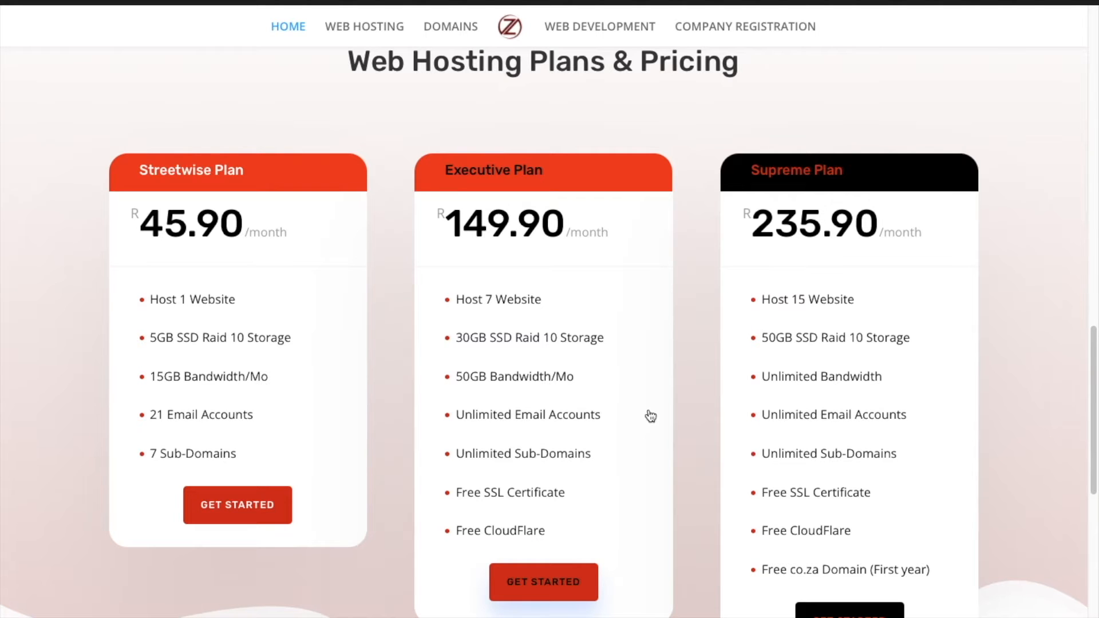
Open the Company Registration page and view its Streetwise, Executive and Supreme plans (R550, R750, R1200)
{"action": "scroll", "coordinate": [651, 417], "scroll_direction": "up", "scroll_amount": 15}
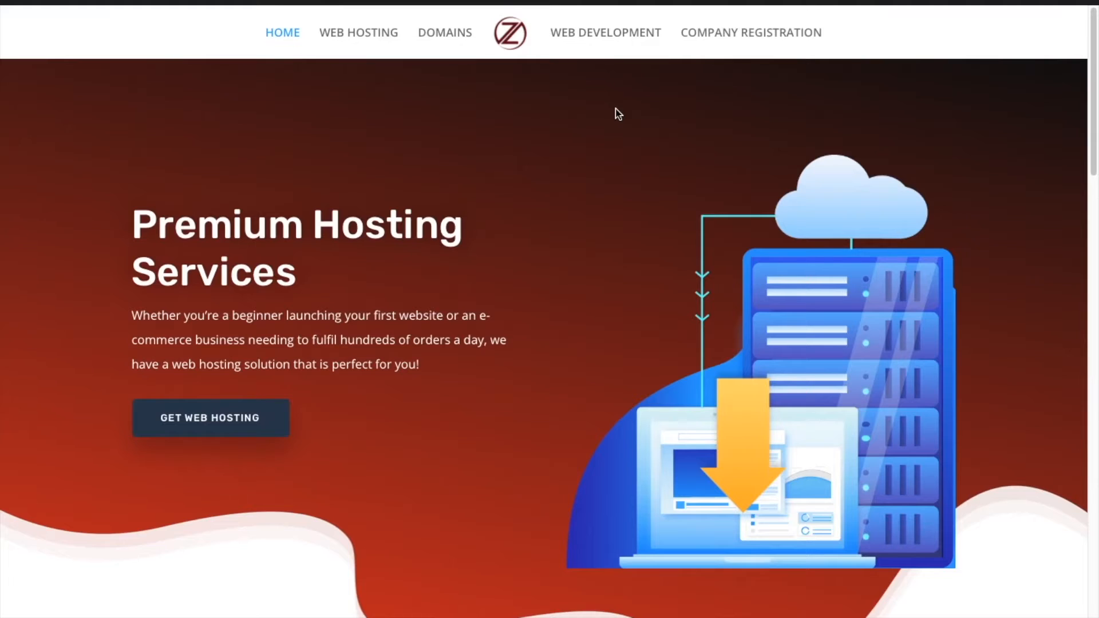
{"action": "left_click", "coordinate": [712, 36]}
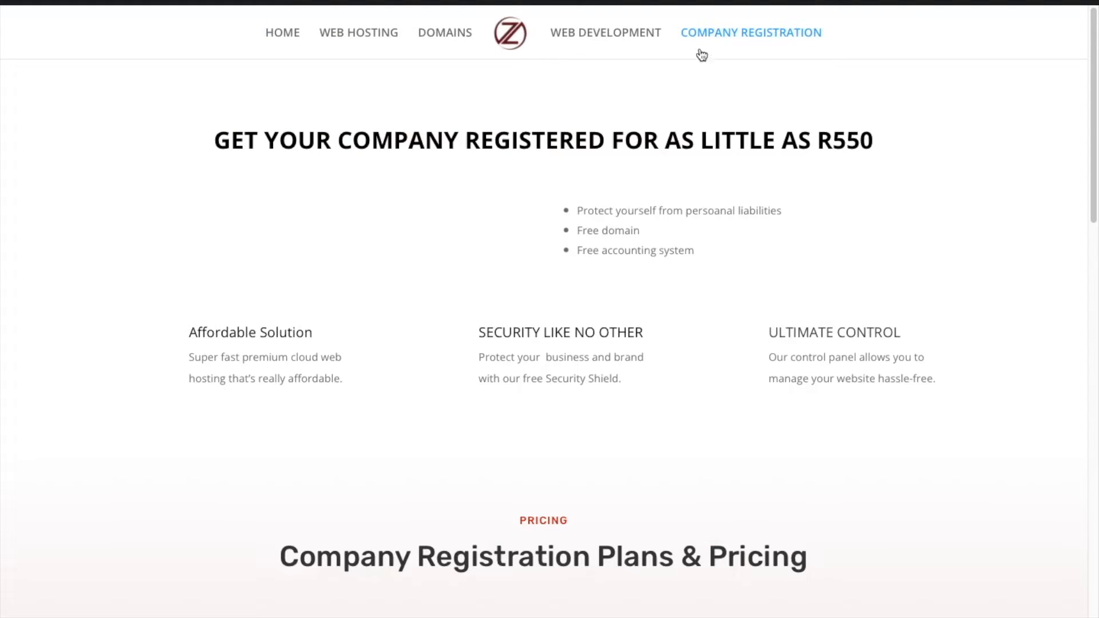
{"action": "scroll", "coordinate": [680, 429], "scroll_direction": "down", "scroll_amount": 3}
{"action": "scroll", "coordinate": [680, 430], "scroll_direction": "down", "scroll_amount": 5}
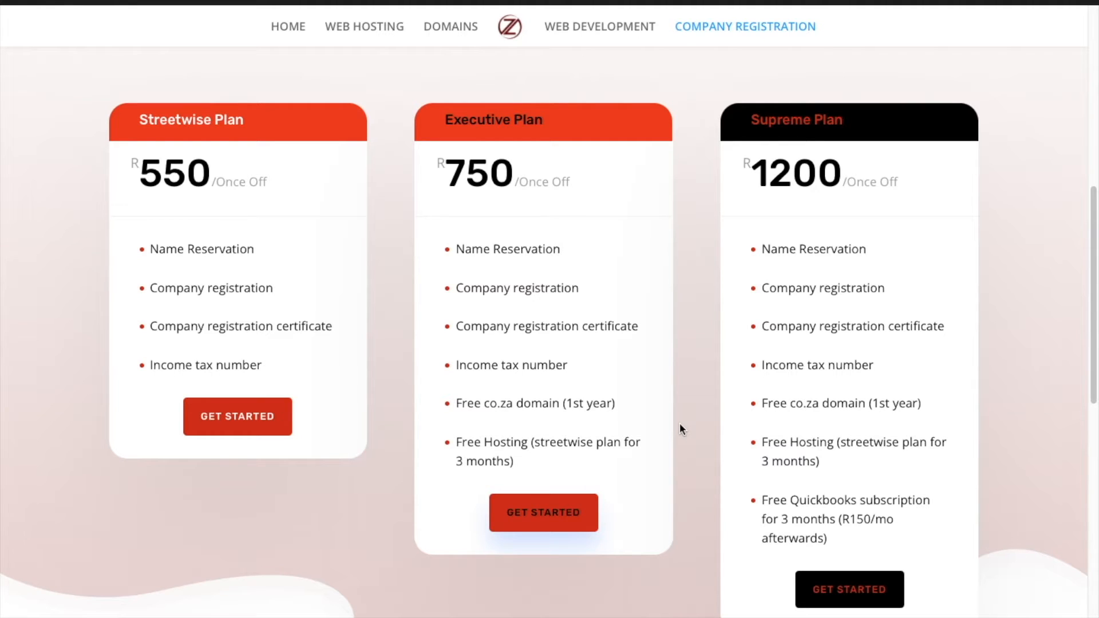
Open Web Development and scroll through its R2,100, R3,000 and R4,500 plan cards
{"action": "left_click", "coordinate": [592, 29]}
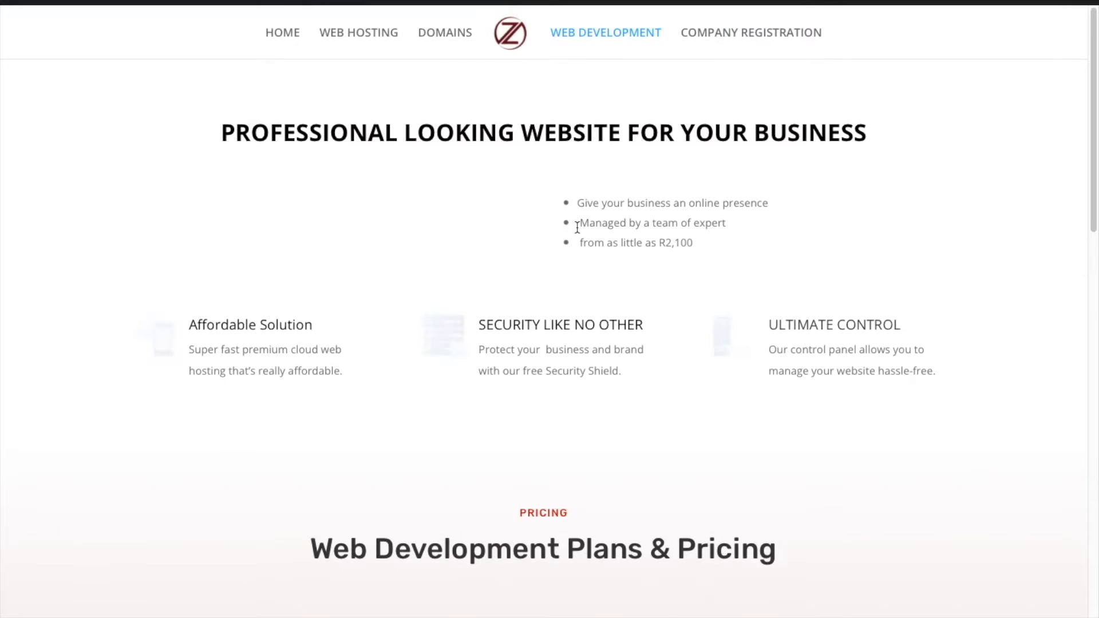
{"action": "scroll", "coordinate": [578, 227], "scroll_direction": "down", "scroll_amount": 10}
{"action": "scroll", "coordinate": [577, 227], "scroll_direction": "up", "scroll_amount": 2}
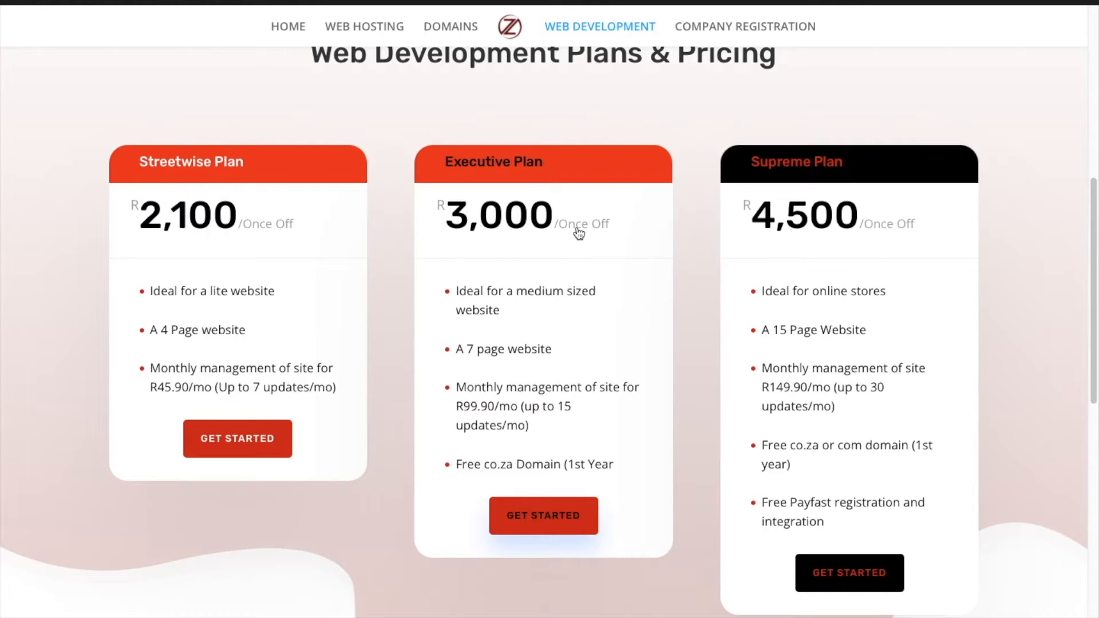
{"action": "scroll", "coordinate": [579, 233], "scroll_direction": "up", "scroll_amount": 1}
{"action": "scroll", "coordinate": [580, 233], "scroll_direction": "down", "scroll_amount": 1}
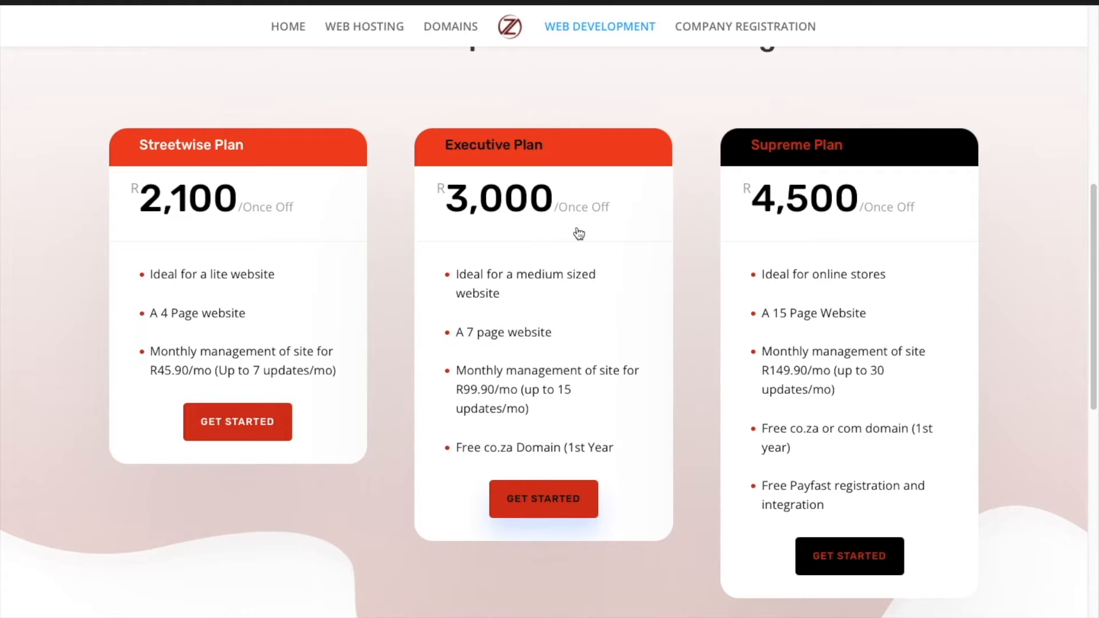
{"action": "scroll", "coordinate": [579, 233], "scroll_direction": "up", "scroll_amount": 8}
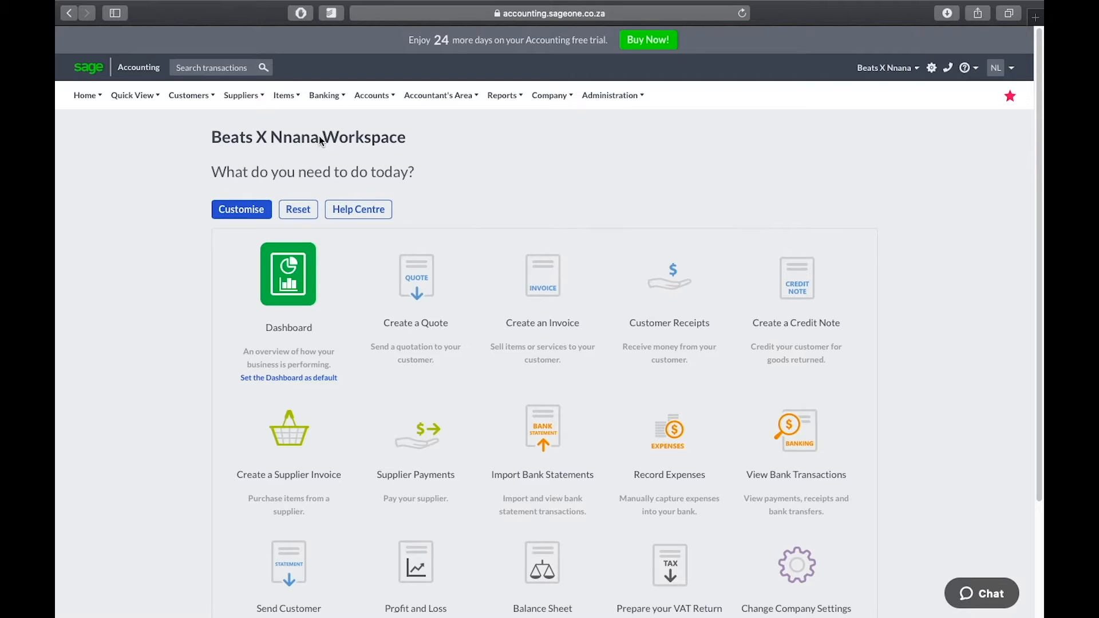
Browse the Suppliers menu, choose Add a Supplier and place the cursor in the name field
{"action": "mouse_move", "coordinate": [256, 105]}
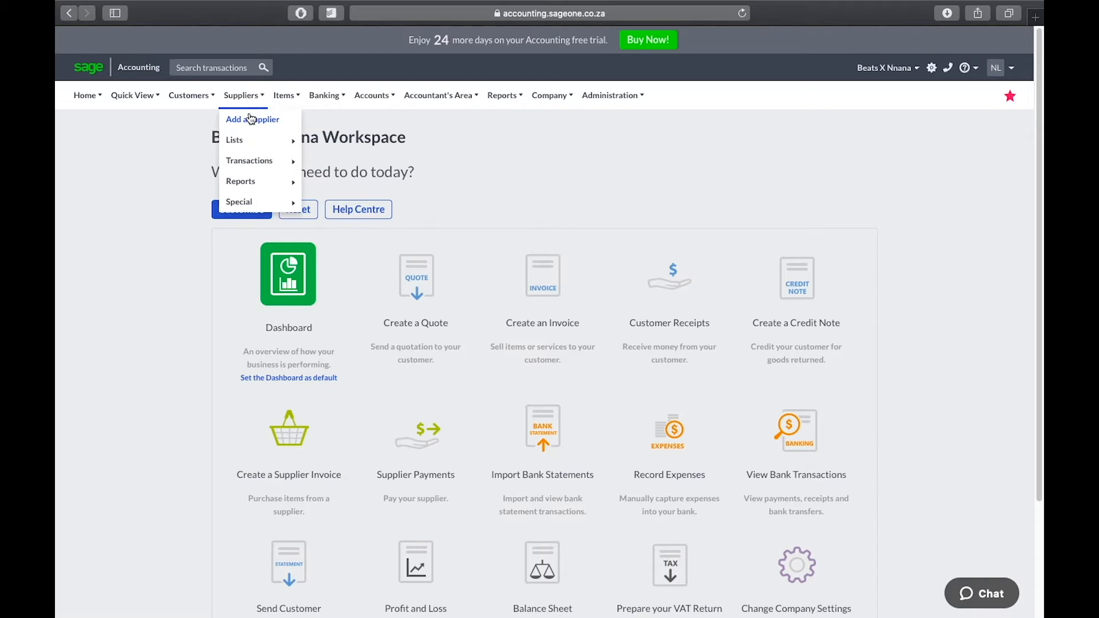
{"action": "mouse_move", "coordinate": [253, 131]}
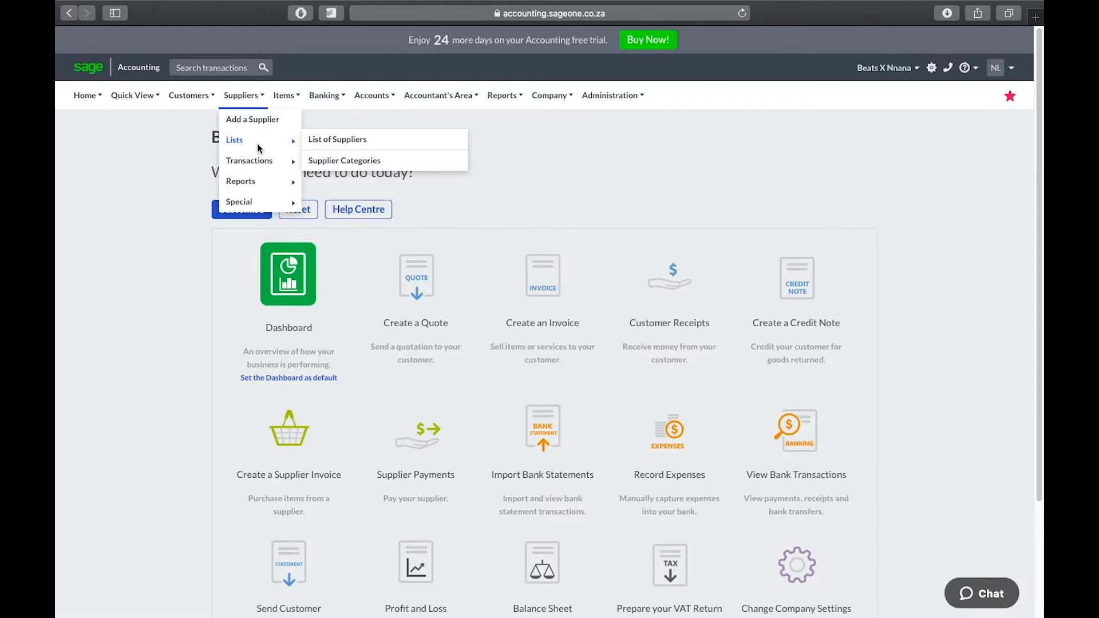
{"action": "mouse_move", "coordinate": [259, 160]}
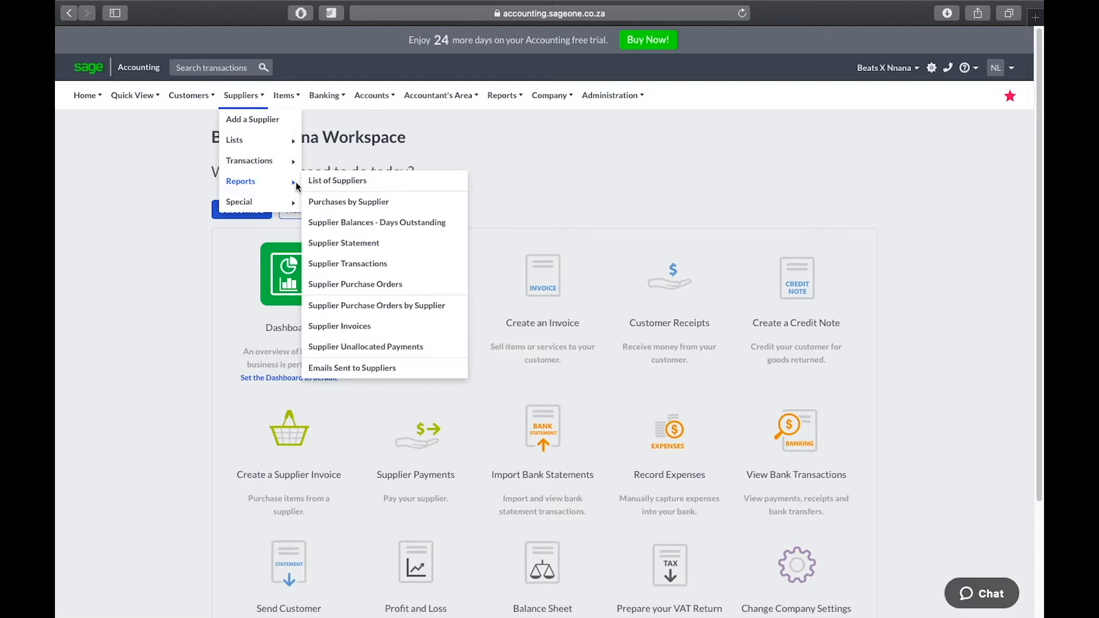
{"action": "mouse_move", "coordinate": [275, 205]}
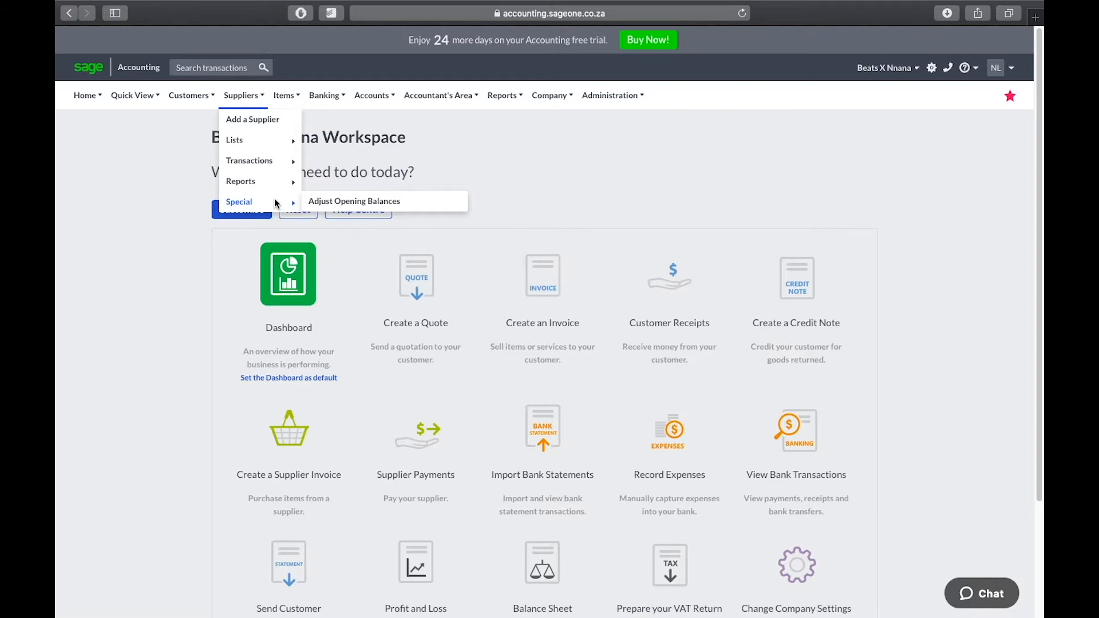
{"action": "left_click", "coordinate": [268, 128]}
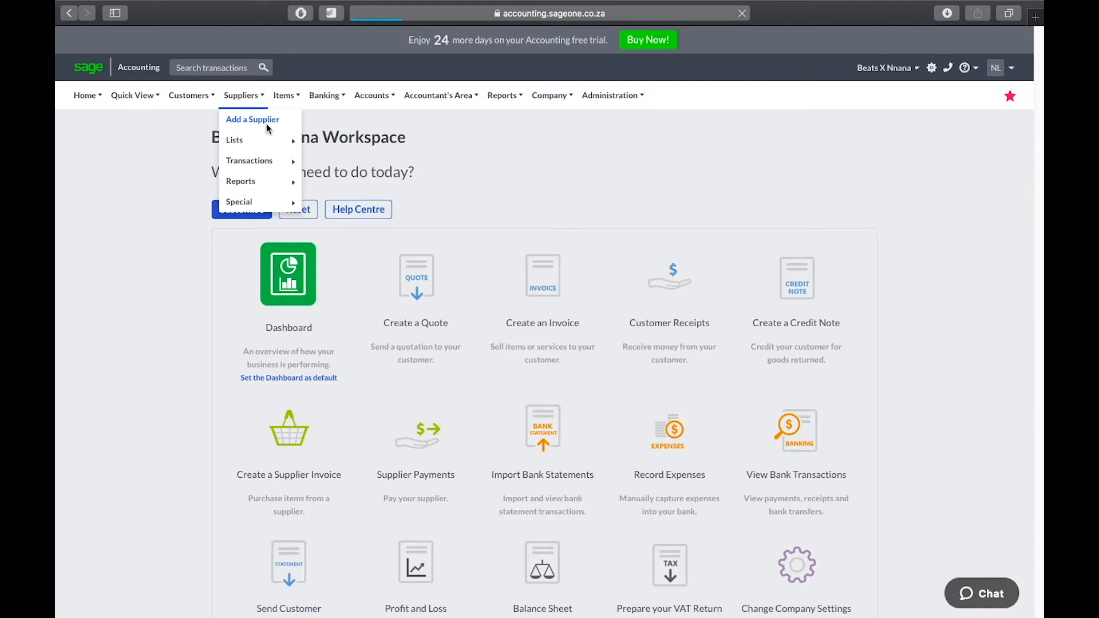
{"action": "left_click", "coordinate": [360, 176]}
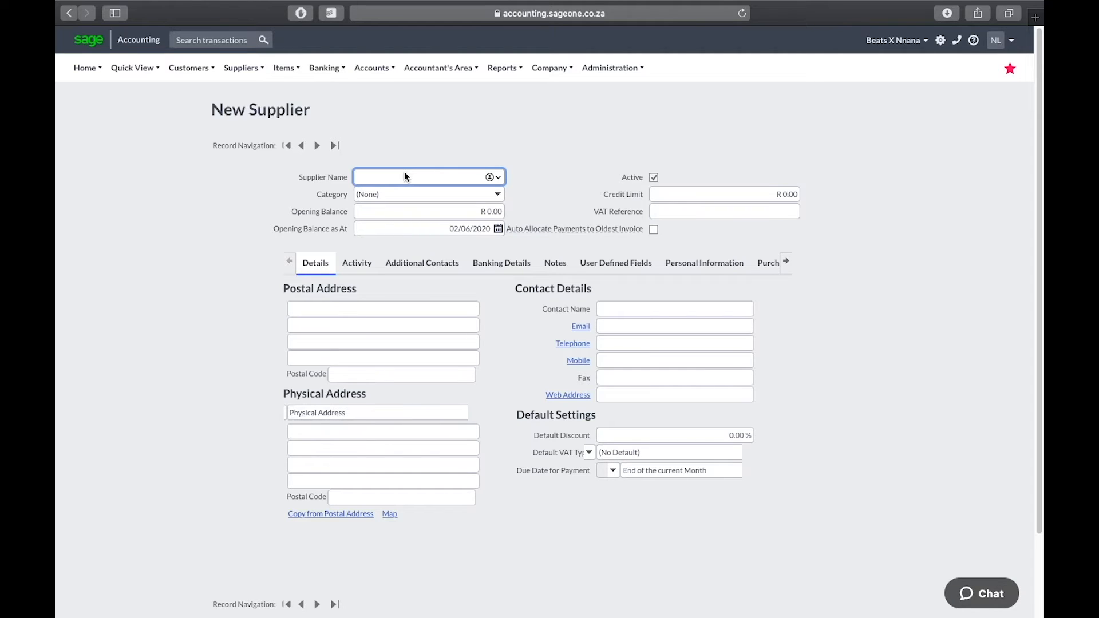
Name the supplier TOMS and assign it a newly created Music category
{"action": "type", "text": "TOMS"}
{"action": "left_click", "coordinate": [498, 195]}
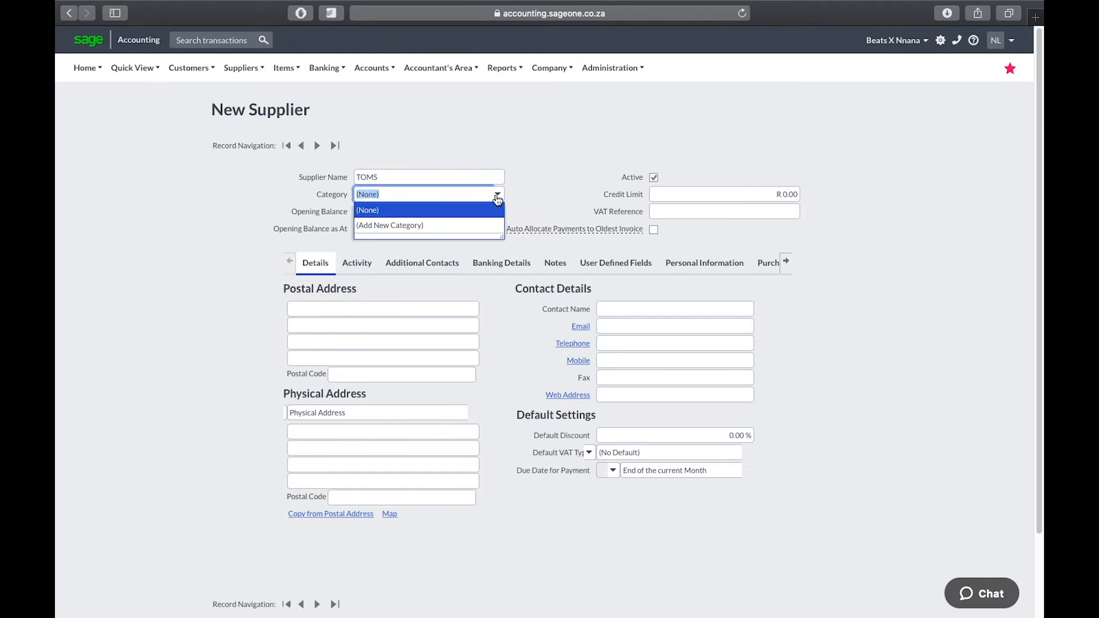
{"action": "left_click", "coordinate": [461, 227]}
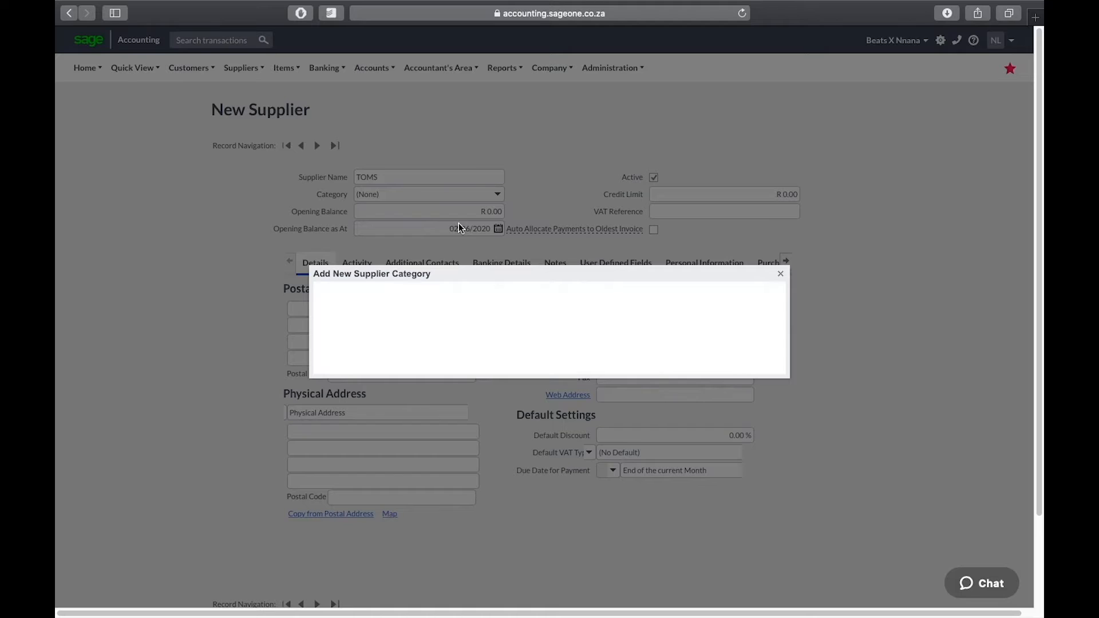
{"action": "type", "text": "Music"}
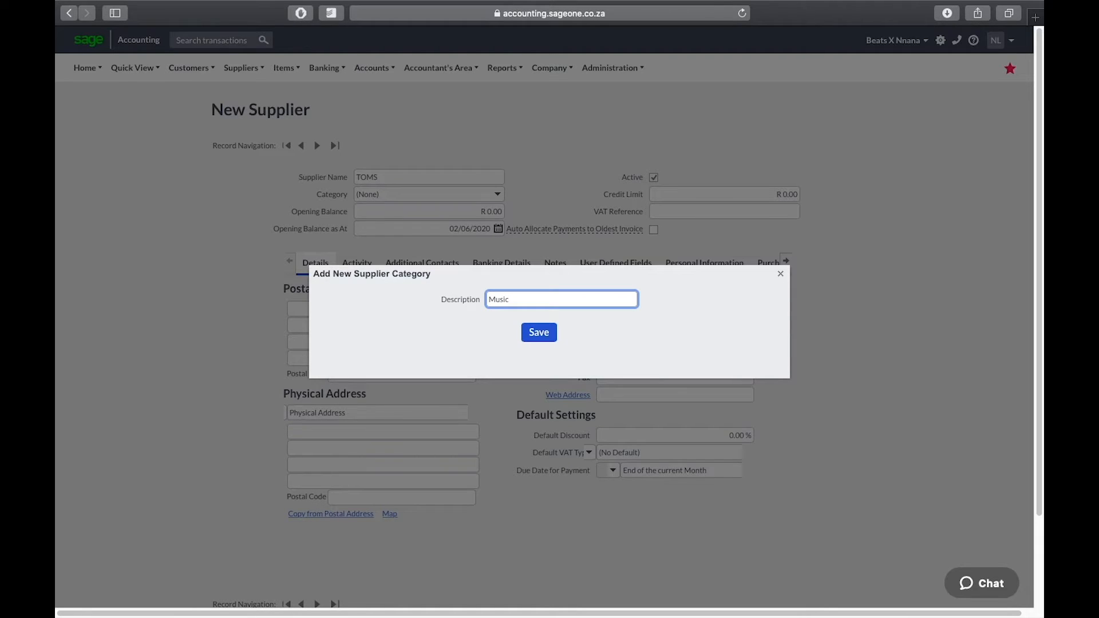
{"action": "key", "text": "Return"}
{"action": "left_click", "coordinate": [536, 334]}
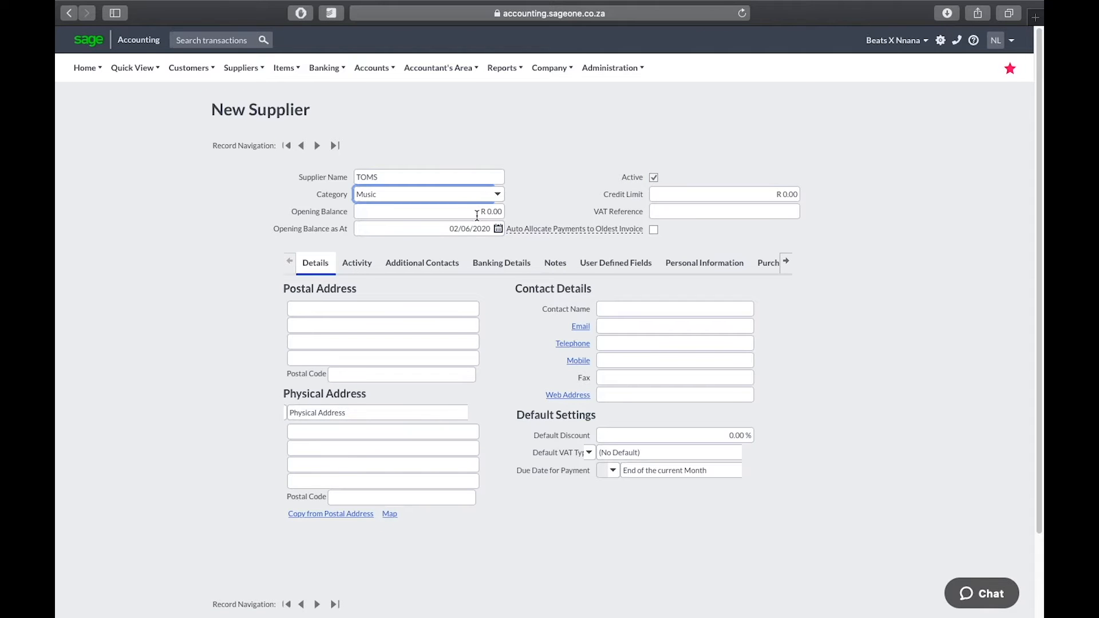
Give TOMS a credit limit of 50000 and enter its VAT reference
{"action": "left_click", "coordinate": [759, 196]}
{"action": "type", "text": "50000"}
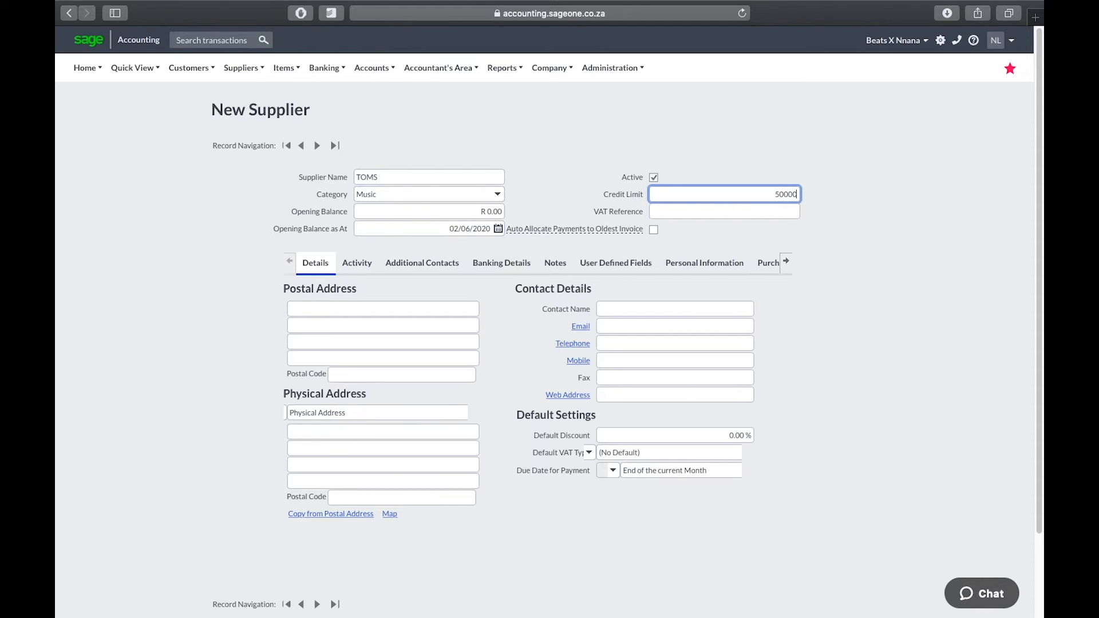
{"action": "left_click", "coordinate": [769, 212]}
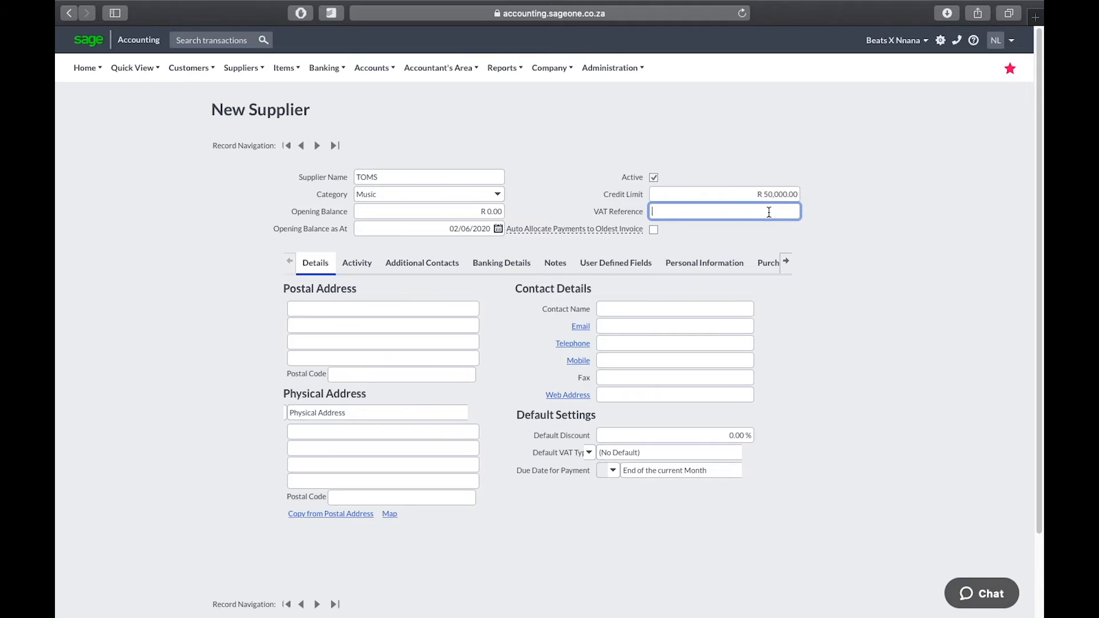
{"action": "left_click", "coordinate": [599, 453]}
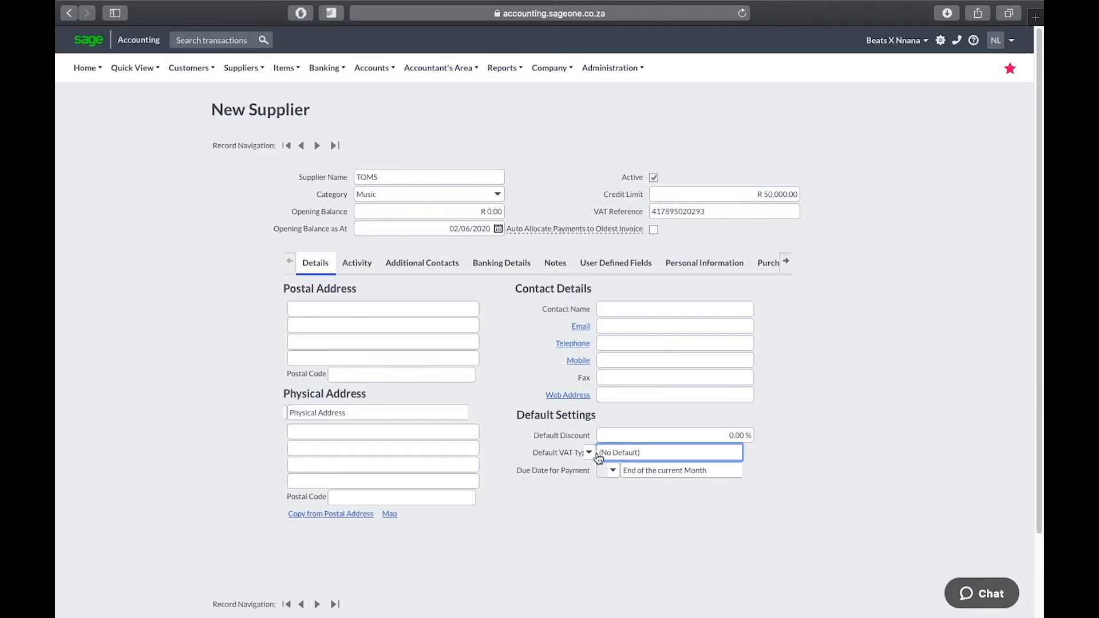
Make Standard Rate (15.00%) the default VAT type and auto-allocate payments to the oldest invoice
{"action": "left_click", "coordinate": [589, 452]}
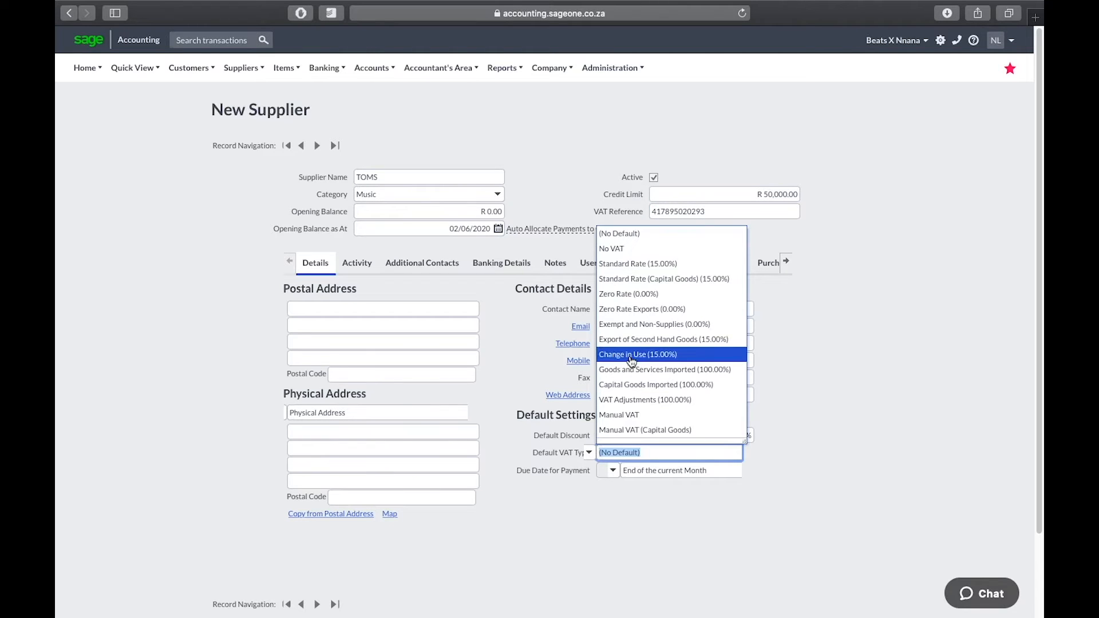
{"action": "left_click", "coordinate": [662, 264]}
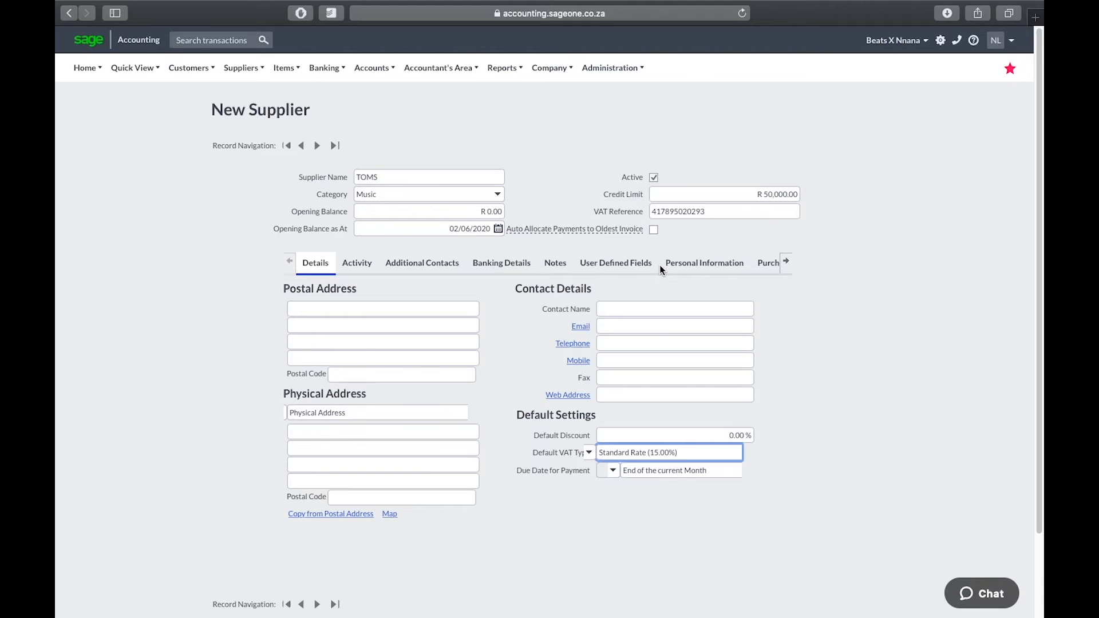
{"action": "mouse_move", "coordinate": [619, 229]}
{"action": "left_click", "coordinate": [654, 231]}
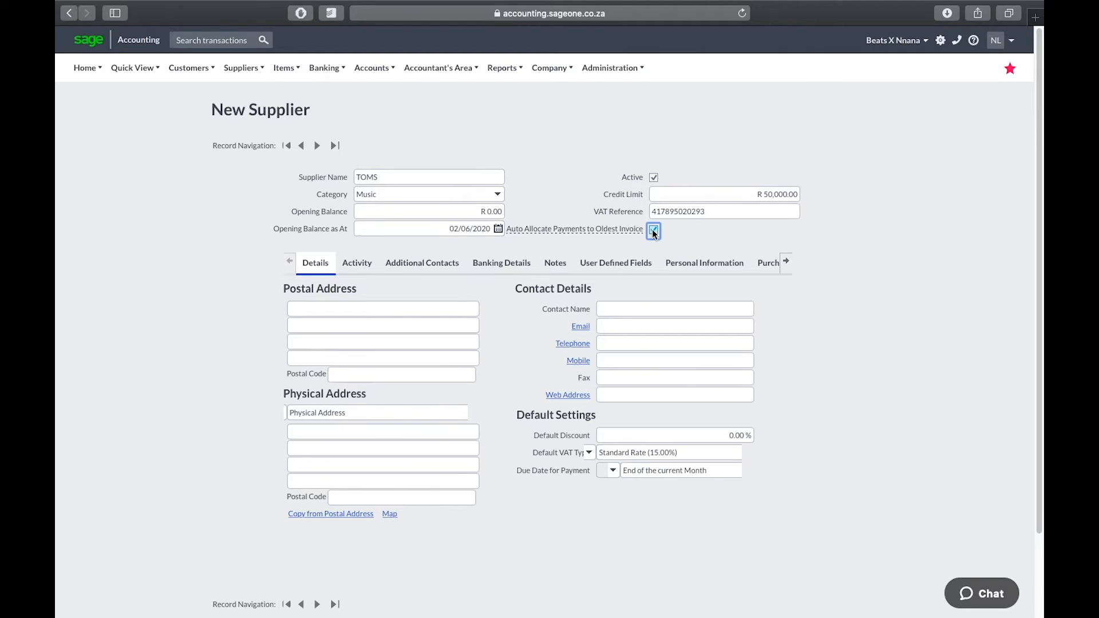
Set the payment due date to End of the current Month
{"action": "left_click", "coordinate": [615, 471]}
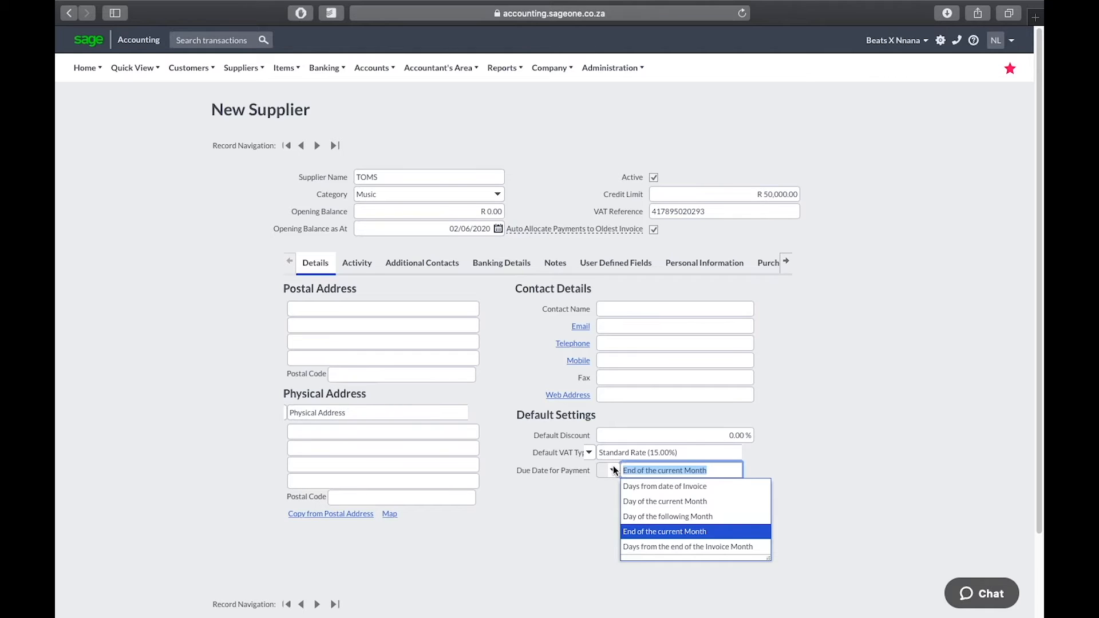
{"action": "left_click", "coordinate": [630, 486]}
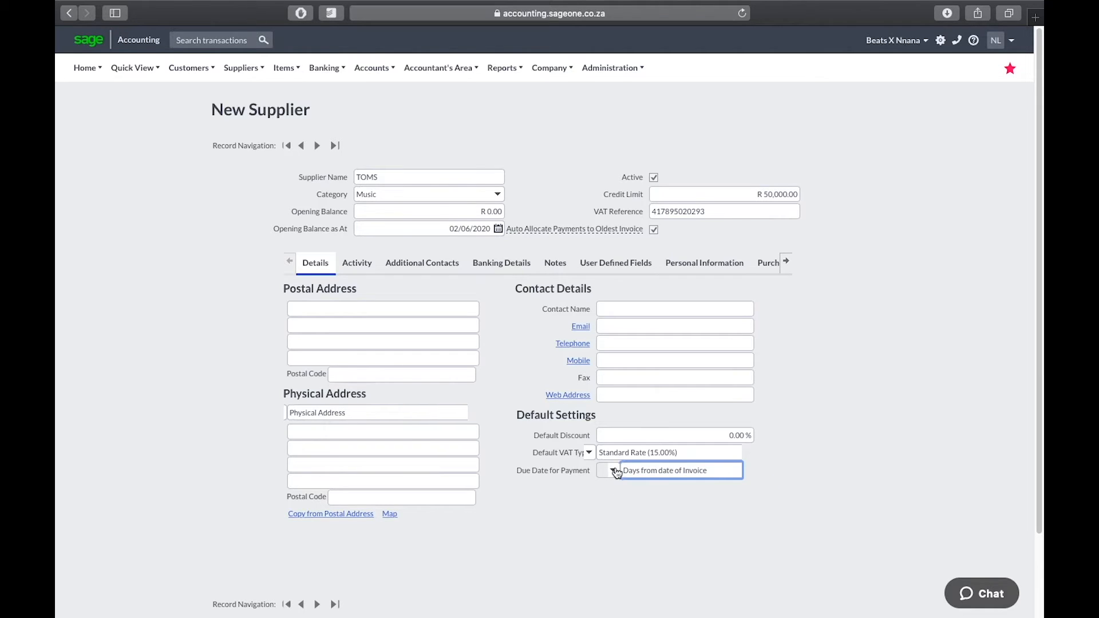
{"action": "left_click", "coordinate": [614, 470]}
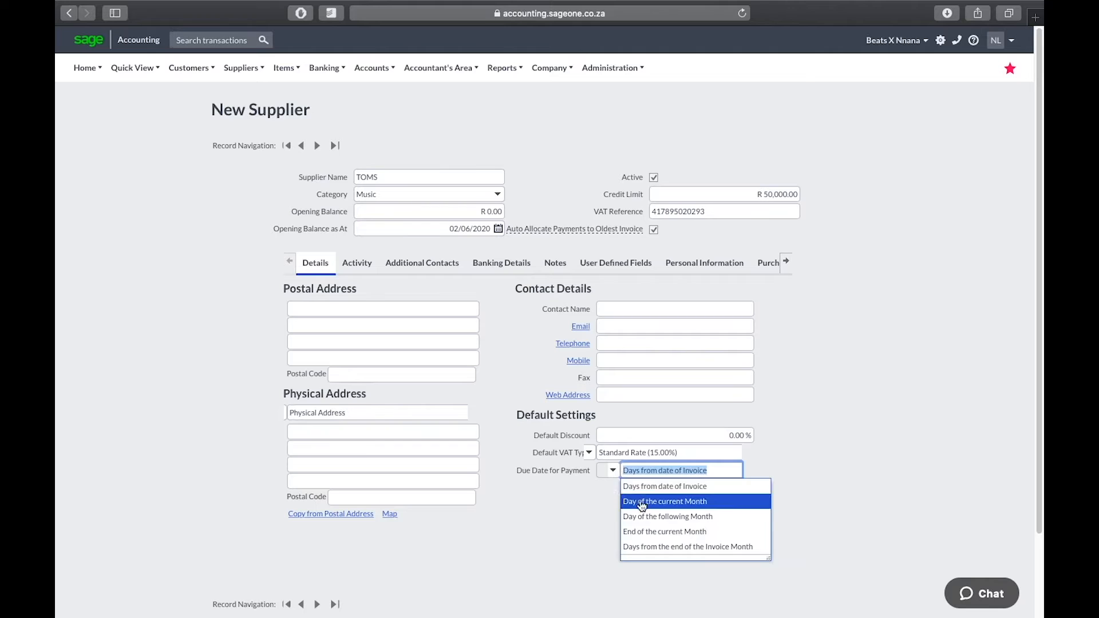
{"action": "left_click", "coordinate": [655, 532]}
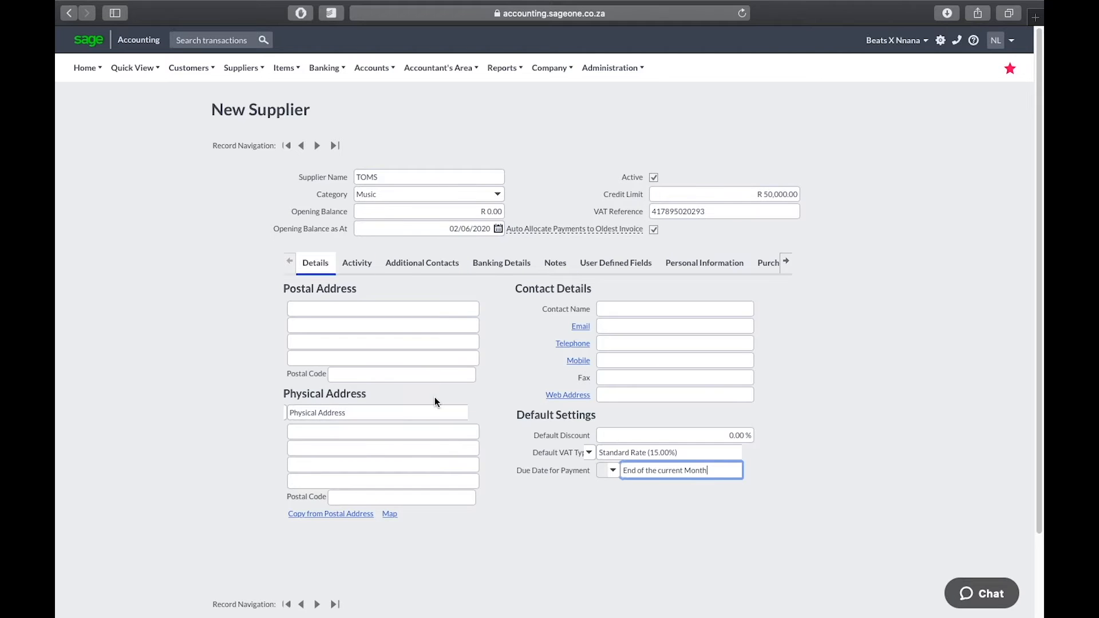
{"action": "scroll", "coordinate": [435, 398], "scroll_direction": "down", "scroll_amount": 3}
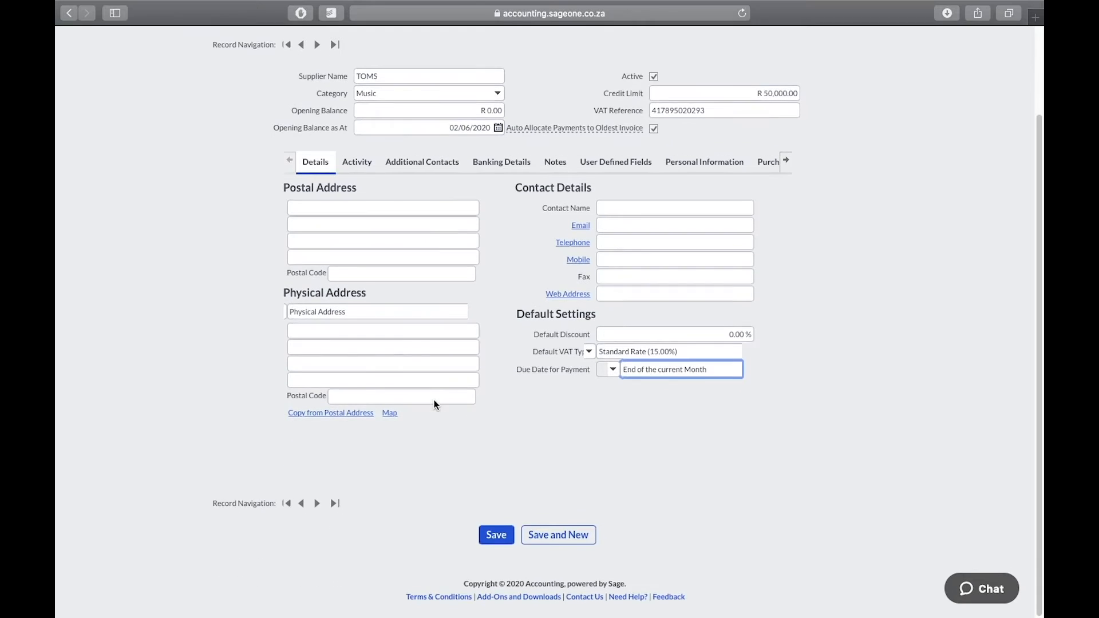
Save the TOMS supplier and open the List of Suppliers
{"action": "left_click", "coordinate": [496, 541]}
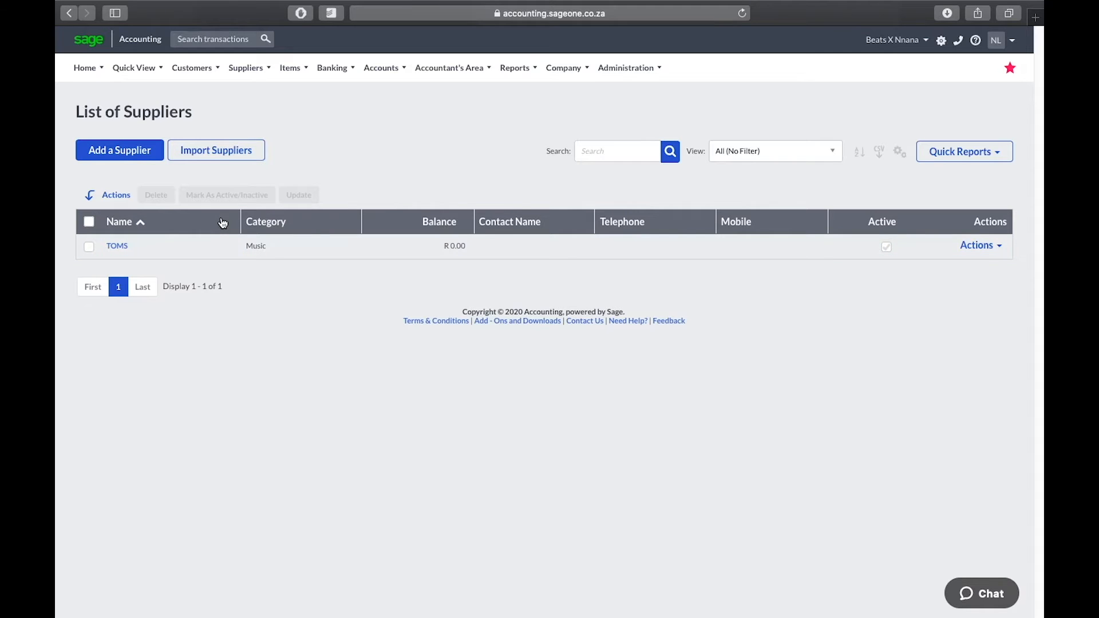
{"action": "left_click", "coordinate": [246, 69]}
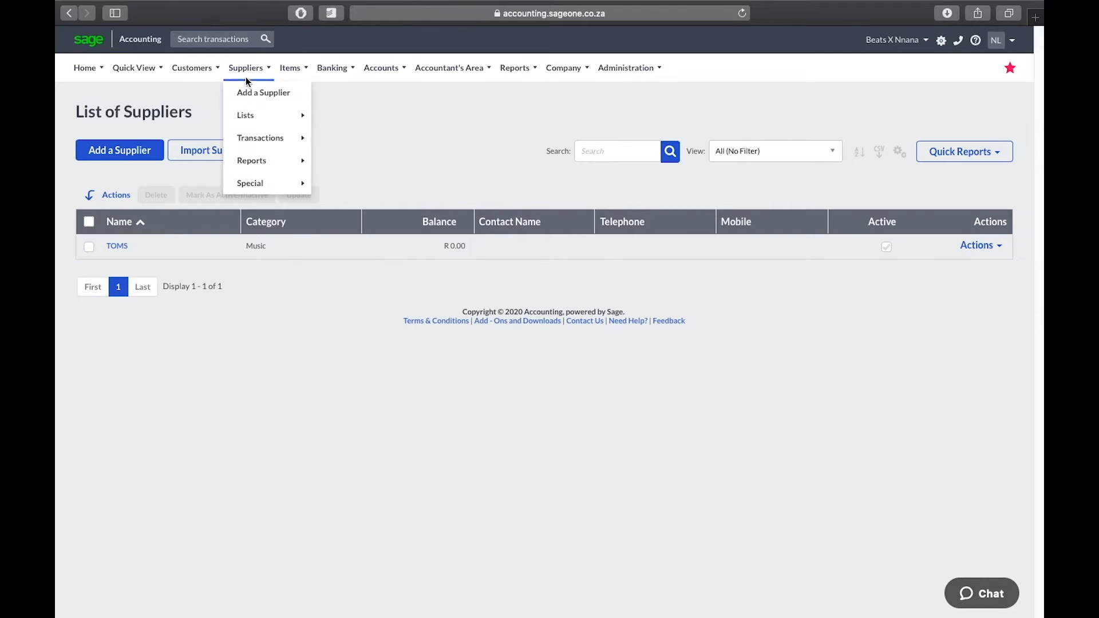
{"action": "mouse_move", "coordinate": [255, 139]}
{"action": "mouse_move", "coordinate": [252, 115]}
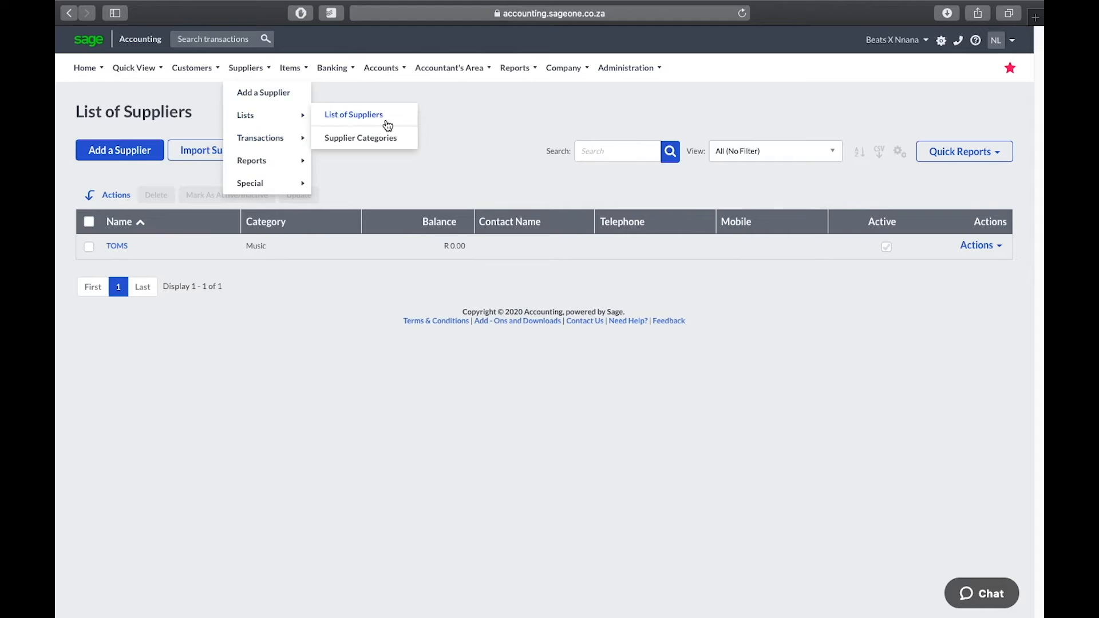
{"action": "left_click", "coordinate": [401, 119]}
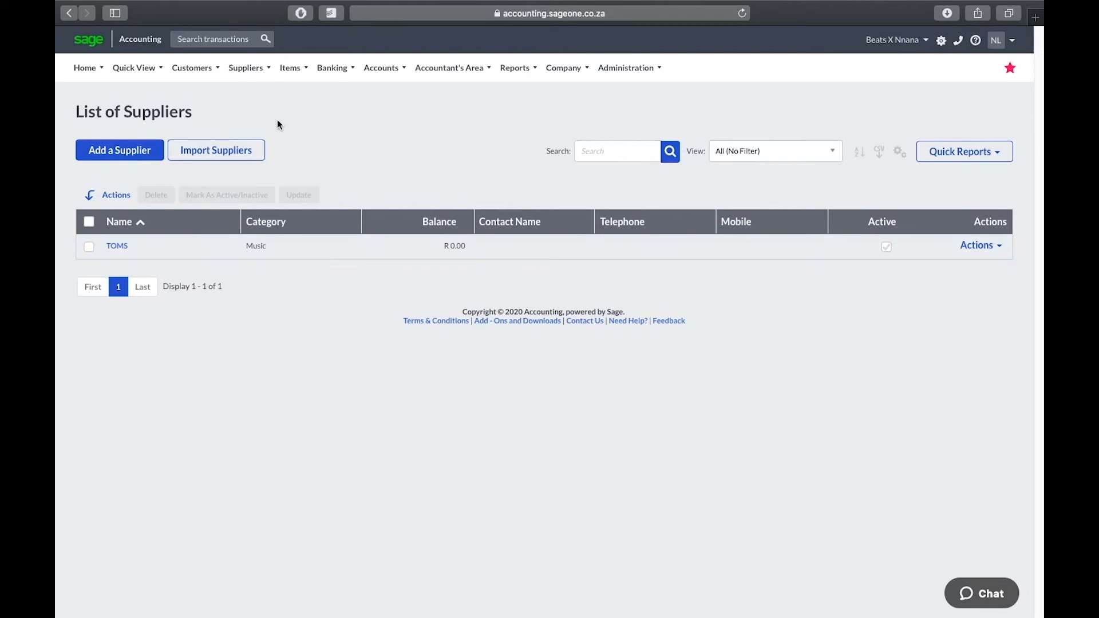
Show the Suppliers Lists options, including Supplier Categories
{"action": "left_click", "coordinate": [252, 69]}
{"action": "mouse_move", "coordinate": [283, 144]}
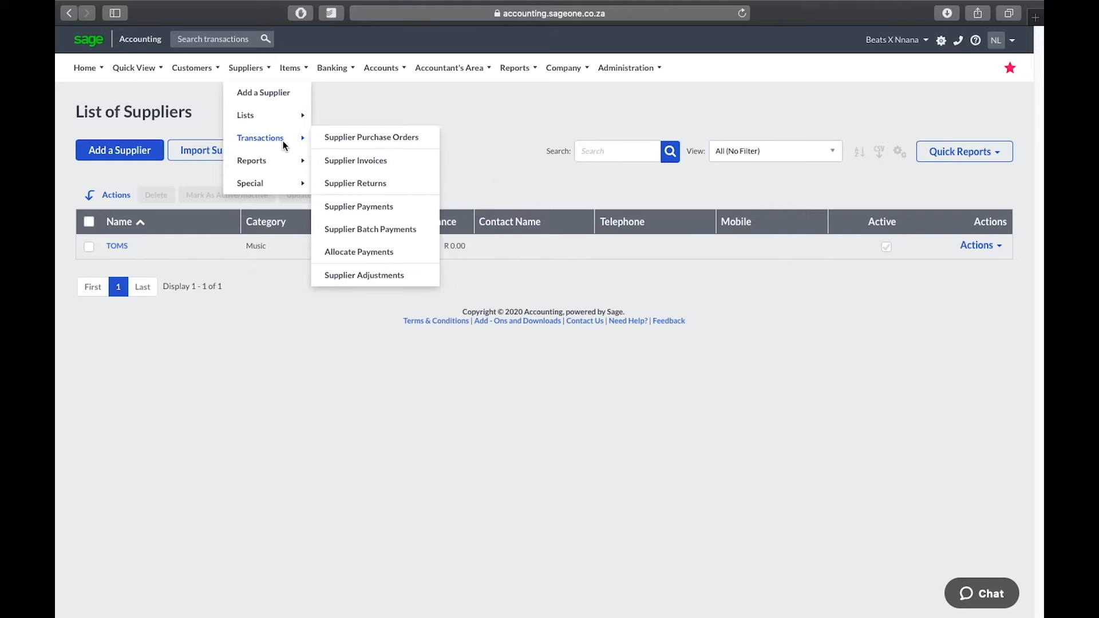
{"action": "mouse_move", "coordinate": [268, 117]}
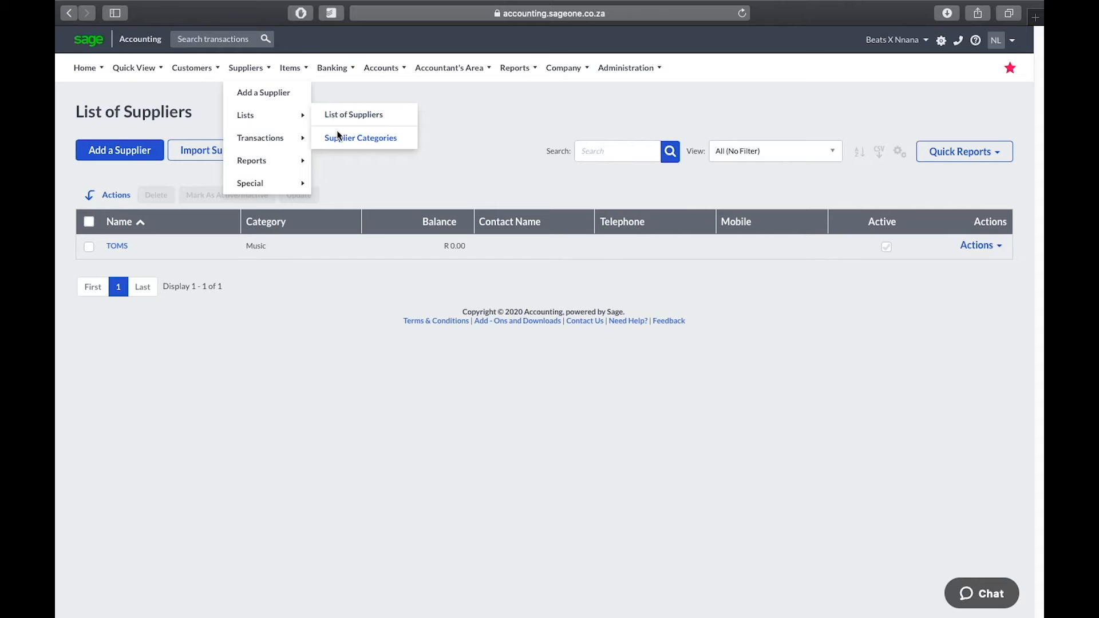
In Supplier Categories, add and save a 'Tax & Consulting' category
{"action": "left_click", "coordinate": [338, 135]}
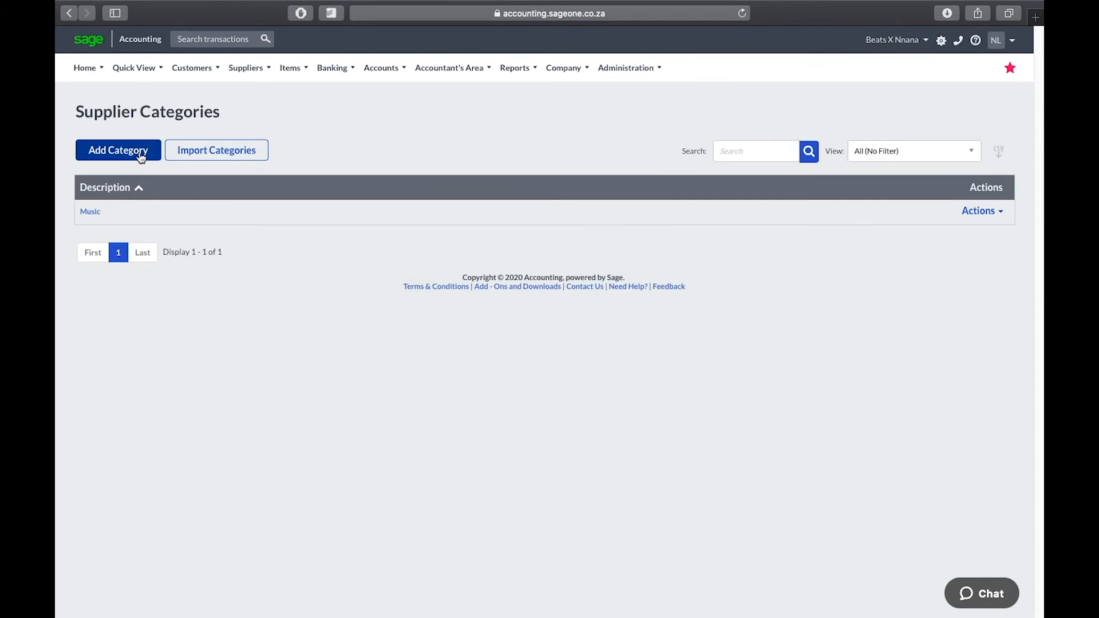
{"action": "left_click", "coordinate": [141, 157]}
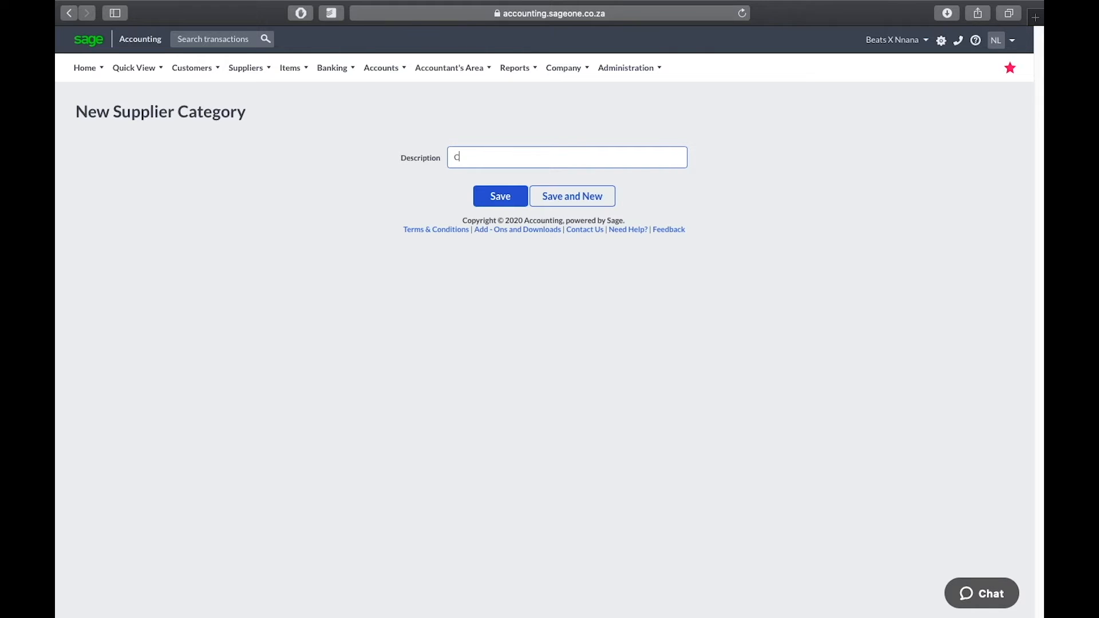
{"action": "type", "text": "n"}
{"action": "key", "text": "BackSpace"}
{"action": "key", "text": "BackSpace"}
{"action": "key", "text": "BackSpace"}
{"action": "type", "text": "Tax &Consulting"}
{"action": "left_click", "coordinate": [491, 196]}
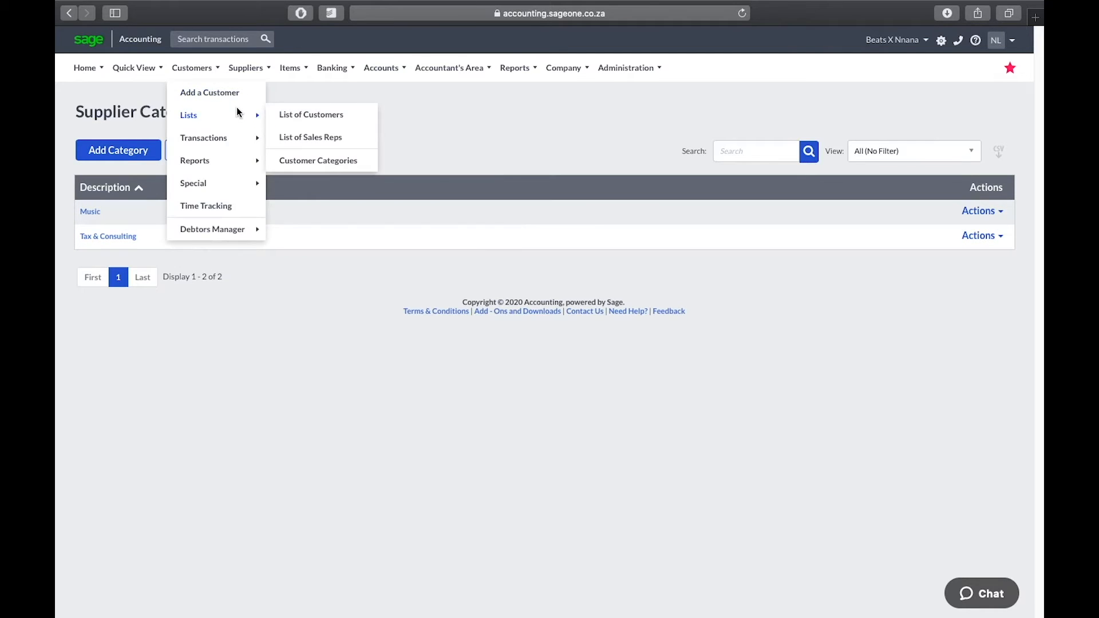
Go to Suppliers > Transactions > Supplier Invoices and add a new invoice SIV0000001
{"action": "mouse_move", "coordinate": [247, 68]}
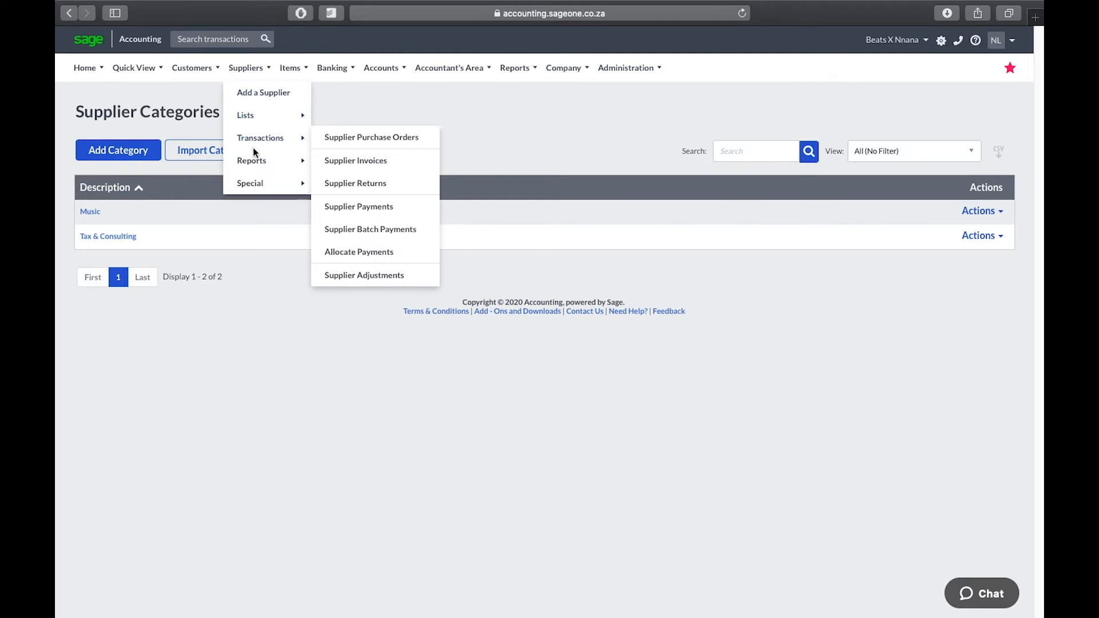
{"action": "left_click", "coordinate": [332, 163]}
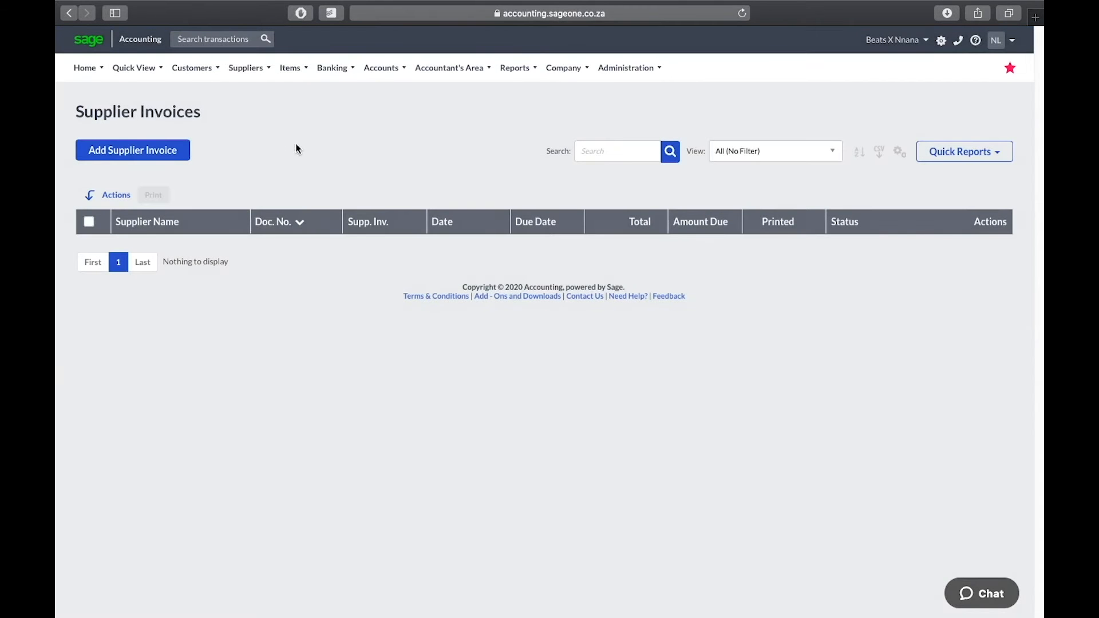
{"action": "left_click", "coordinate": [173, 153]}
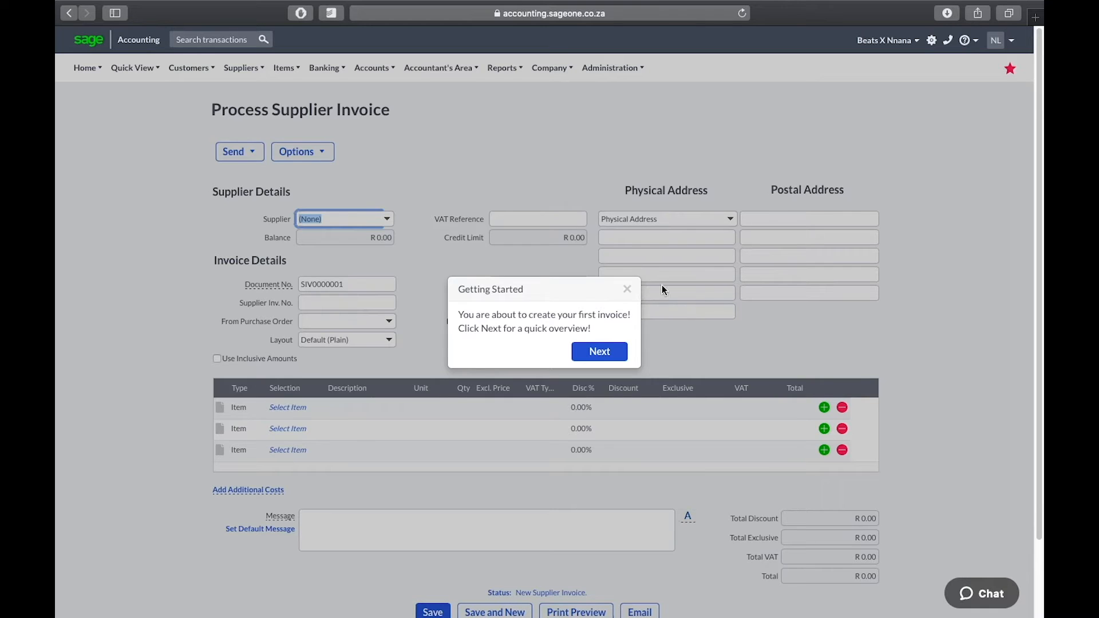
Close the Getting Started tip and choose TOMS as the invoice supplier
{"action": "left_click", "coordinate": [627, 291]}
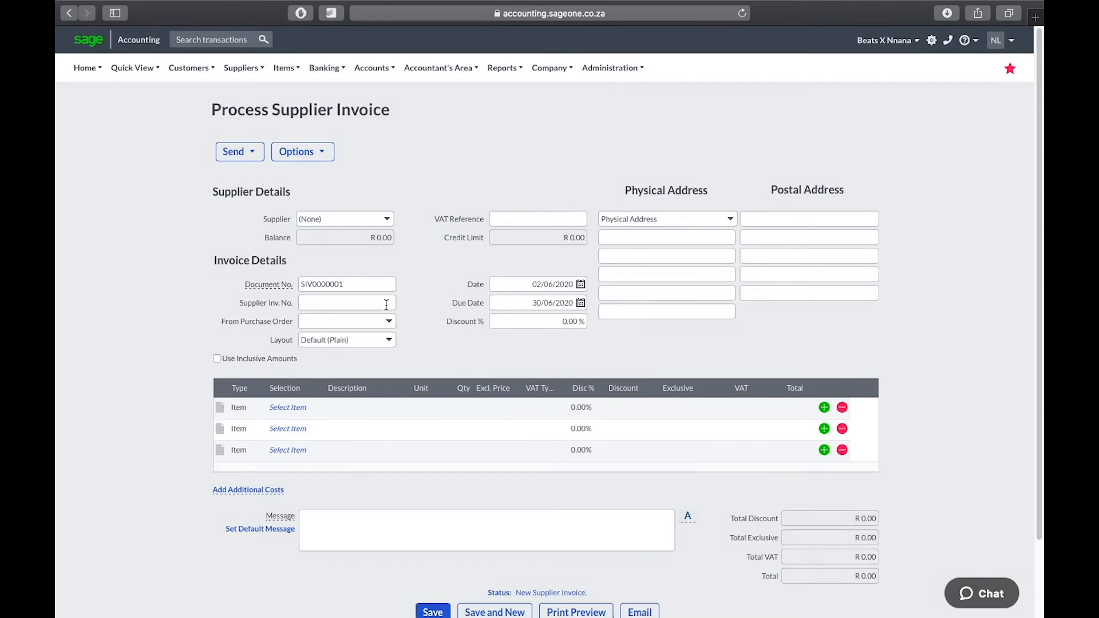
{"action": "left_click", "coordinate": [387, 220]}
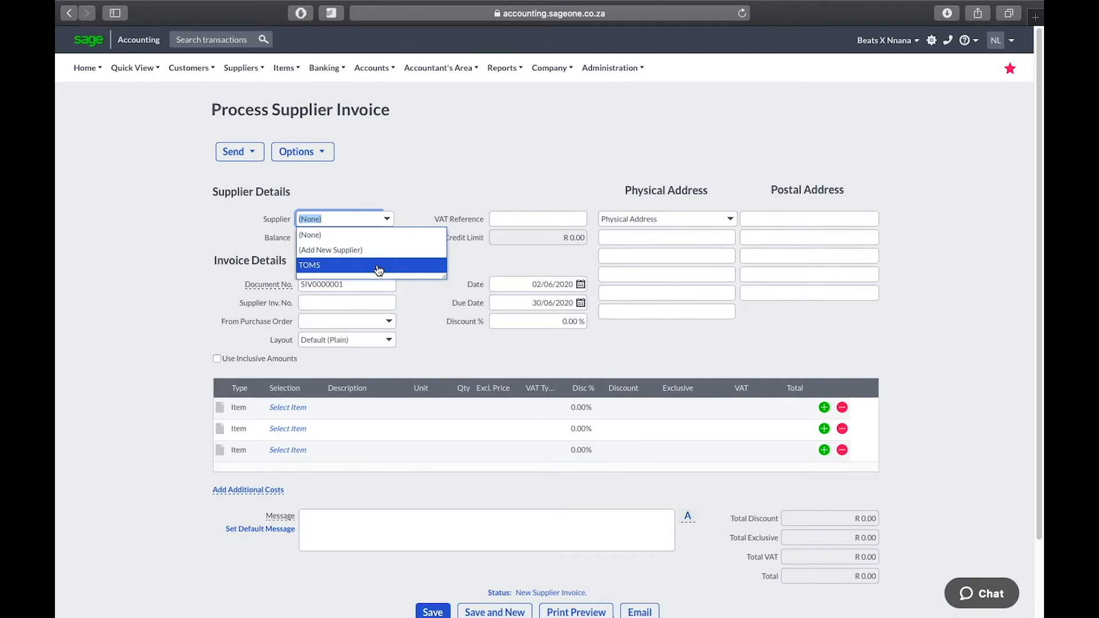
{"action": "left_click", "coordinate": [379, 266]}
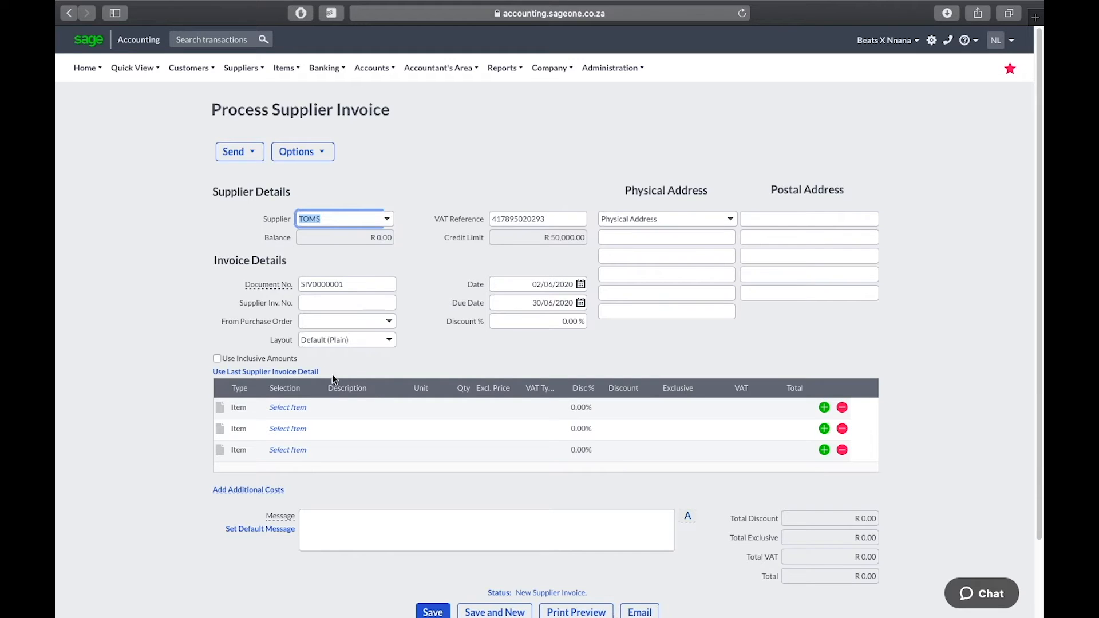
Keep the first invoice line as type Item and open its item list, cancelling a new-item form
{"action": "left_click", "coordinate": [244, 408]}
{"action": "left_click", "coordinate": [258, 408]}
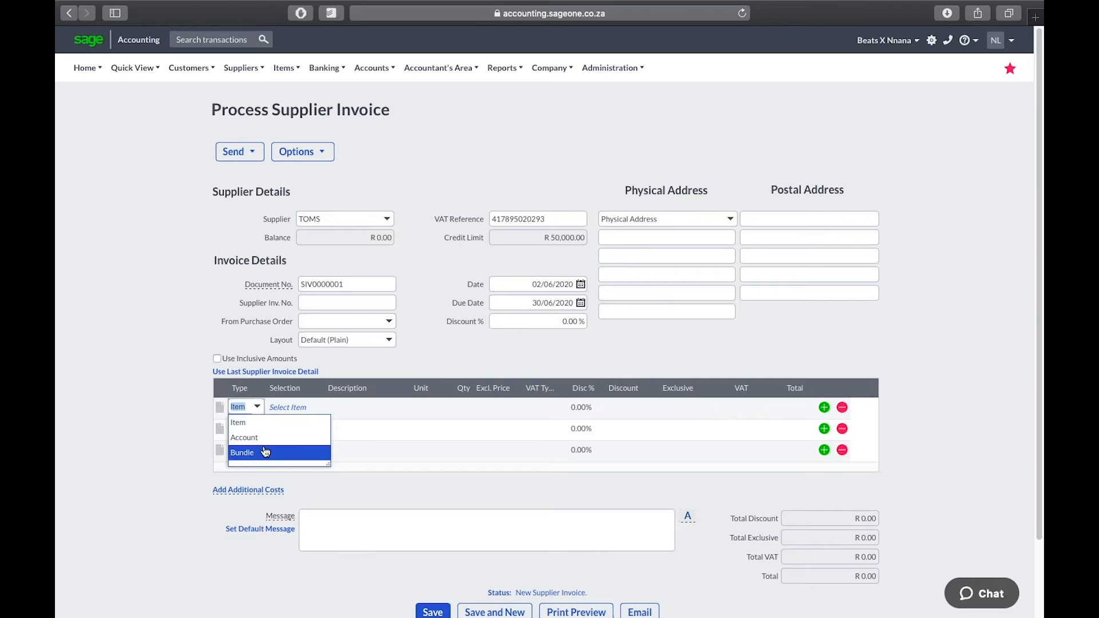
{"action": "left_click", "coordinate": [172, 392]}
{"action": "left_click", "coordinate": [294, 406]}
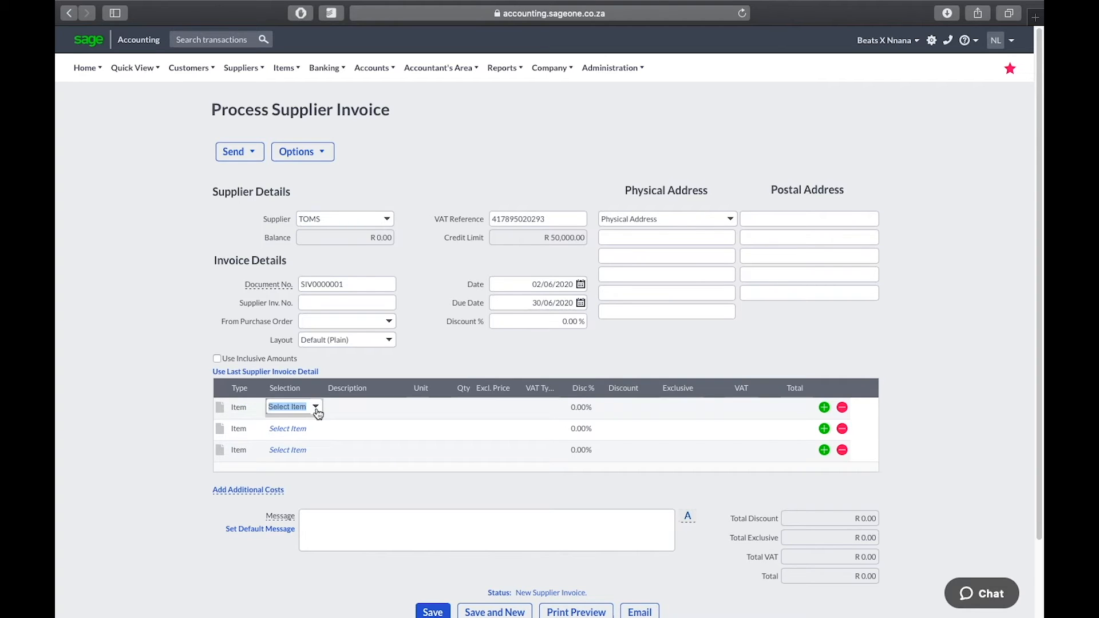
{"action": "left_click", "coordinate": [317, 408]}
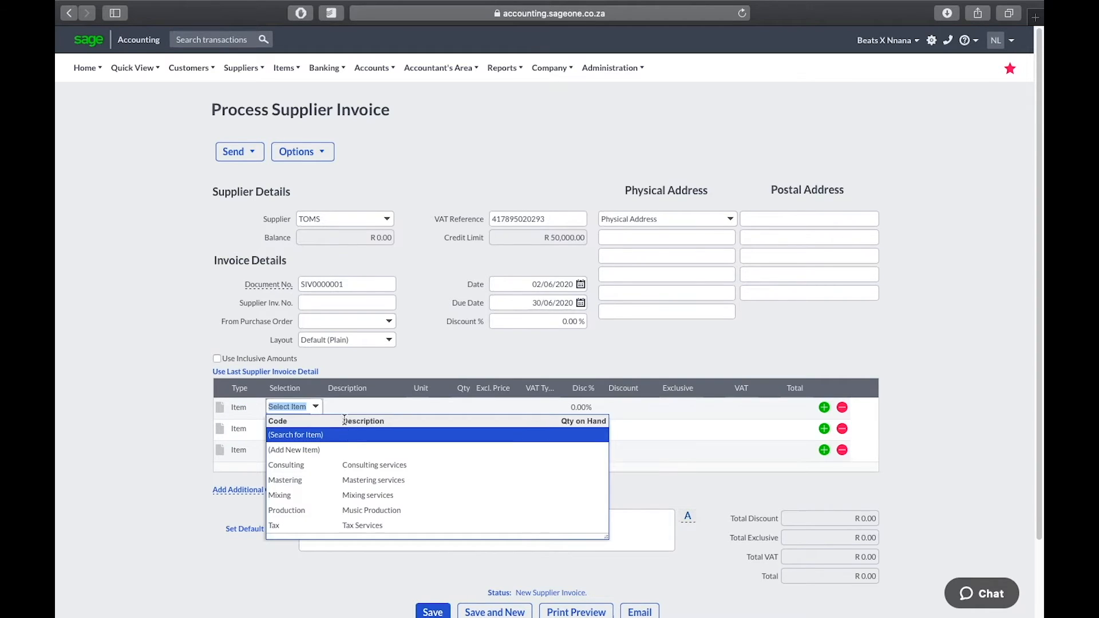
{"action": "left_click", "coordinate": [338, 450]}
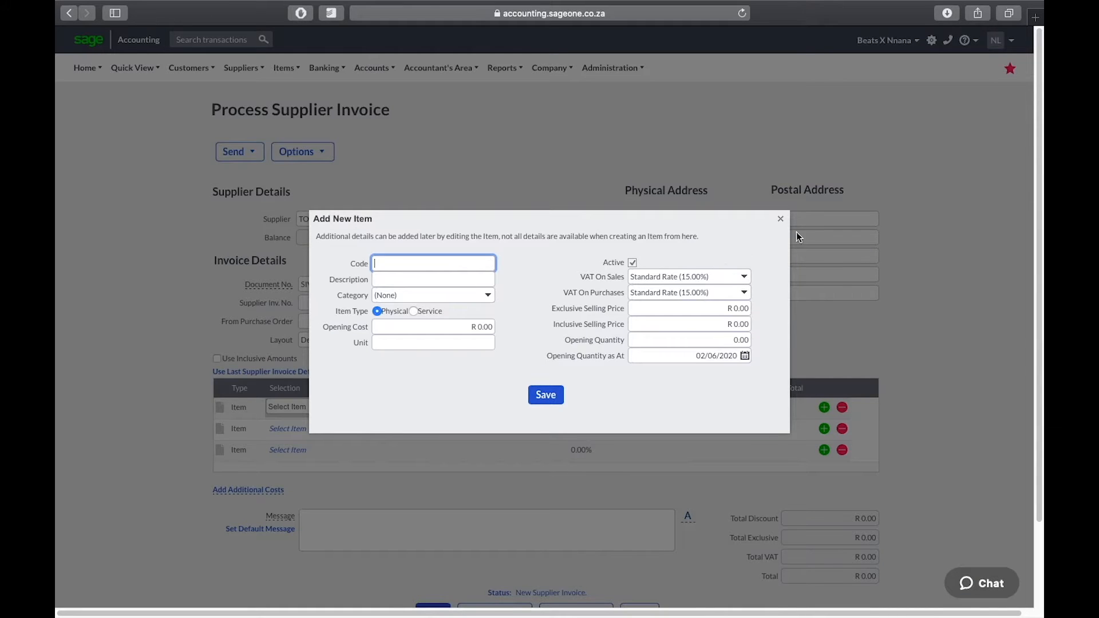
{"action": "left_click", "coordinate": [781, 220]}
{"action": "left_click", "coordinate": [301, 407]}
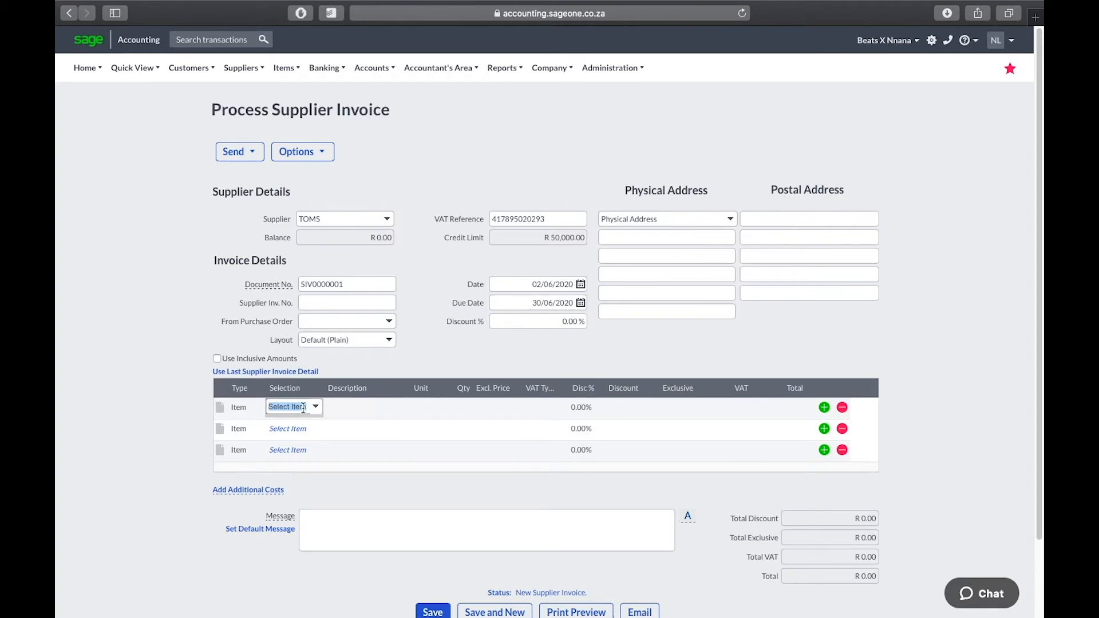
{"action": "left_click", "coordinate": [317, 407]}
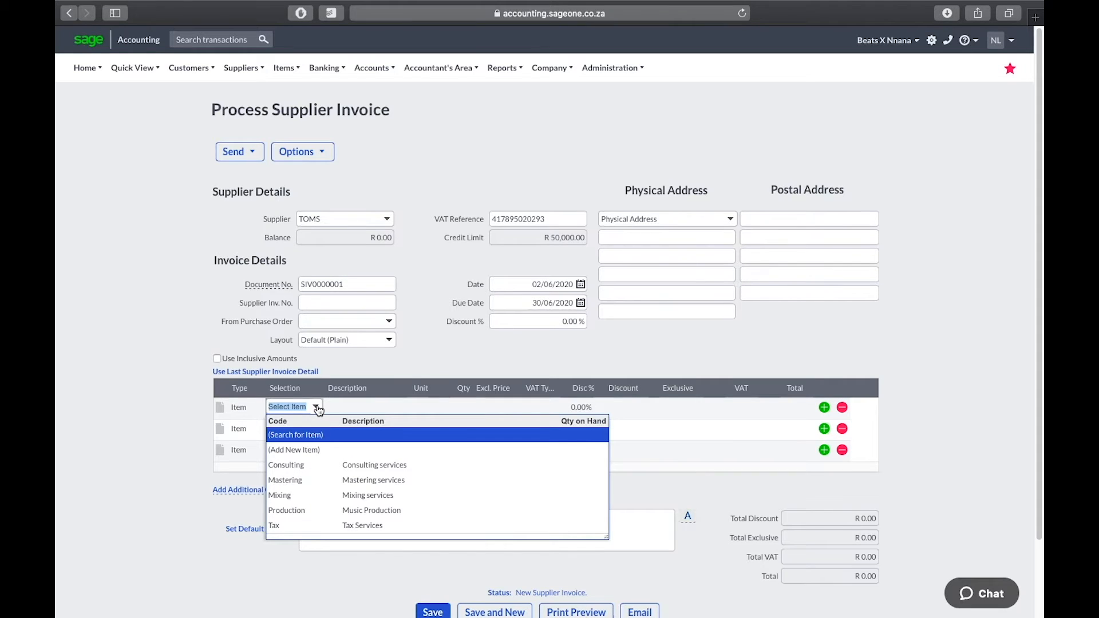
{"action": "left_click", "coordinate": [311, 452]}
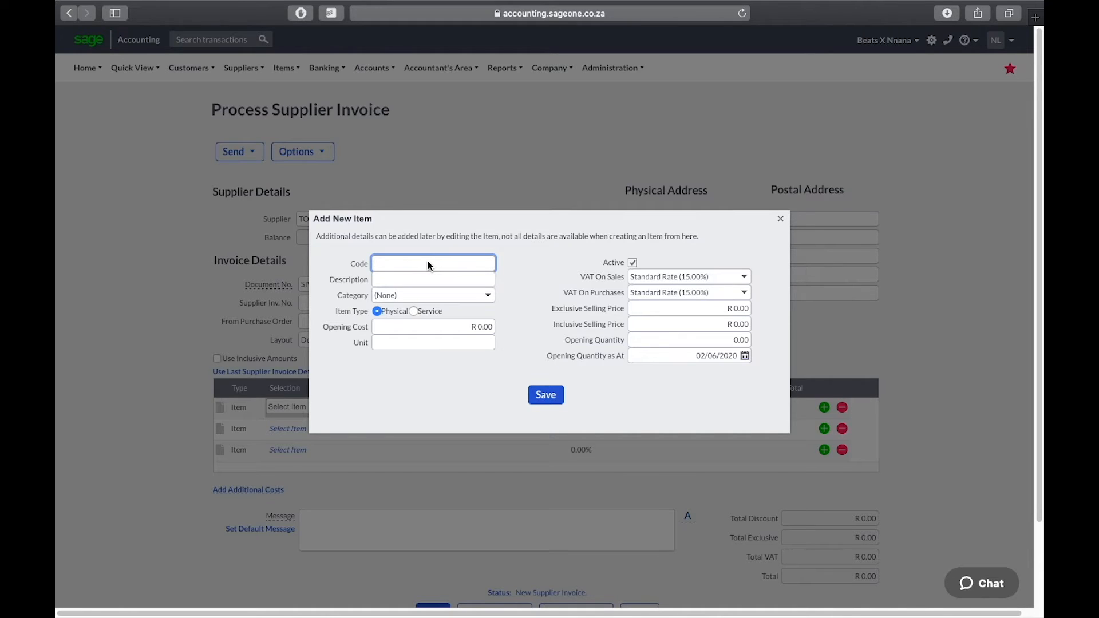
{"action": "type", "text": "SEQ"}
{"action": "key", "text": "Tab"}
{"action": "type", "text": "Dtudio"}
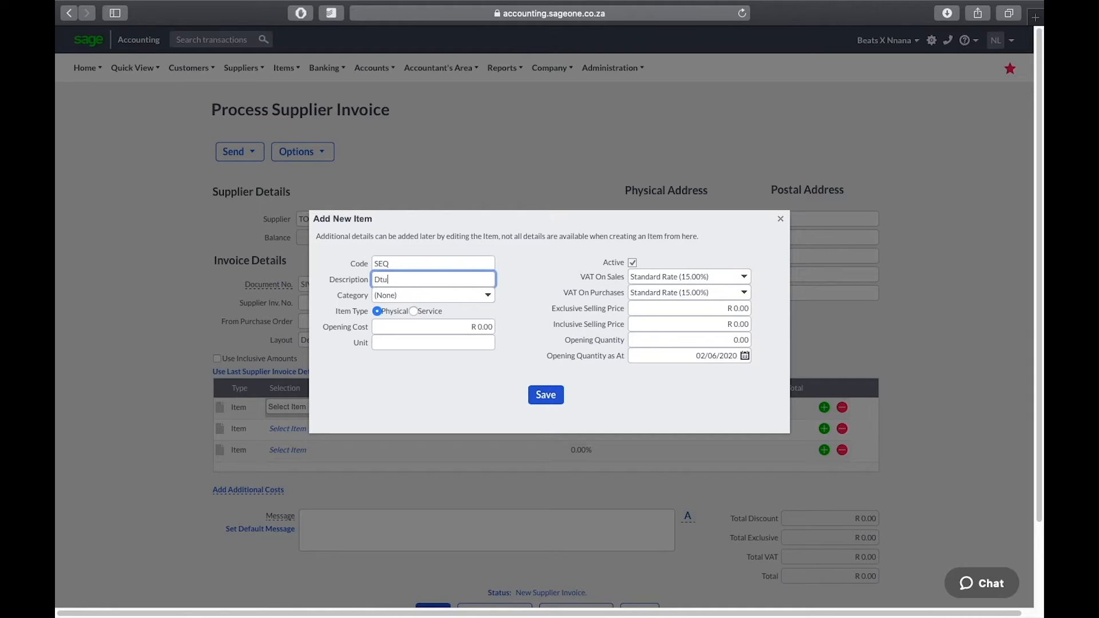
{"action": "key", "text": "BackSpace"}
{"action": "key", "text": "BackSpace"}
{"action": "key", "text": "BackSpace"}
{"action": "type", "text": "Studio Equipment"}
{"action": "left_click", "coordinate": [482, 296]}
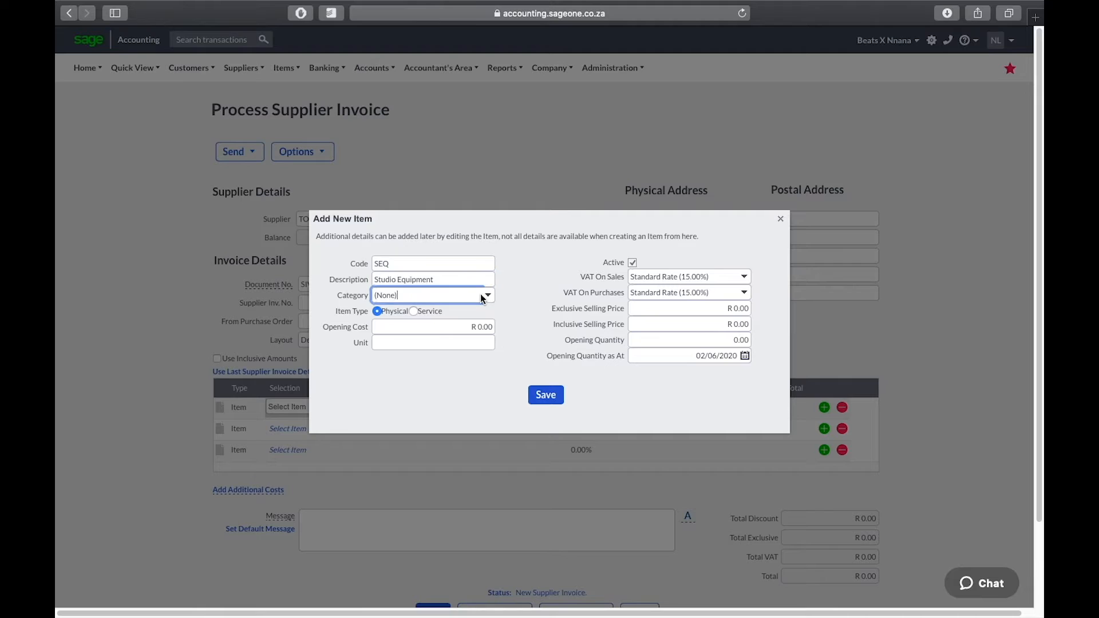
{"action": "left_click", "coordinate": [487, 296]}
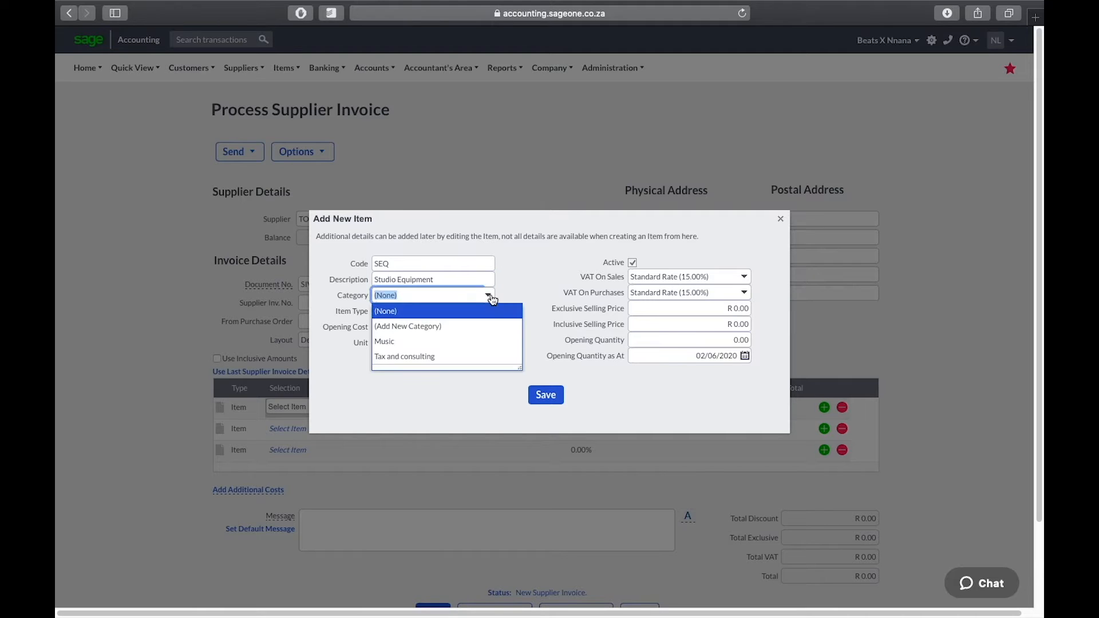
{"action": "left_click", "coordinate": [458, 343]}
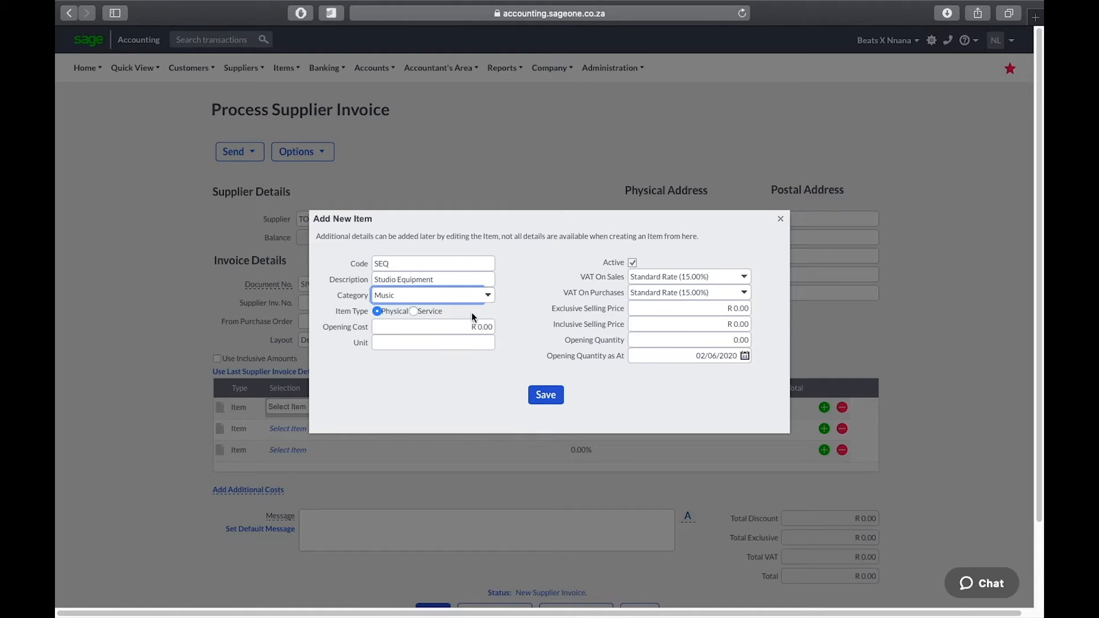
{"action": "left_click", "coordinate": [779, 221]}
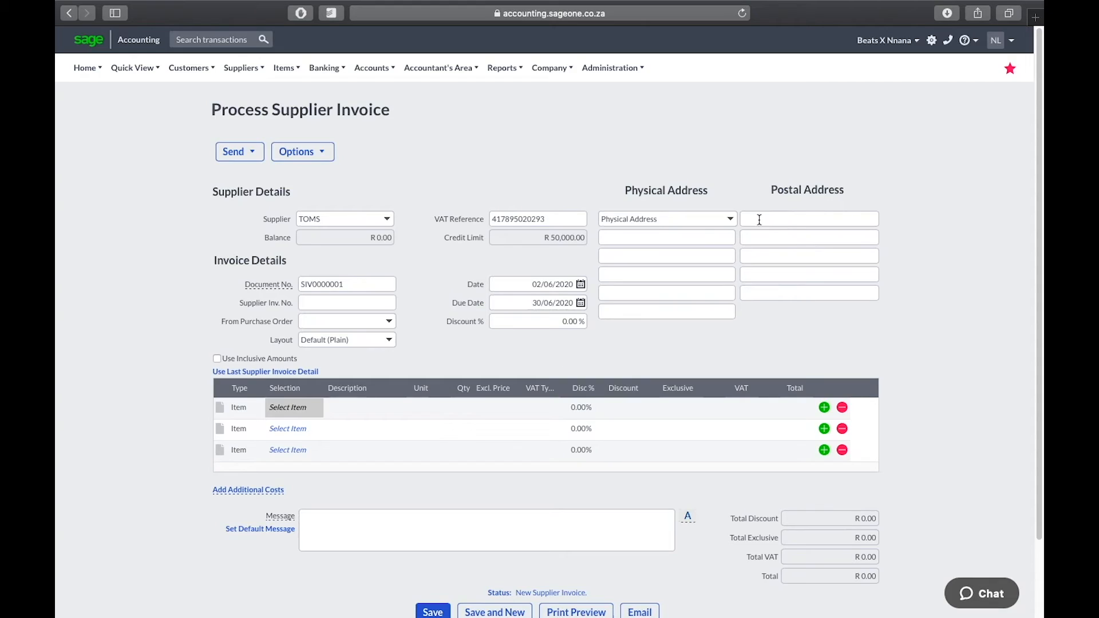
Make the first invoice line an Account line charged to Fixed Assets - Equipment
{"action": "left_click", "coordinate": [243, 407]}
{"action": "left_click", "coordinate": [258, 408]}
{"action": "left_click", "coordinate": [265, 436]}
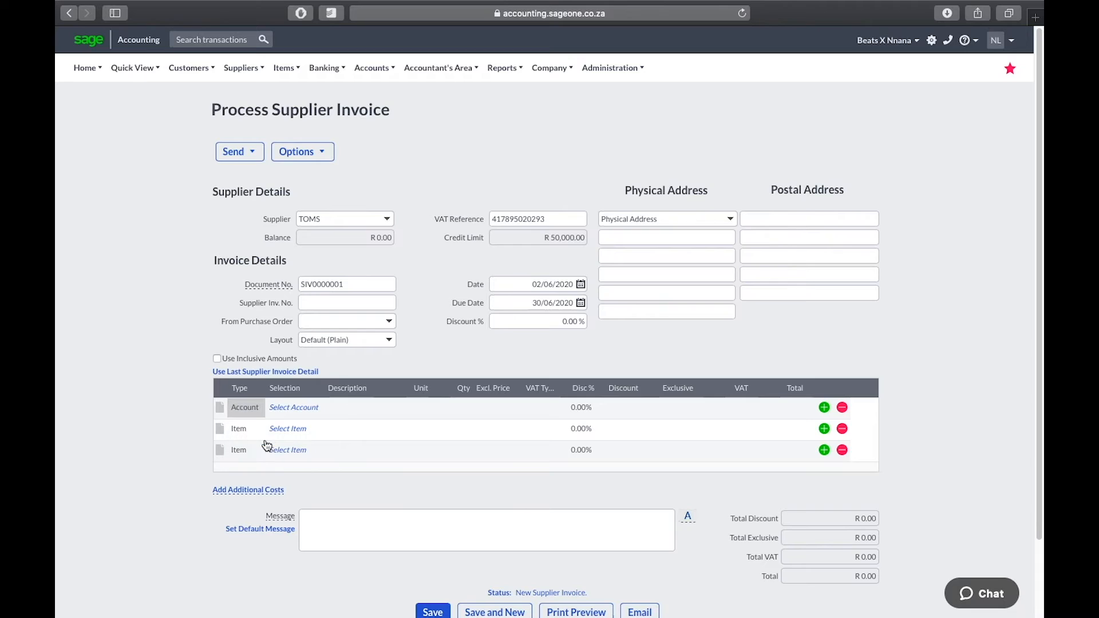
{"action": "left_click", "coordinate": [304, 402]}
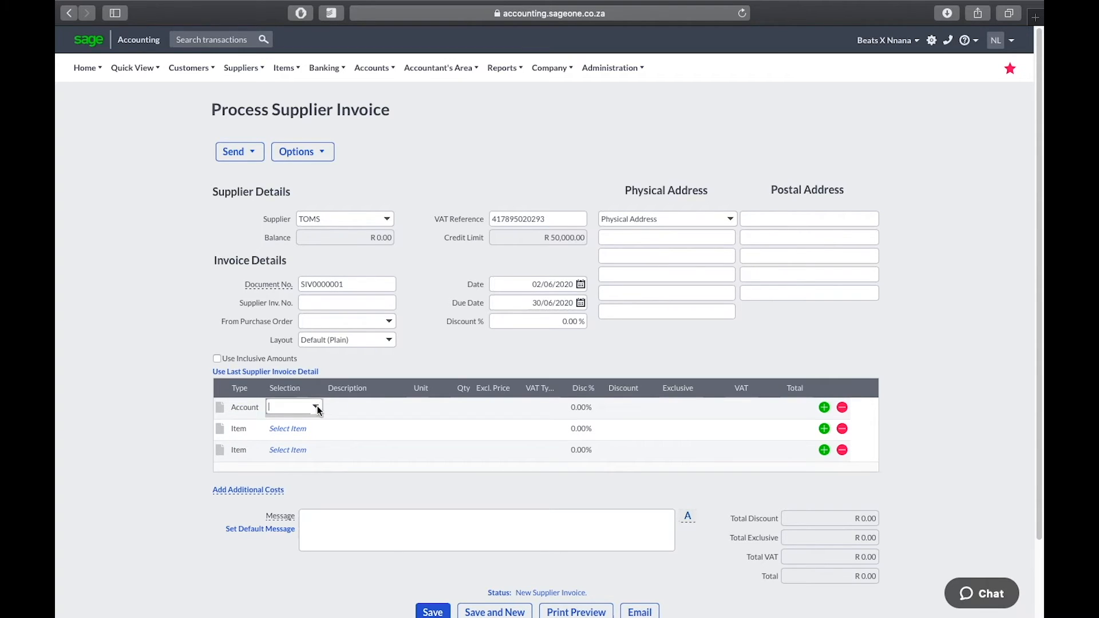
{"action": "left_click", "coordinate": [314, 406]}
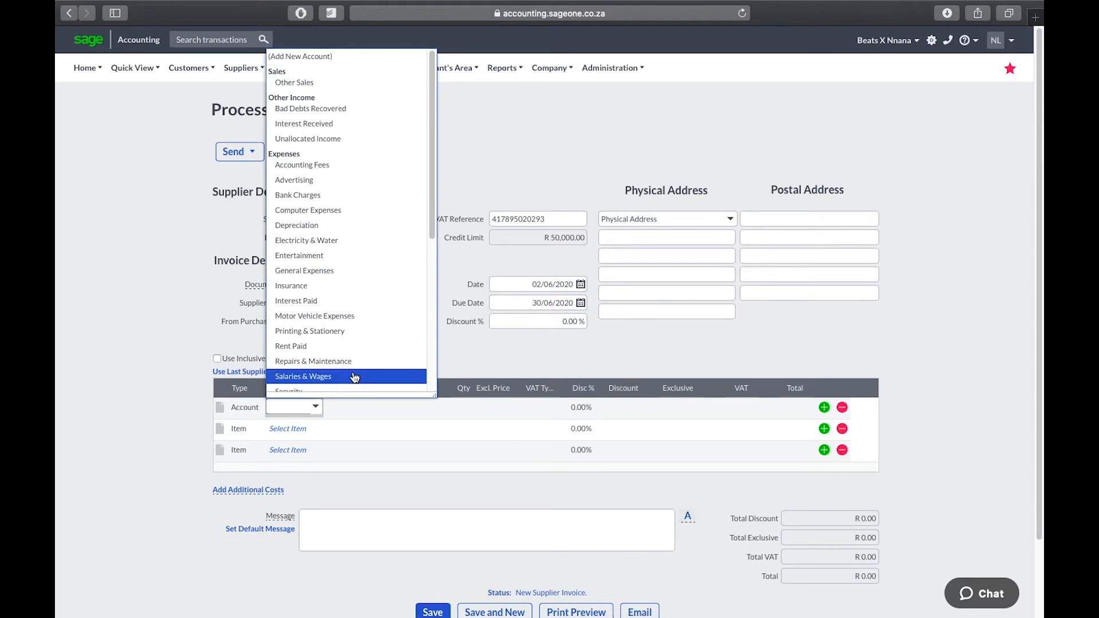
{"action": "scroll", "coordinate": [343, 238], "scroll_direction": "down", "scroll_amount": 7}
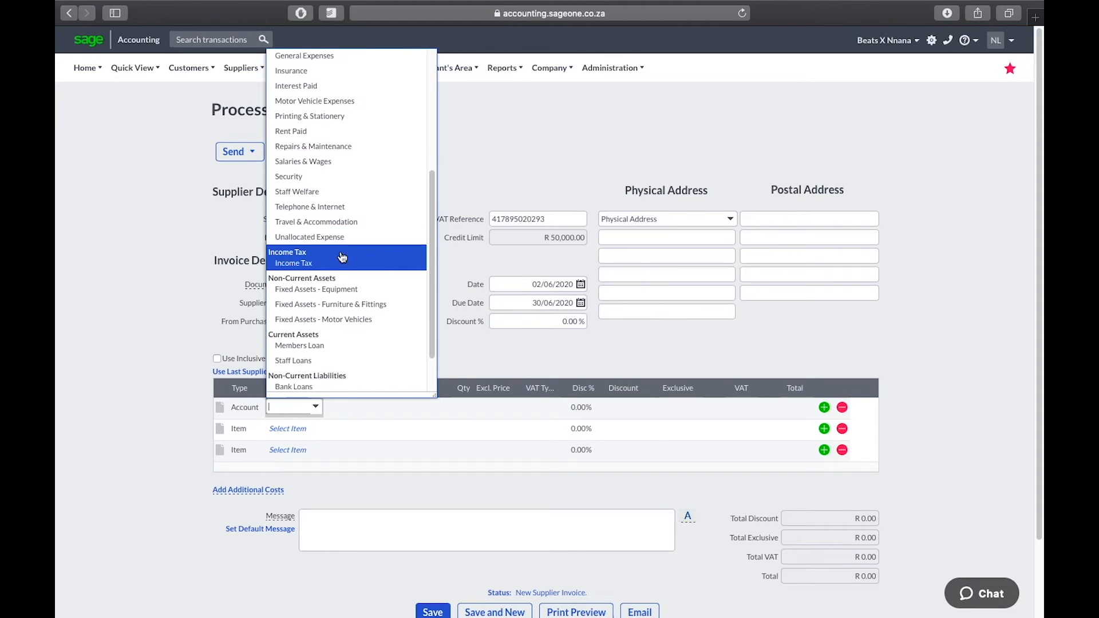
{"action": "left_click", "coordinate": [360, 288]}
Append '(Studio Monitors)' to the line description and set its excl. price to R 4,500.00
{"action": "left_click", "coordinate": [372, 405]}
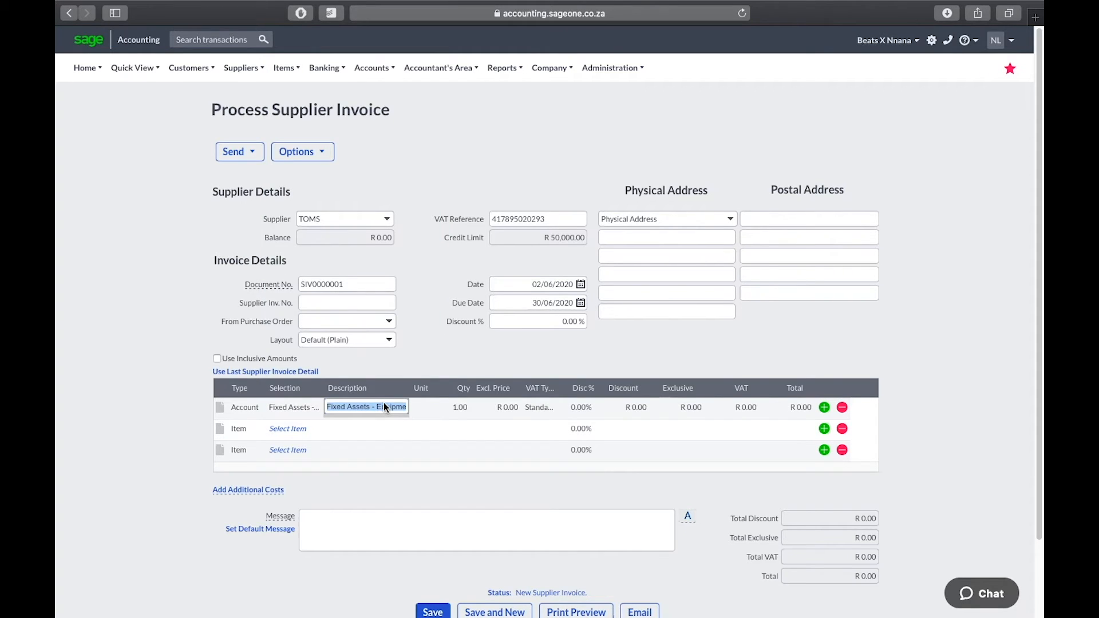
{"action": "key", "text": "Right"}
{"action": "type", "text": "(Studio Monitors)"}
{"action": "key", "text": "Return"}
{"action": "left_click", "coordinate": [507, 408]}
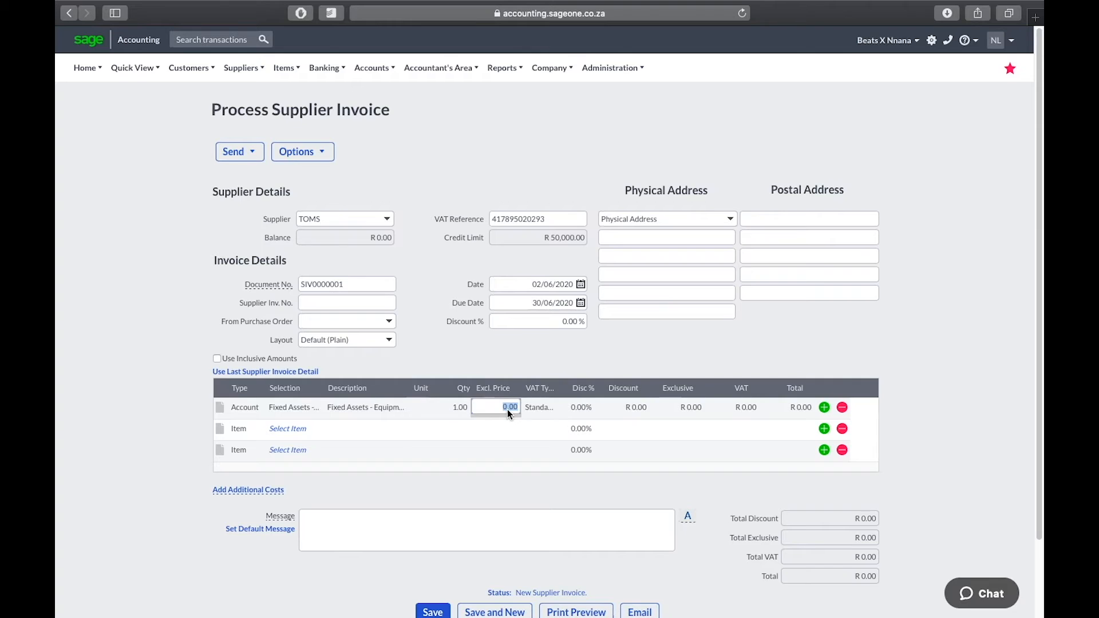
{"action": "type", "text": "4500"}
{"action": "key", "text": "Return"}
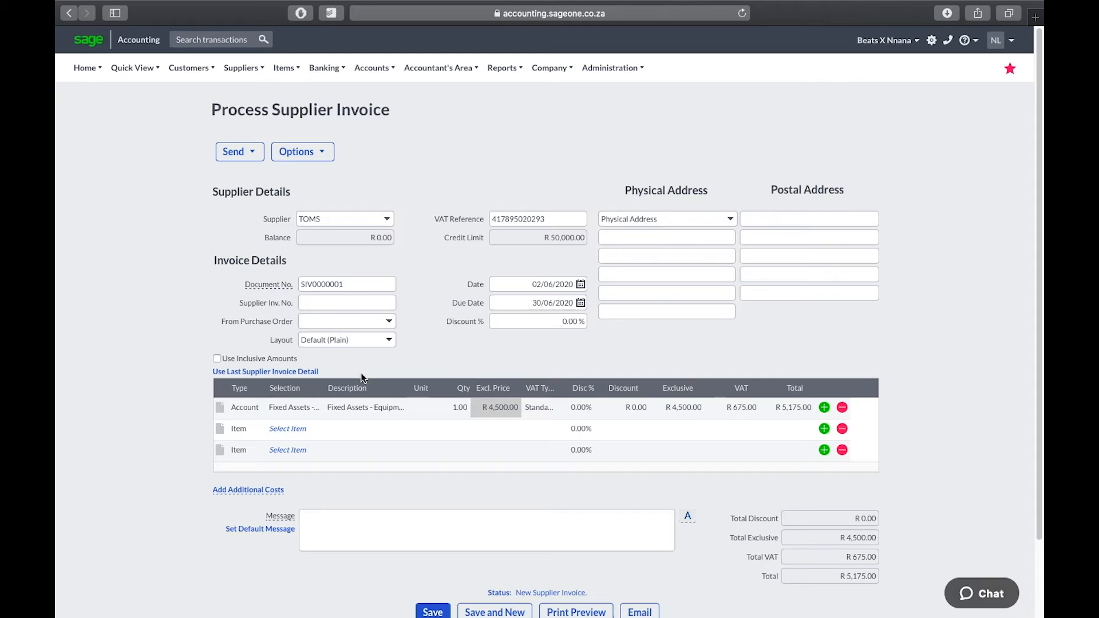
Make the second invoice line an Account line charged to Computer Expenses
{"action": "left_click", "coordinate": [245, 430]}
{"action": "left_click", "coordinate": [257, 429]}
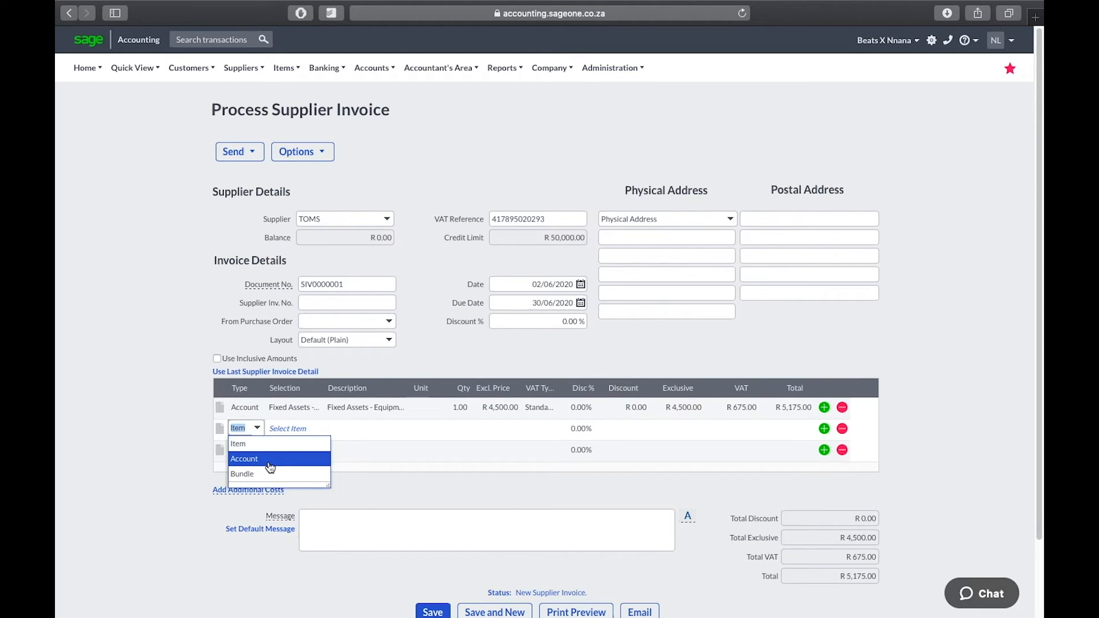
{"action": "left_click", "coordinate": [269, 459]}
{"action": "left_click", "coordinate": [295, 438]}
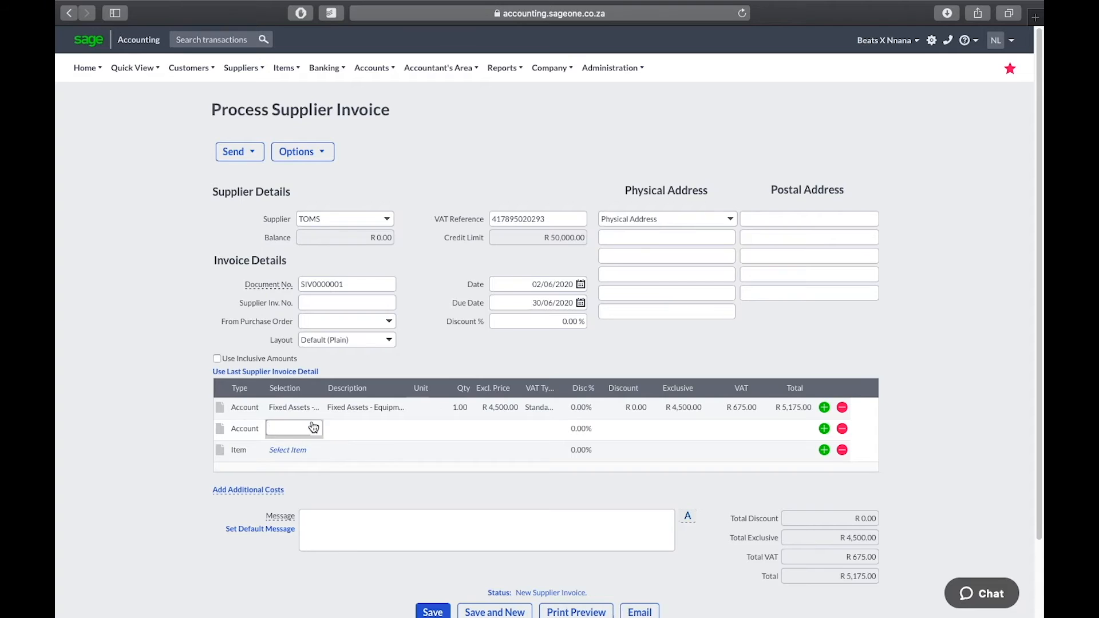
{"action": "left_click", "coordinate": [314, 429]}
{"action": "scroll", "coordinate": [306, 328], "scroll_direction": "down", "scroll_amount": 2}
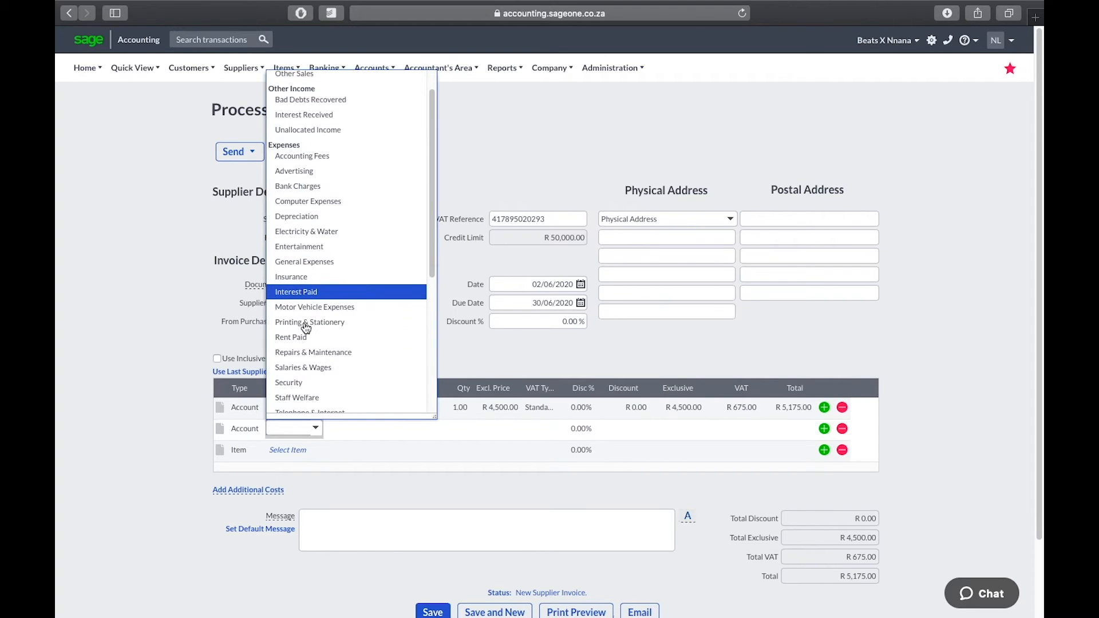
{"action": "scroll", "coordinate": [306, 328], "scroll_direction": "down", "scroll_amount": 2}
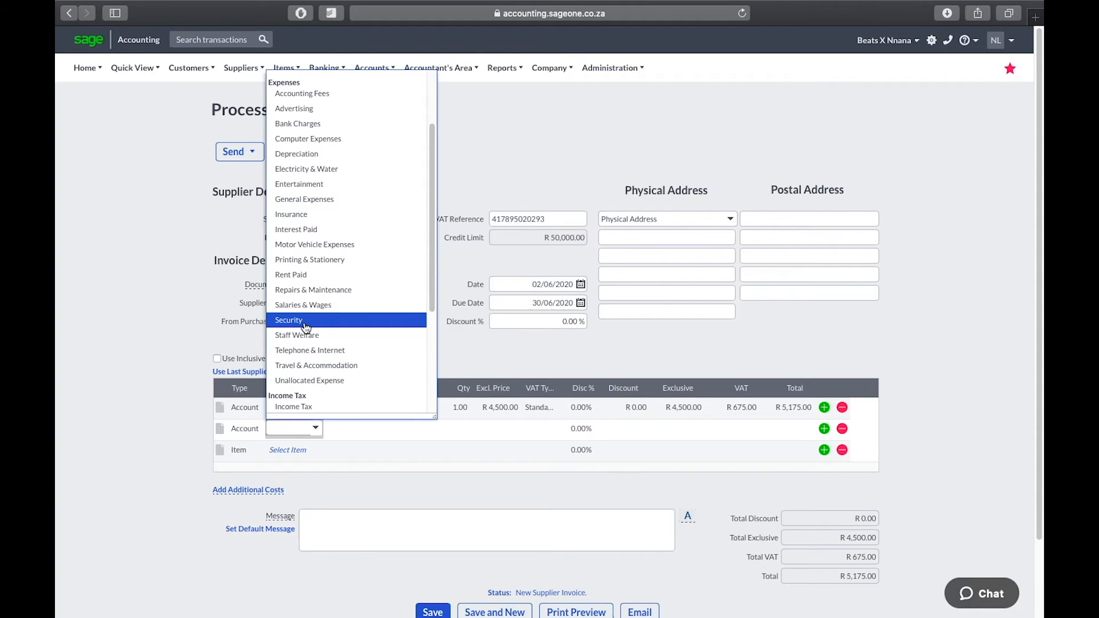
{"action": "scroll", "coordinate": [307, 326], "scroll_direction": "up", "scroll_amount": 2}
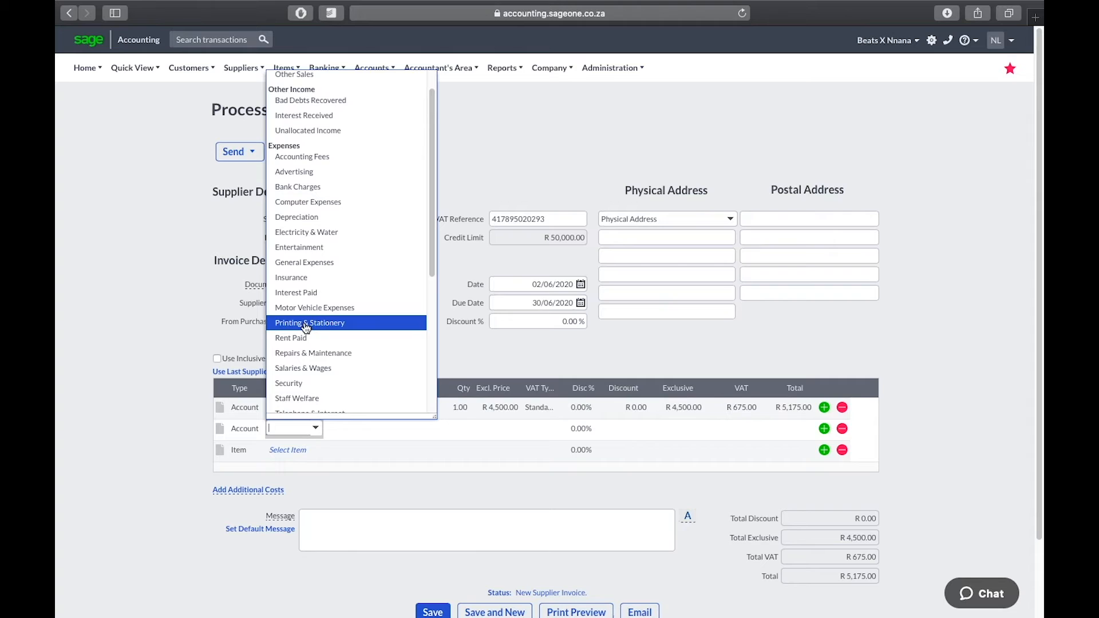
{"action": "scroll", "coordinate": [306, 327], "scroll_direction": "up", "scroll_amount": 1}
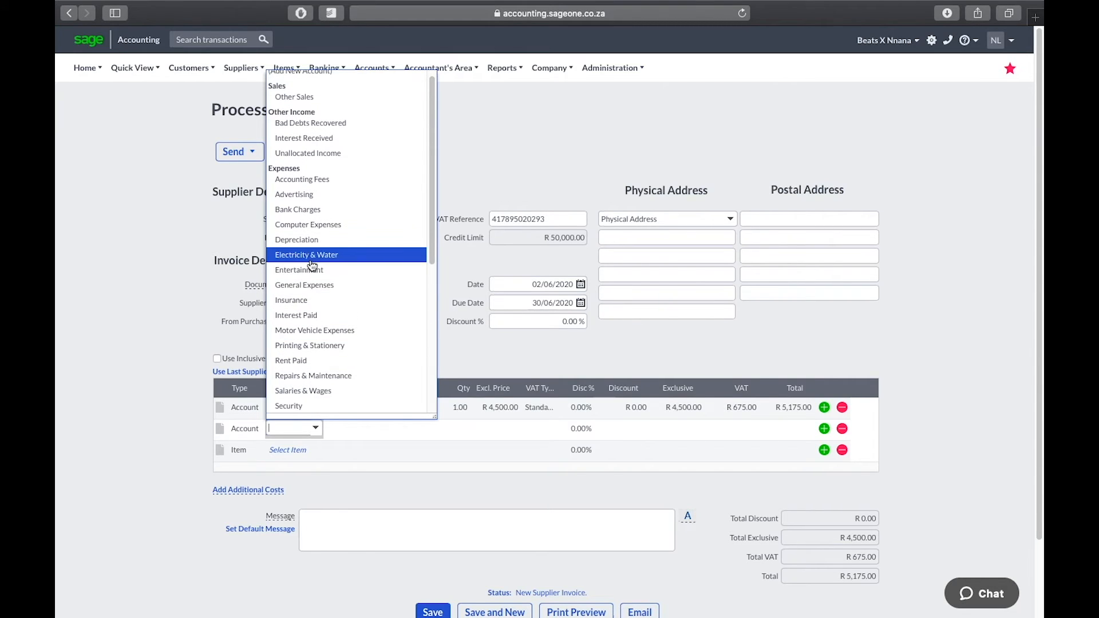
{"action": "left_click", "coordinate": [322, 224]}
Add 'XLR Cables' to the second line's description and price it at R 100.00 excl. VAT
{"action": "left_click", "coordinate": [376, 437]}
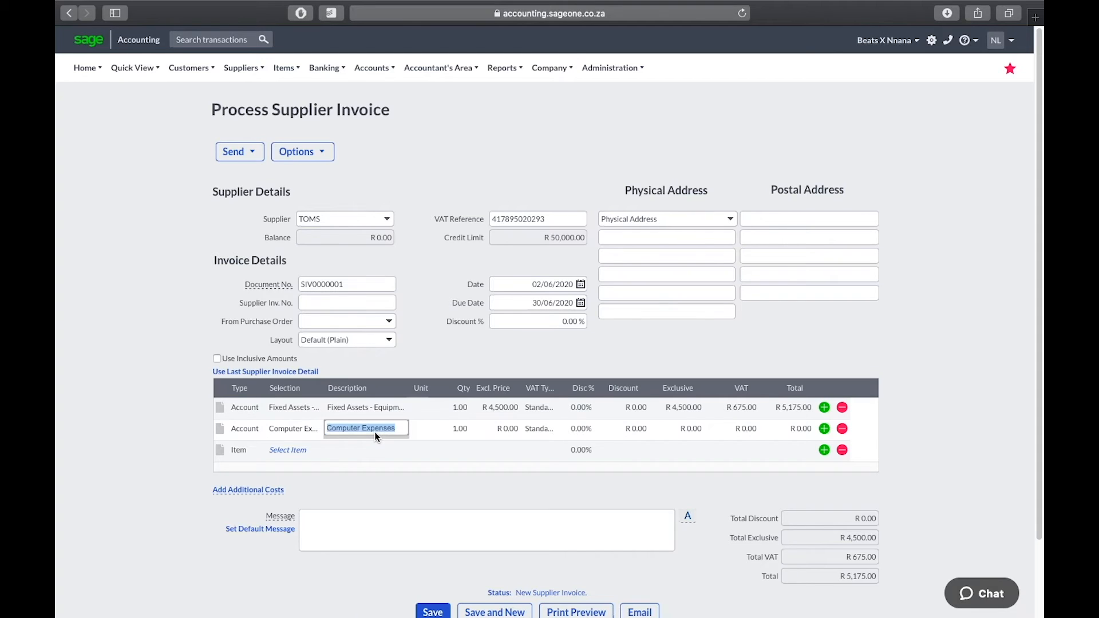
{"action": "key", "text": "Right"}
{"action": "type", "text": "(XLR Cables"}
{"action": "key", "text": "Return"}
{"action": "left_click", "coordinate": [500, 423]}
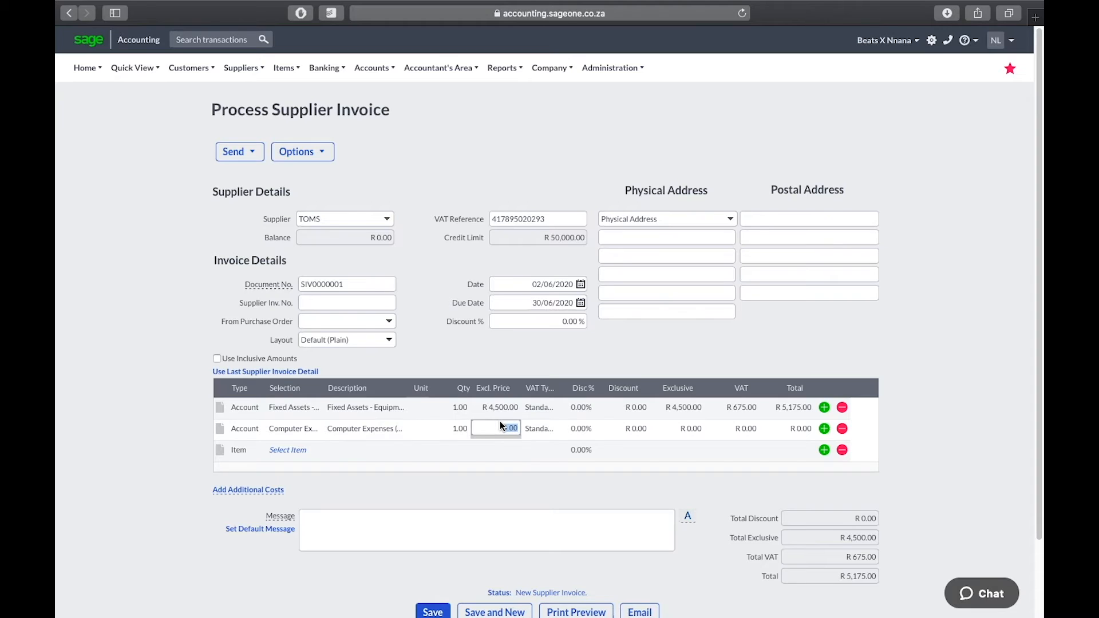
{"action": "type", "text": "100"}
{"action": "key", "text": "Return"}
Set the TOMS invoice date to 1 June 2020
{"action": "left_click", "coordinate": [581, 285]}
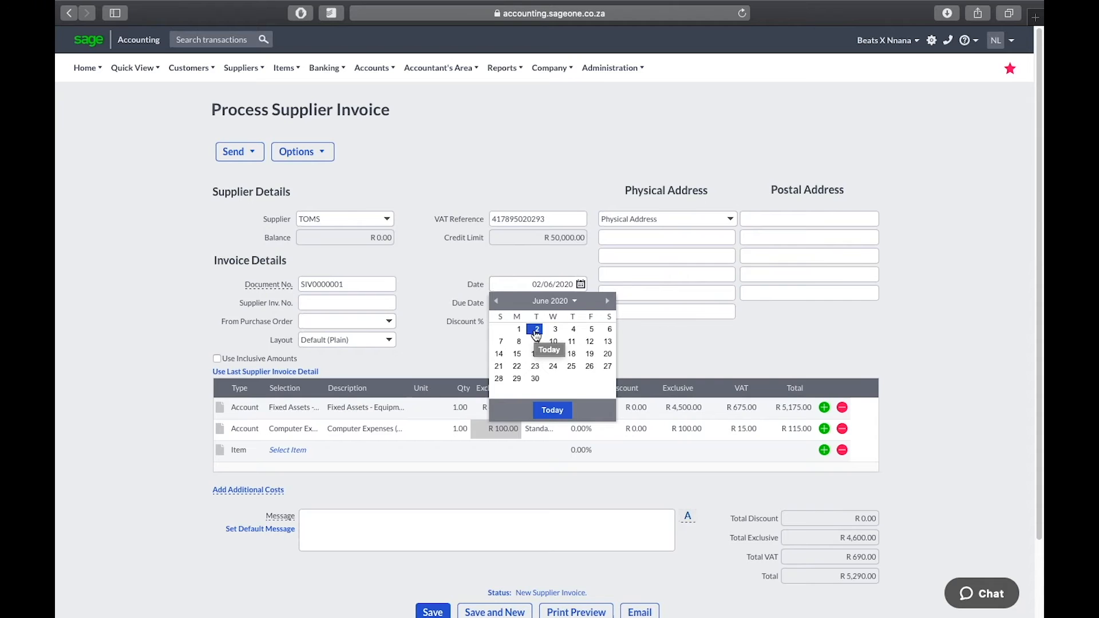
{"action": "left_click", "coordinate": [536, 331]}
{"action": "left_click", "coordinate": [582, 286]}
{"action": "left_click", "coordinate": [518, 330]}
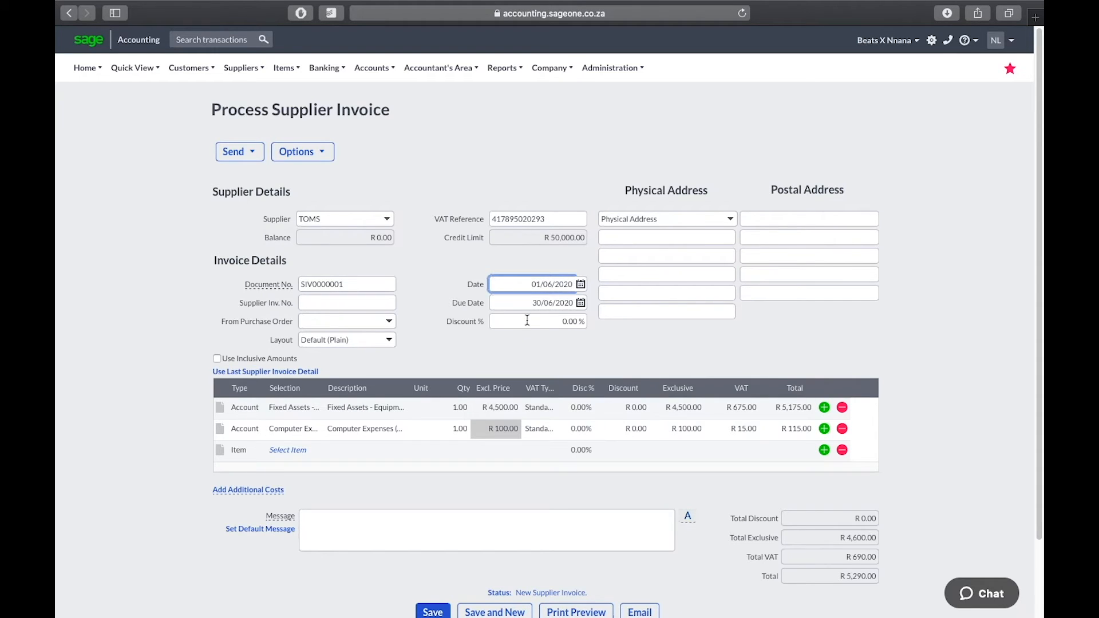
Apply a 15% invoice discount, bringing the total down to R 4,496.50
{"action": "left_click", "coordinate": [527, 321]}
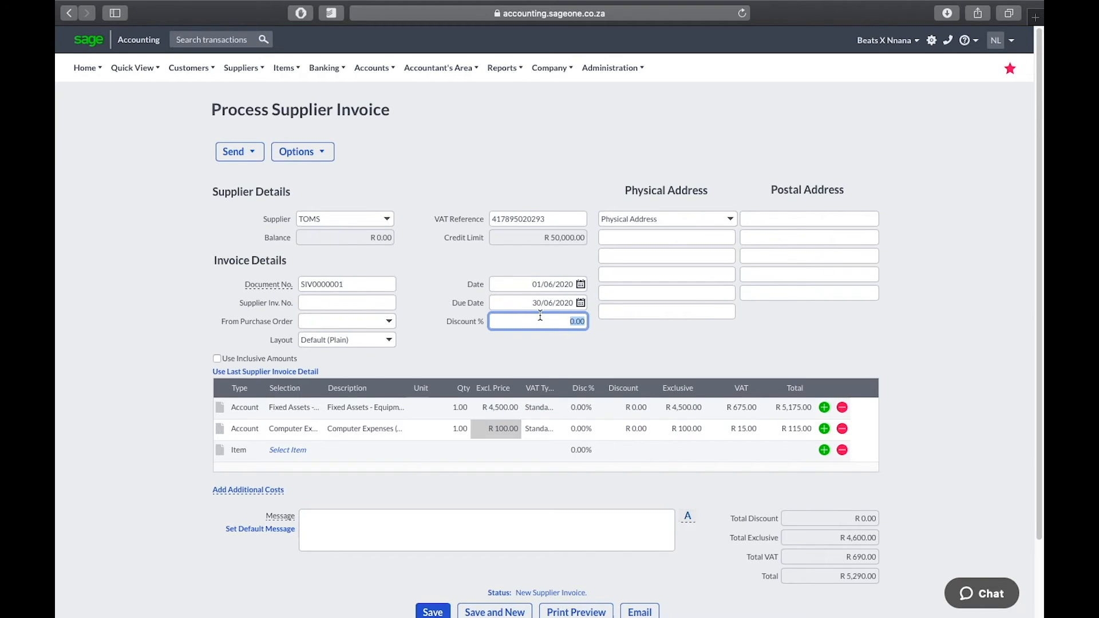
{"action": "type", "text": "15"}
{"action": "left_click", "coordinate": [657, 277]}
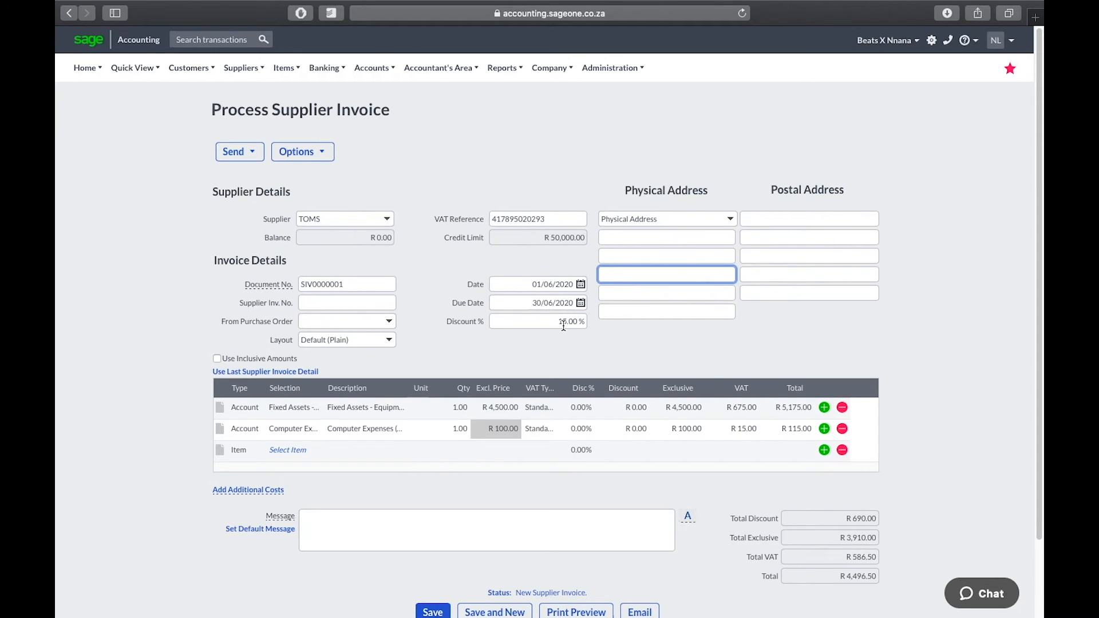
{"action": "scroll", "coordinate": [562, 325], "scroll_direction": "down", "scroll_amount": 3}
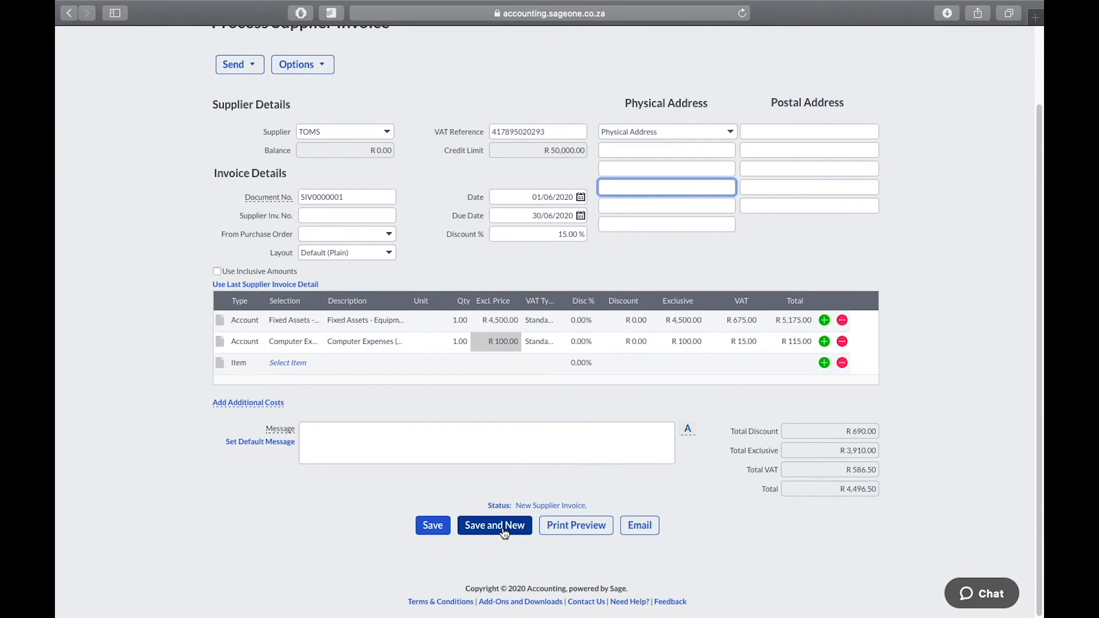
Save the TOMS invoice with Save and New, then pick (Add New Supplier) on the new invoice
{"action": "left_click", "coordinate": [501, 524]}
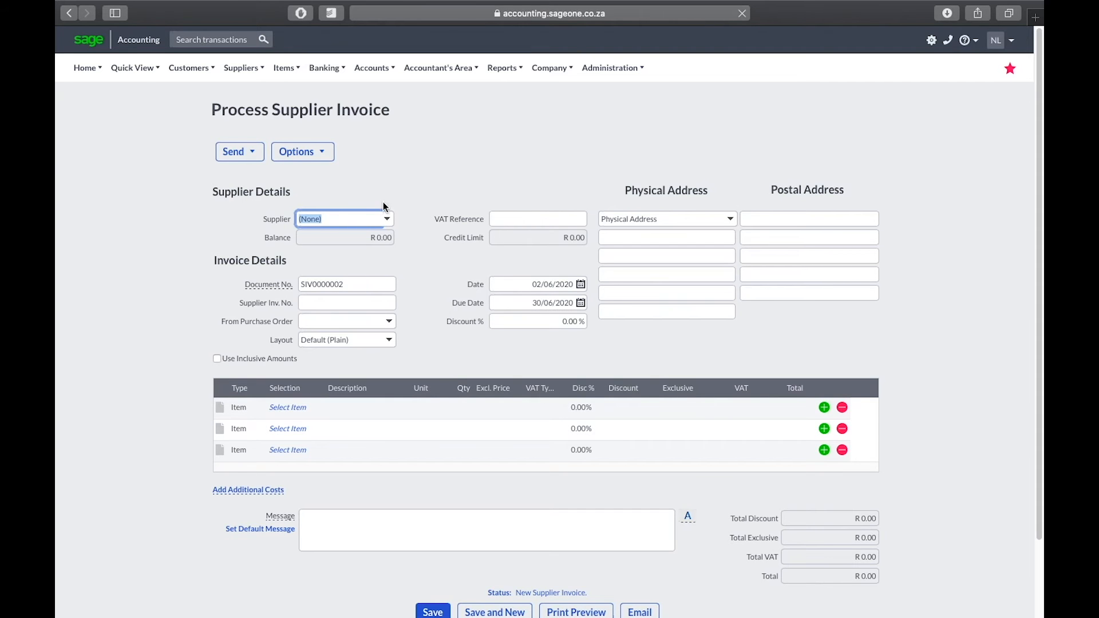
{"action": "left_click", "coordinate": [388, 216]}
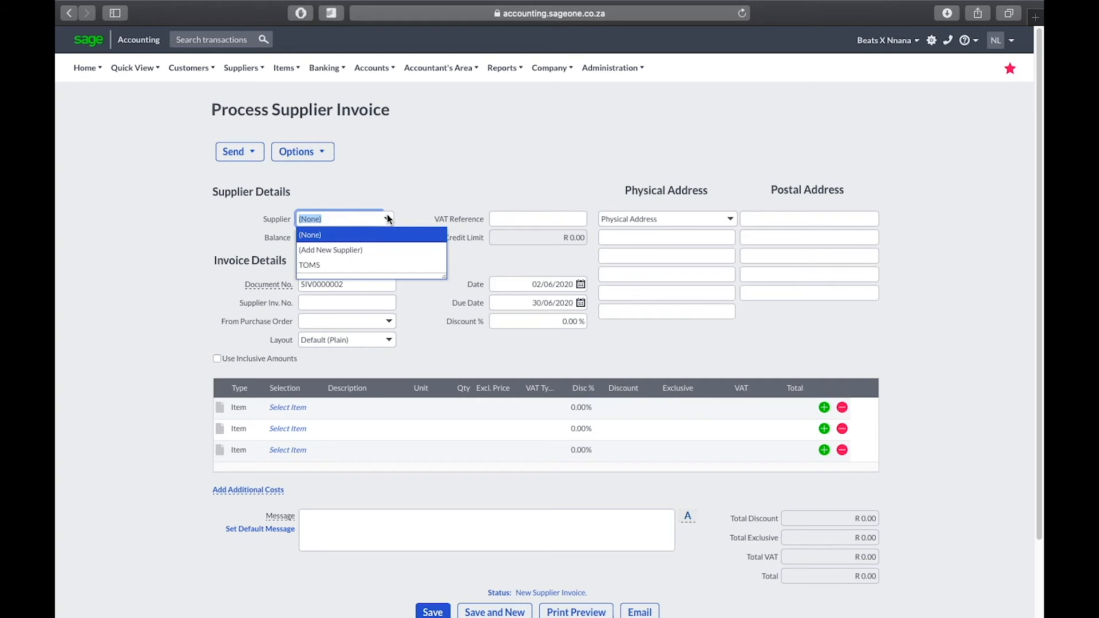
{"action": "left_click", "coordinate": [375, 252]}
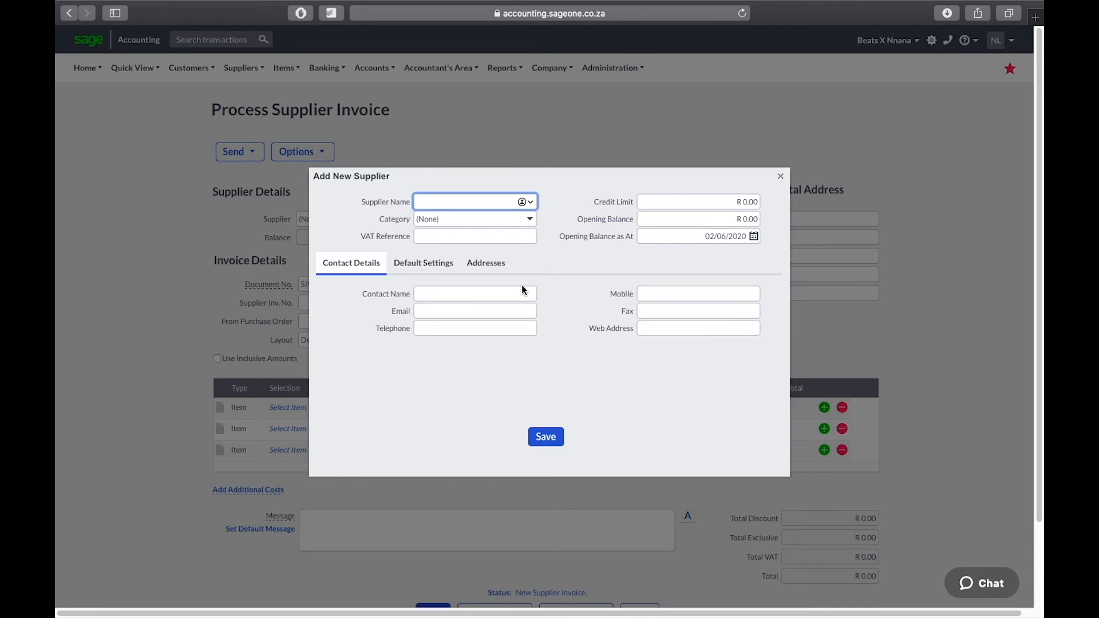
Enter supplier name Thembi's Tax services, category Tax & Consulting, and the supplier's VAT reference
{"action": "type", "text": "Thembi's Tax services"}
{"action": "left_click", "coordinate": [530, 223]}
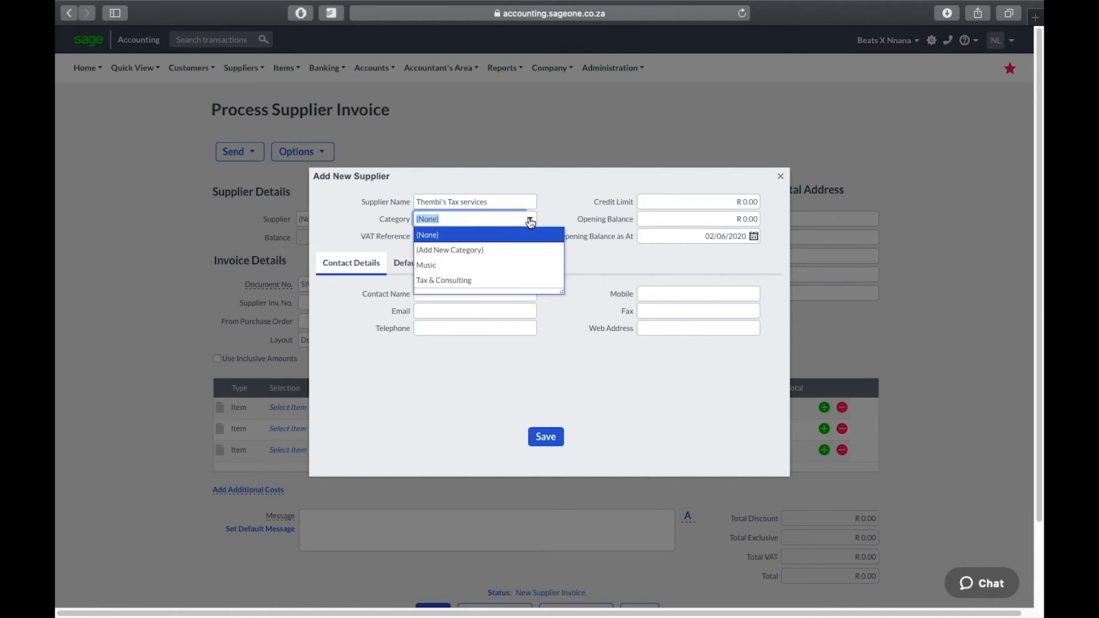
{"action": "left_click", "coordinate": [497, 279]}
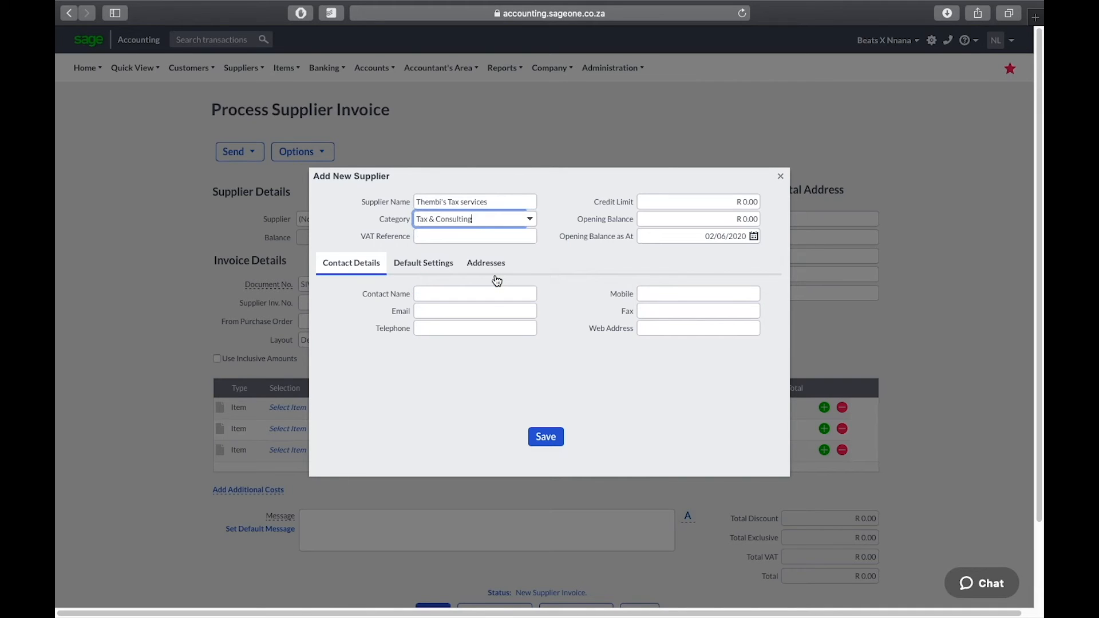
{"action": "left_click", "coordinate": [497, 240]}
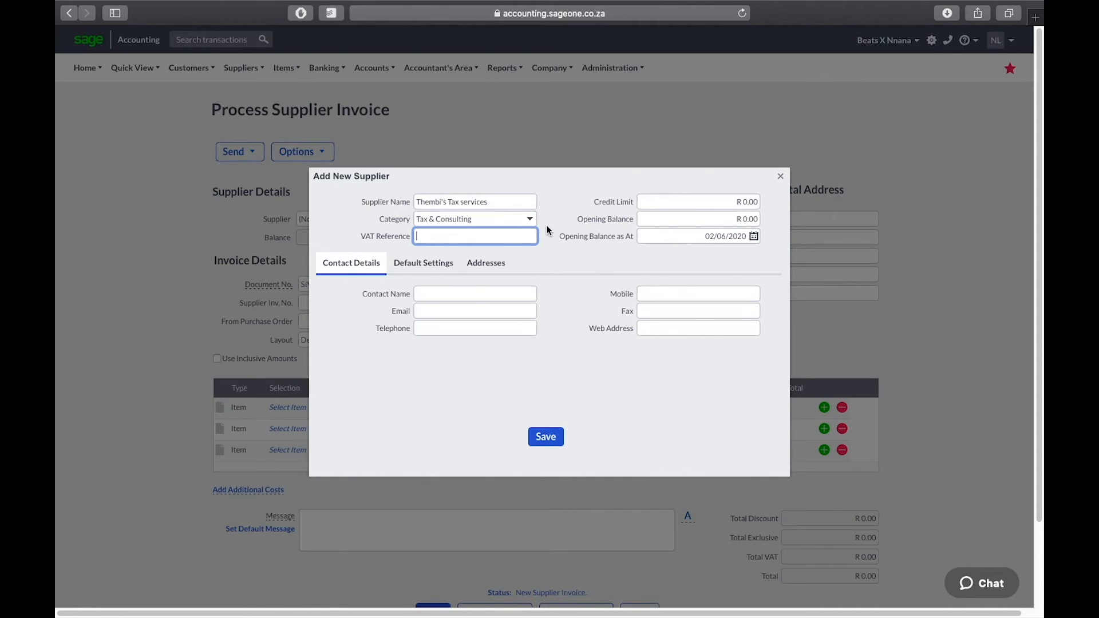
{"action": "left_click", "coordinate": [689, 207]}
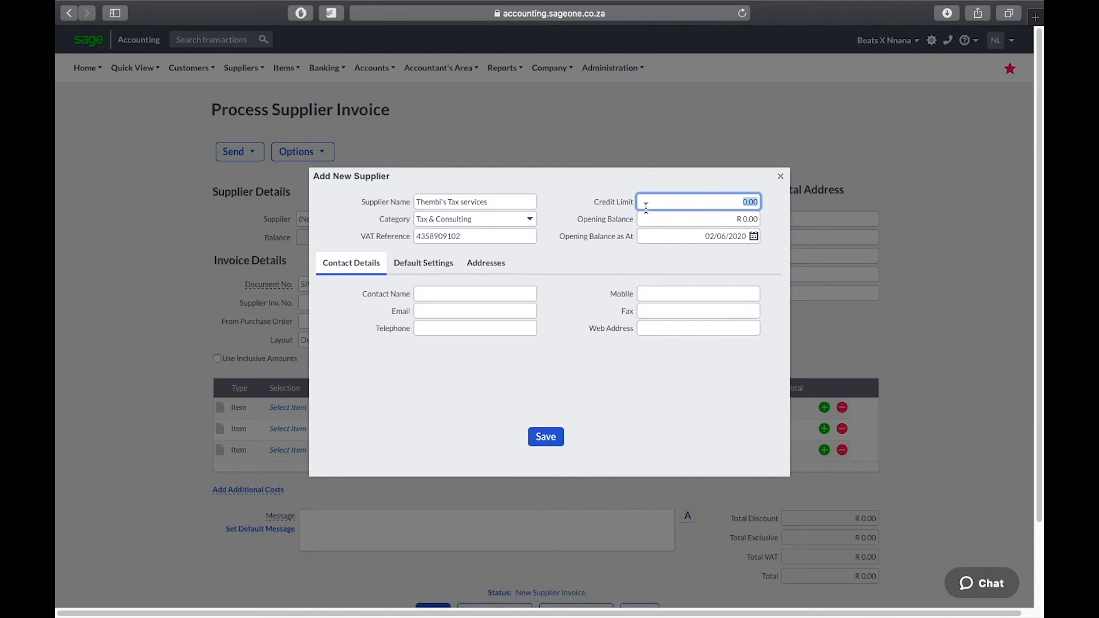
Set the opening balance date to 01/03/2018 and save the new supplier
{"action": "left_click", "coordinate": [755, 238]}
{"action": "left_click", "coordinate": [526, 238]}
{"action": "left_click", "coordinate": [525, 238]}
{"action": "left_click", "coordinate": [525, 238]}
{"action": "left_click", "coordinate": [526, 238]}
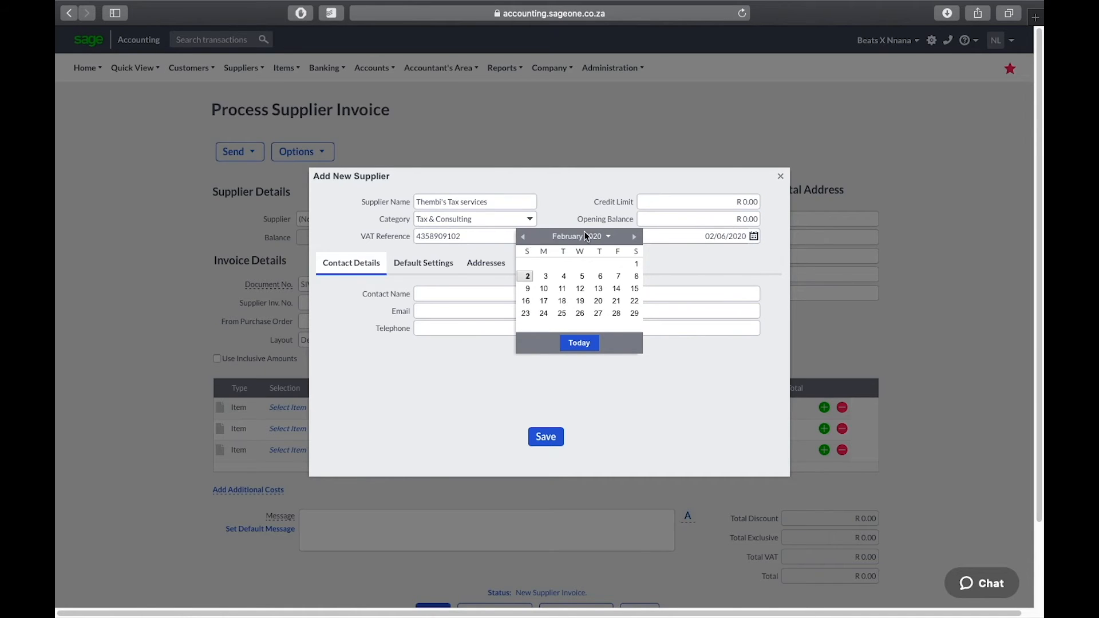
{"action": "left_click", "coordinate": [584, 236]}
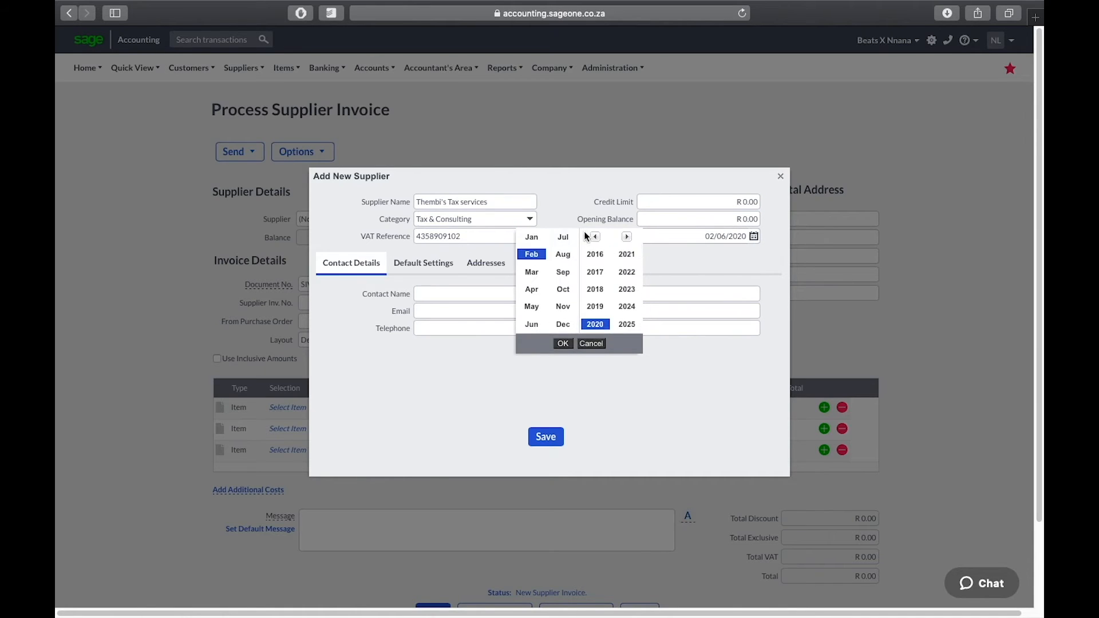
{"action": "left_click", "coordinate": [598, 291]}
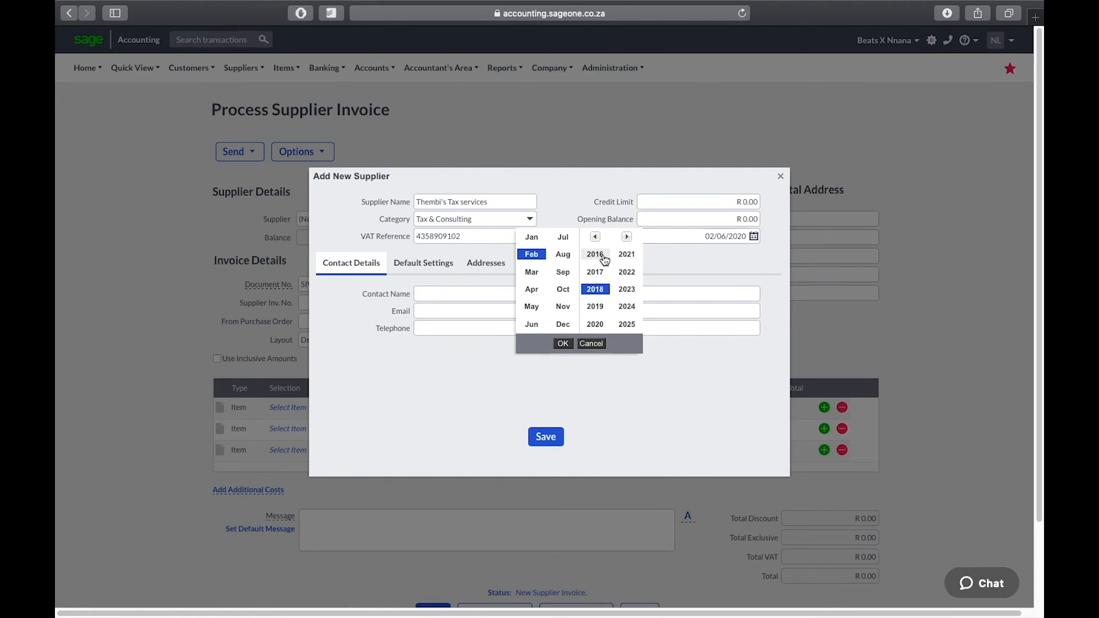
{"action": "left_click", "coordinate": [534, 273]}
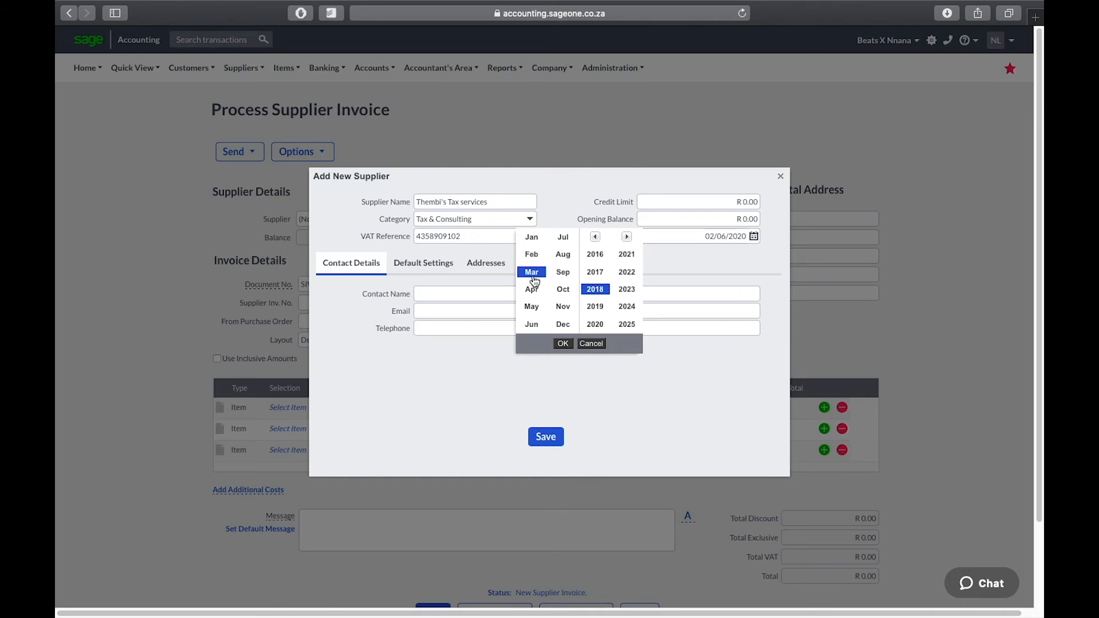
{"action": "left_click", "coordinate": [563, 344]}
{"action": "left_click", "coordinate": [600, 264]}
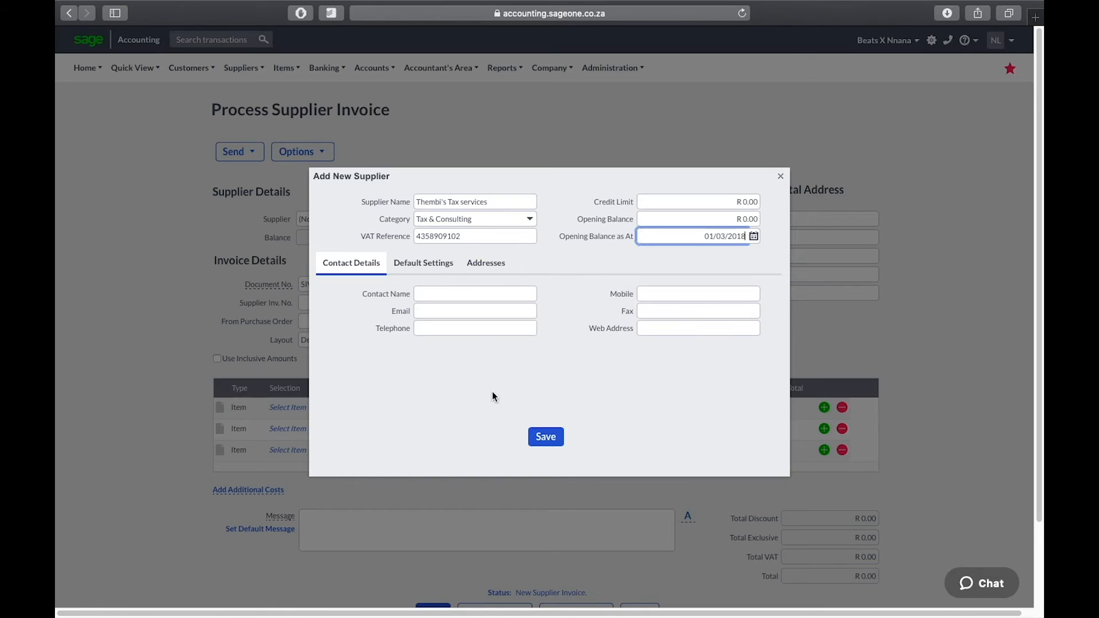
{"action": "left_click", "coordinate": [544, 437]}
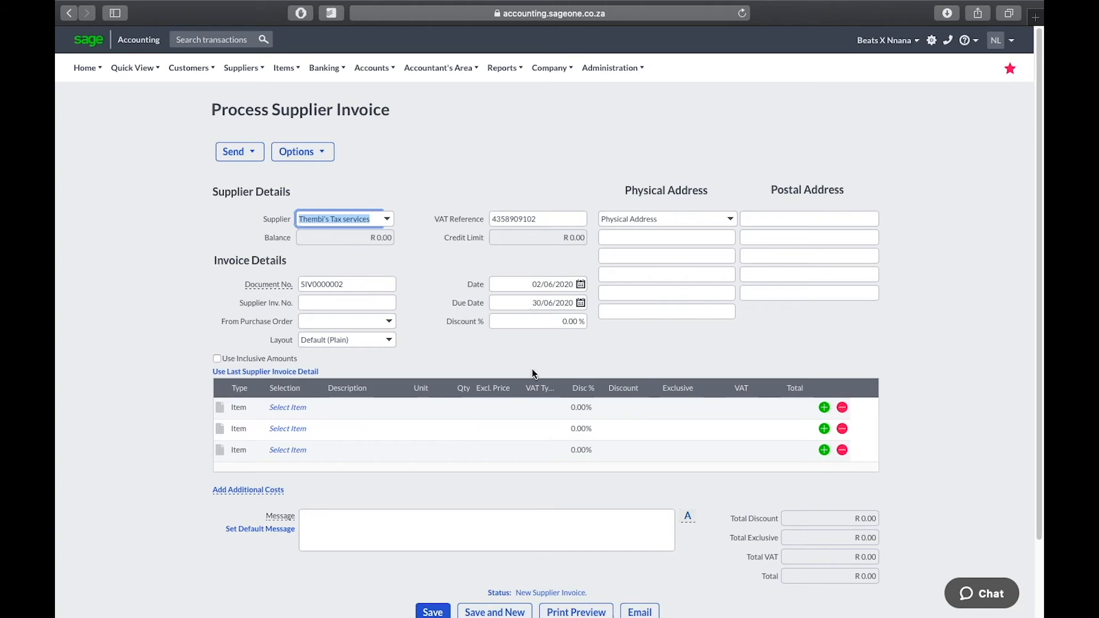
Enter the supplier's invoice number on invoice SIV0000002
{"action": "left_click", "coordinate": [357, 293]}
{"action": "left_click", "coordinate": [358, 313]}
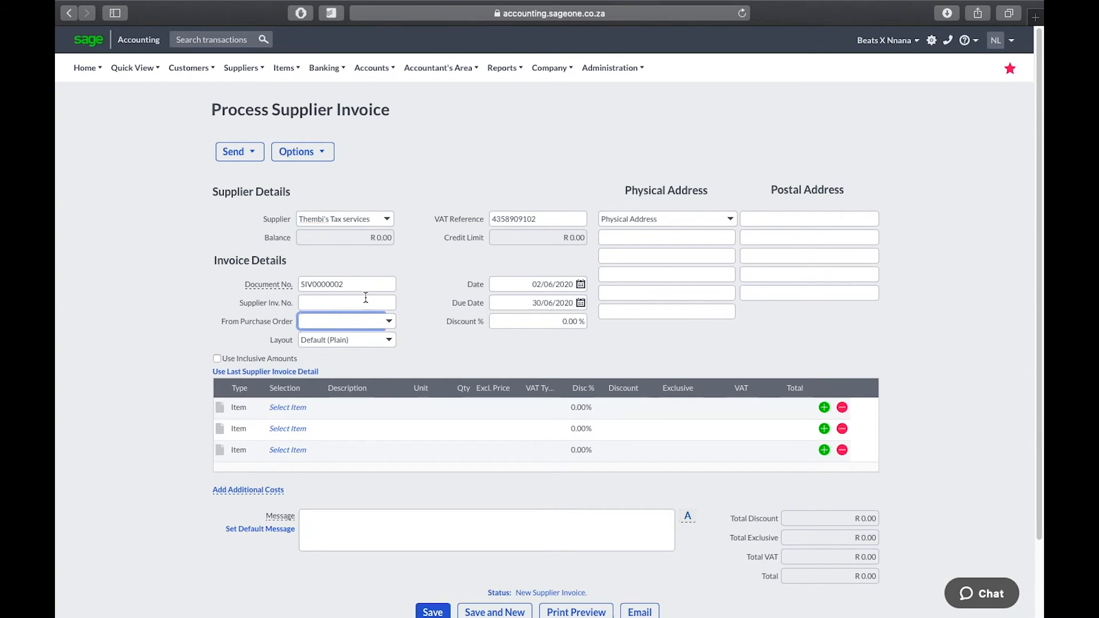
{"action": "left_click", "coordinate": [366, 298]}
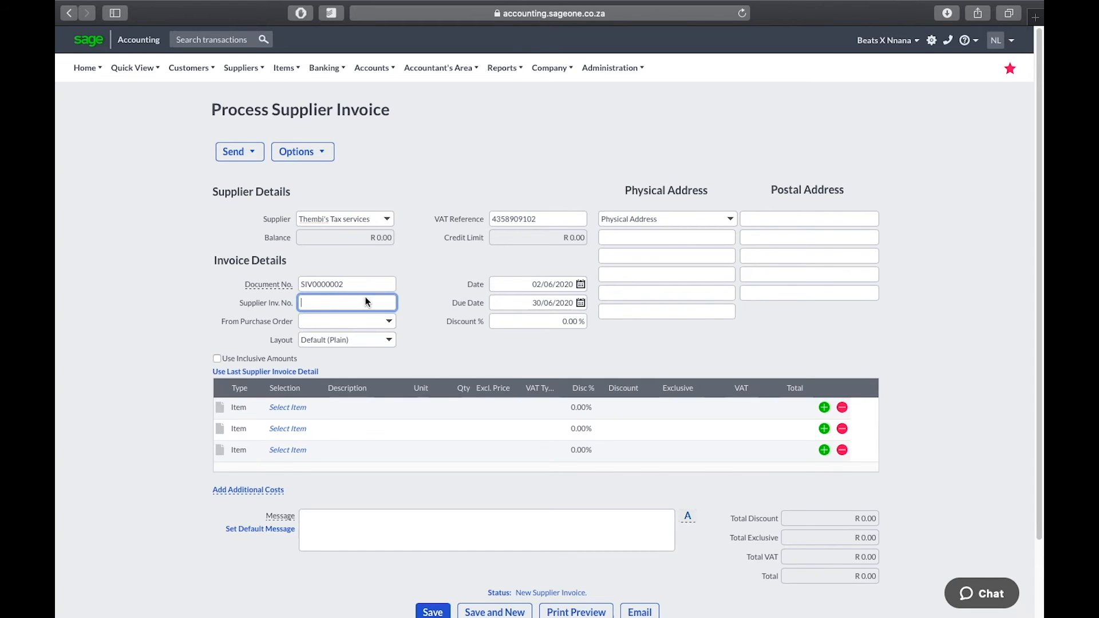
{"action": "type", "text": "INV0002391"}
Date the invoice 1 April 2020, giving a due date of 30 April 2020
{"action": "left_click", "coordinate": [581, 285]}
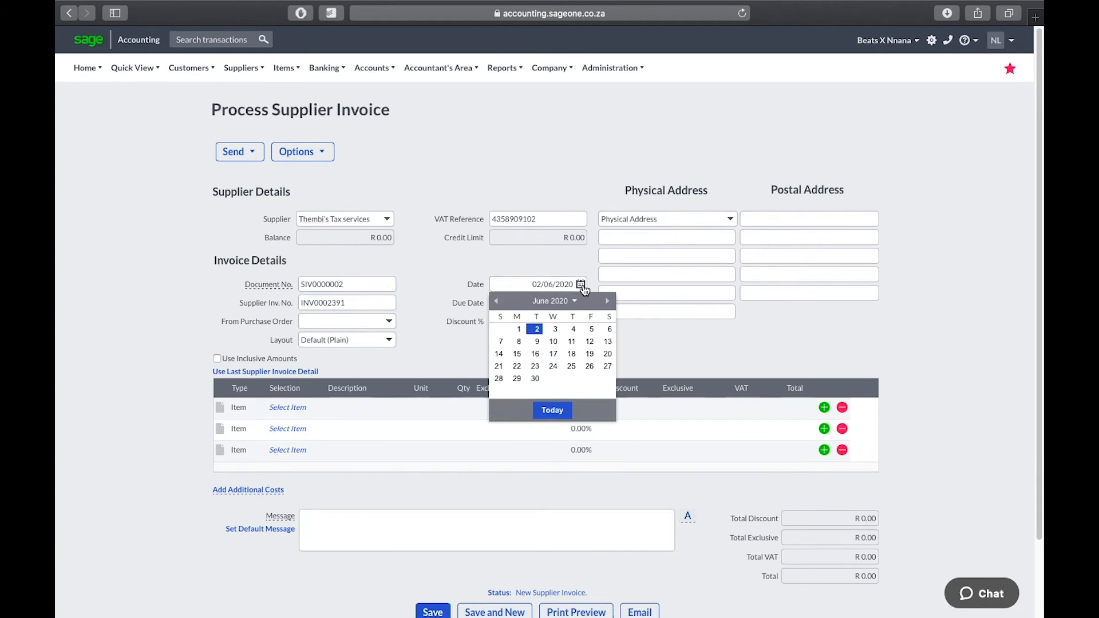
{"action": "left_click", "coordinate": [498, 302]}
{"action": "left_click", "coordinate": [498, 302]}
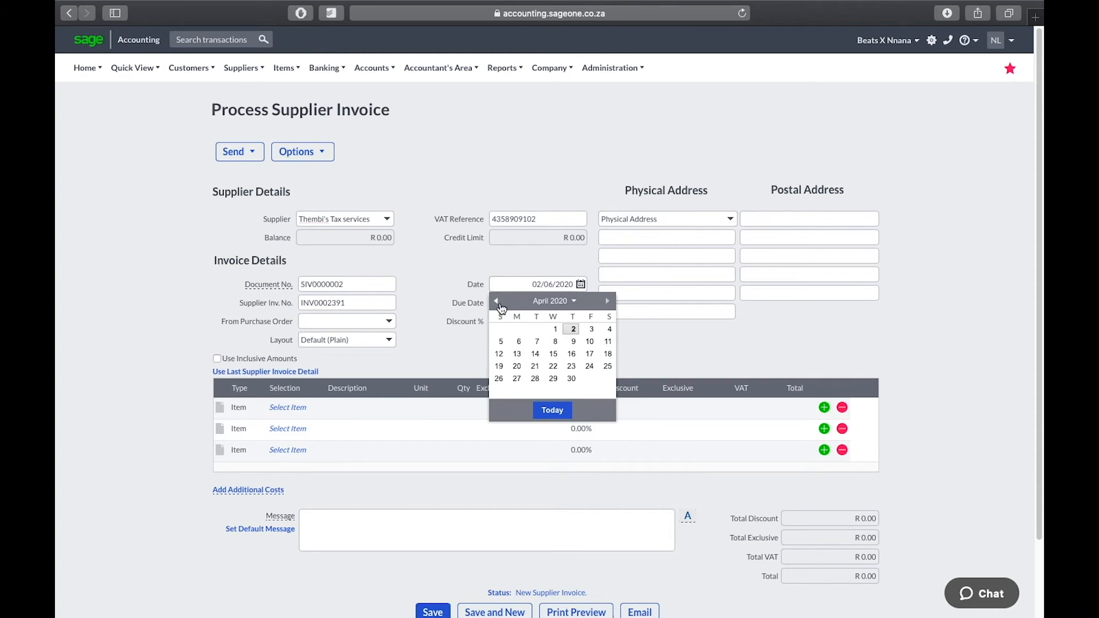
{"action": "left_click", "coordinate": [557, 331]}
{"action": "left_click", "coordinate": [551, 322]}
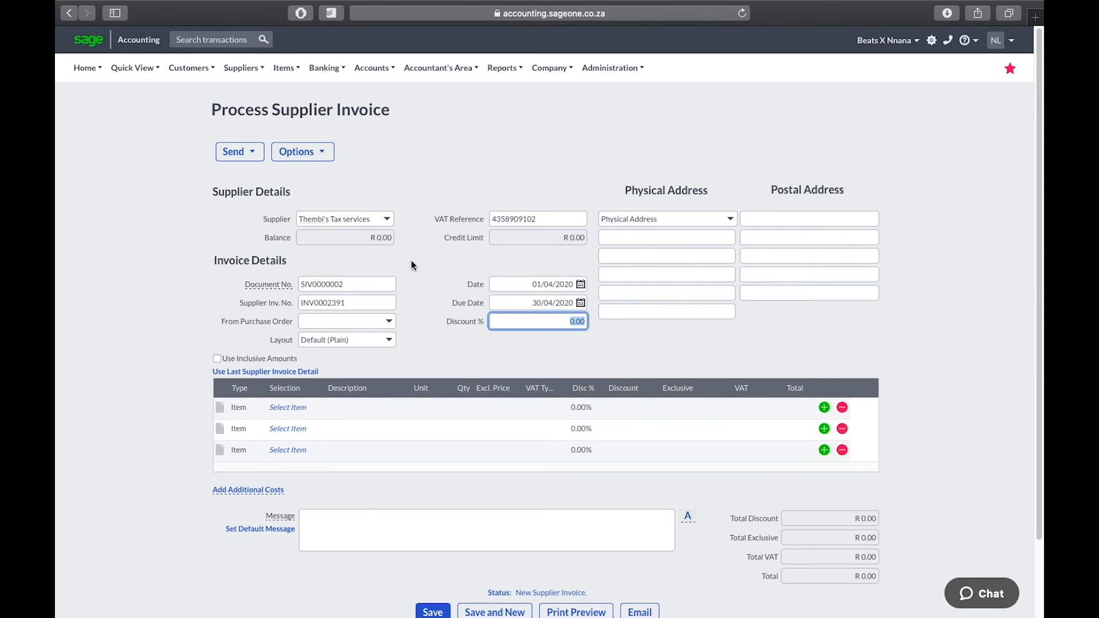
{"action": "left_click", "coordinate": [241, 413]}
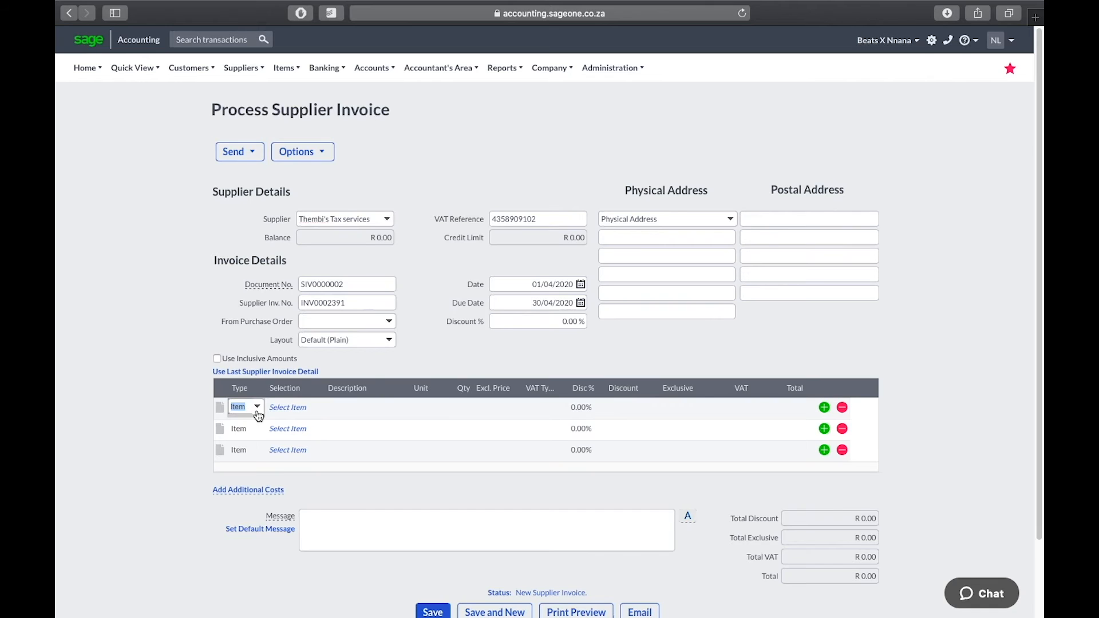
Keep the first line as an Item line and select the Tax item, described as Tax Services
{"action": "left_click", "coordinate": [295, 411]}
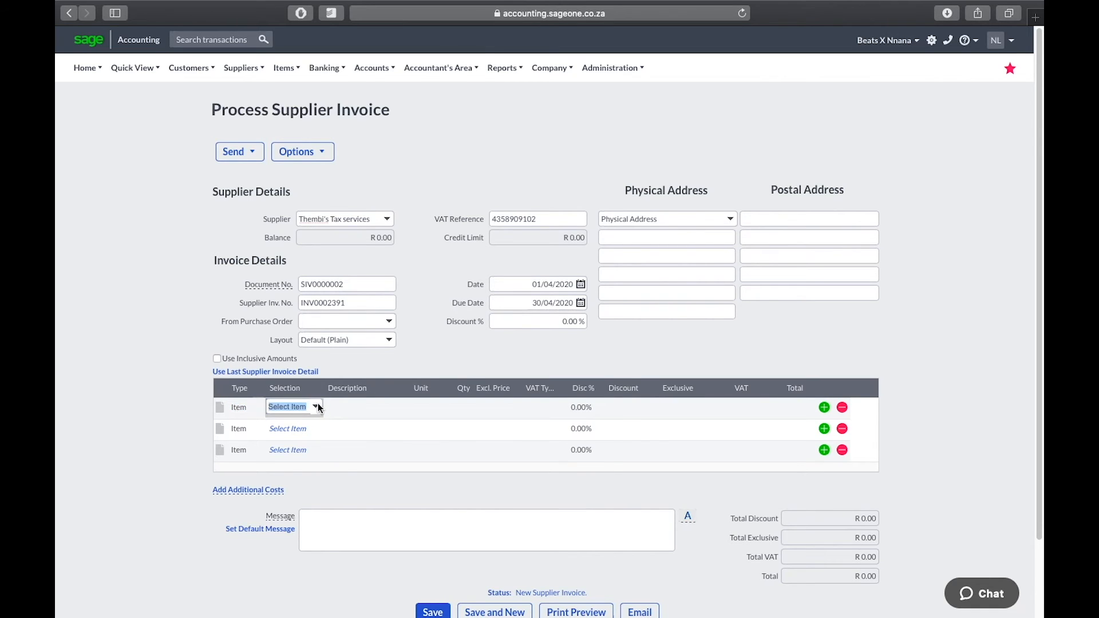
{"action": "left_click", "coordinate": [316, 405]}
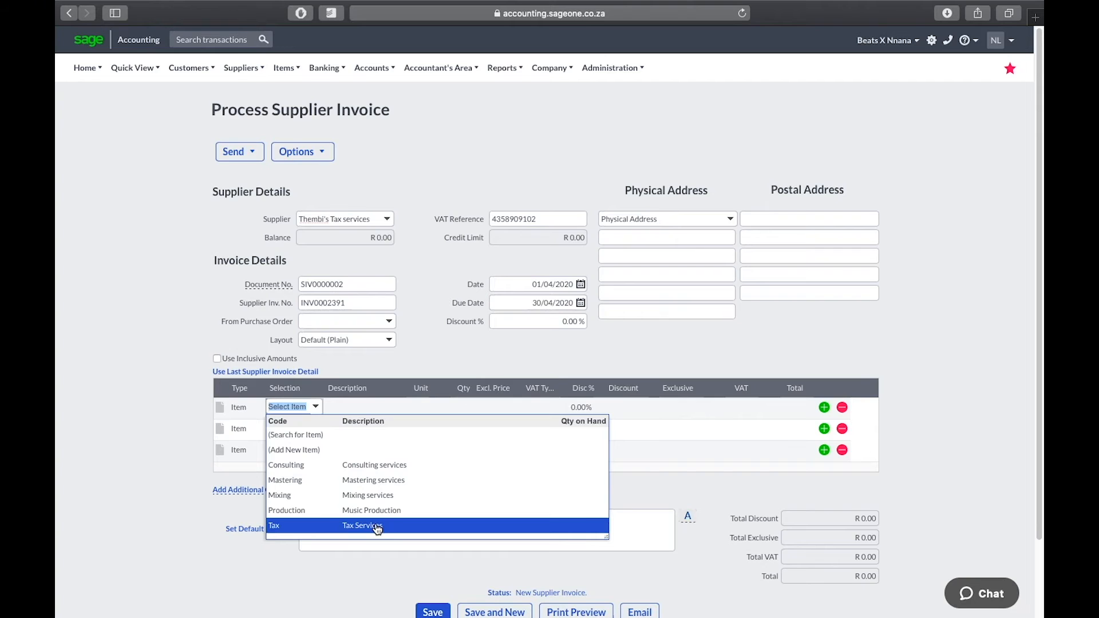
{"action": "left_click", "coordinate": [391, 453]}
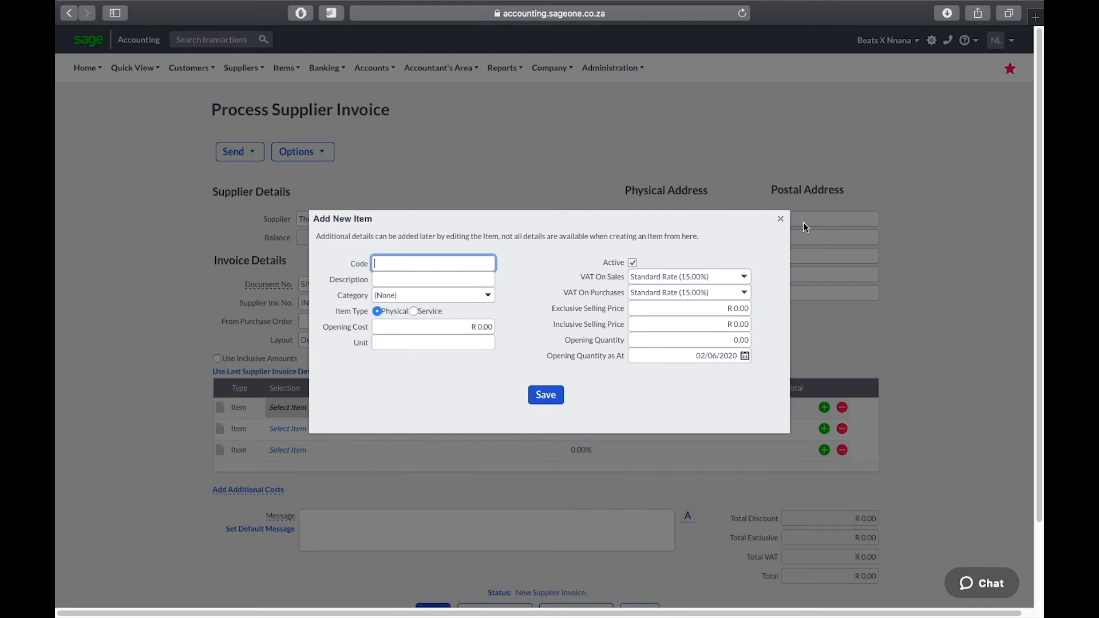
{"action": "left_click", "coordinate": [780, 219]}
{"action": "left_click", "coordinate": [257, 408]}
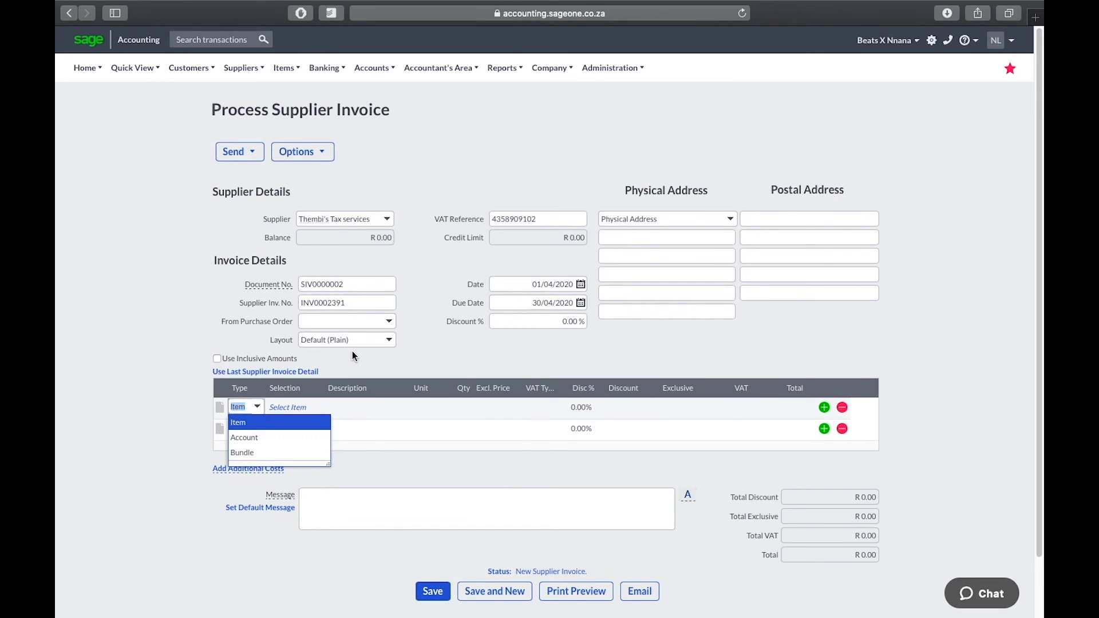
{"action": "key", "text": "Return"}
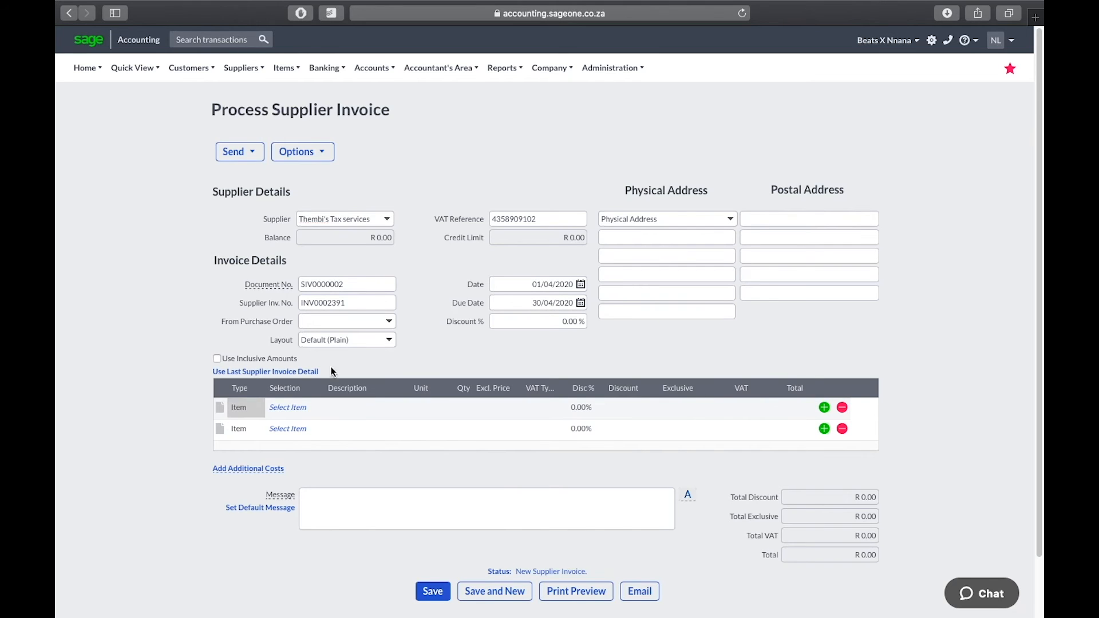
{"action": "left_click", "coordinate": [294, 407]}
{"action": "left_click", "coordinate": [315, 406]}
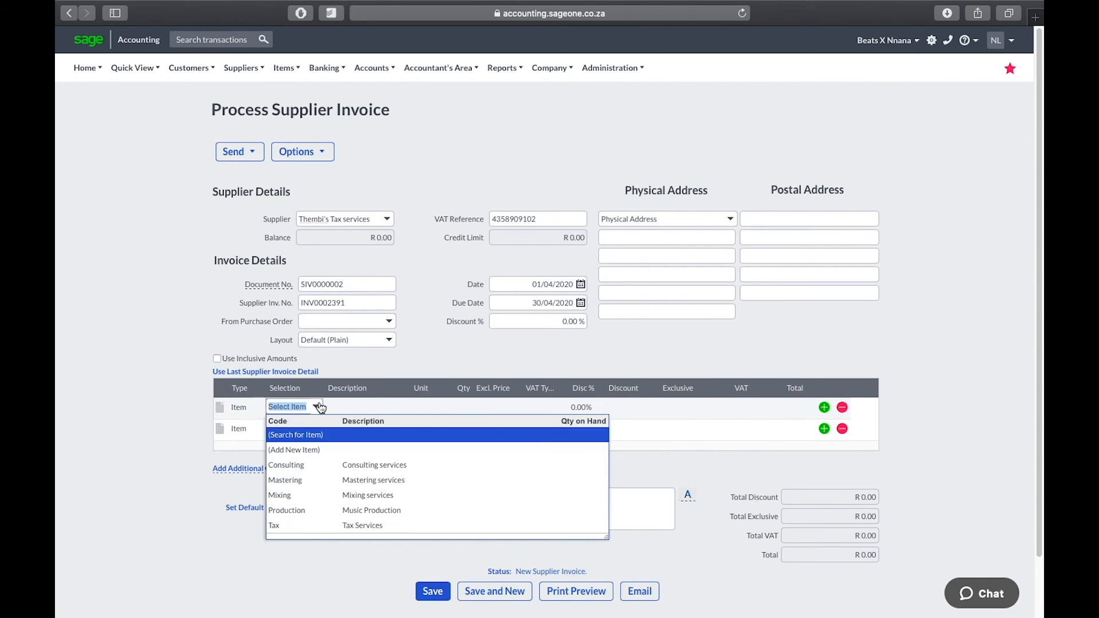
{"action": "left_click", "coordinate": [330, 526]}
{"action": "left_click", "coordinate": [364, 405]}
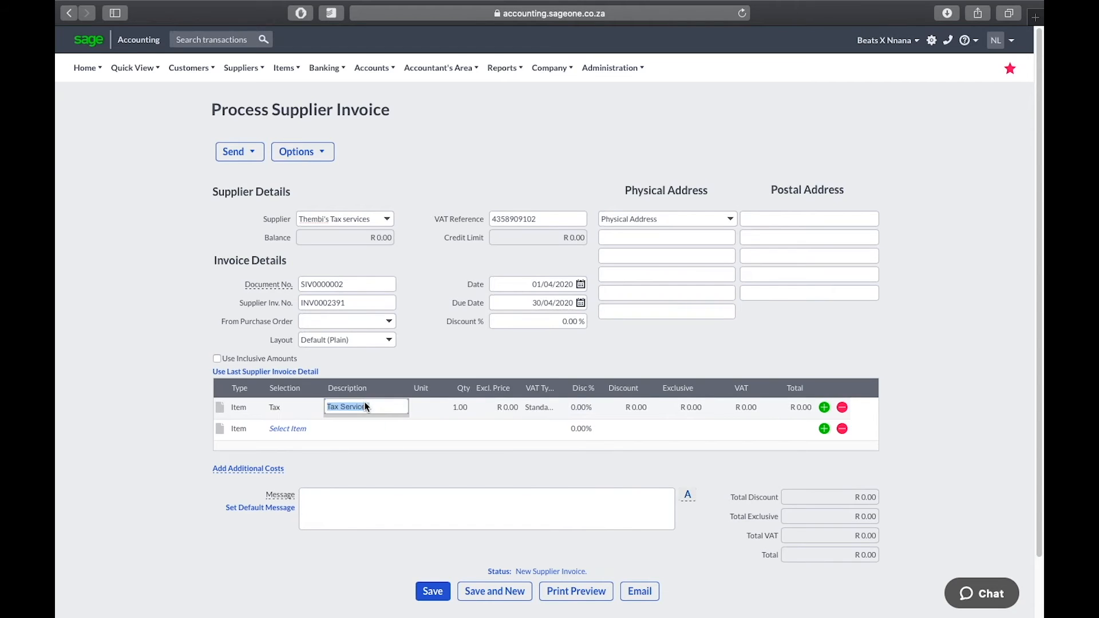
Append '- XVK Entertainment (Pty) Ltd' to the description and price the line at R 7,500 less 7%
{"action": "left_click", "coordinate": [379, 406]}
{"action": "type", "text": "- "}
{"action": "type", "text": "XVK"}
{"action": "type", "text": " Entertainmen"}
{"action": "type", "text": "t"}
{"action": "type", "text": " (Pty) Lt"}
{"action": "type", "text": "d"}
{"action": "left_click", "coordinate": [506, 408]}
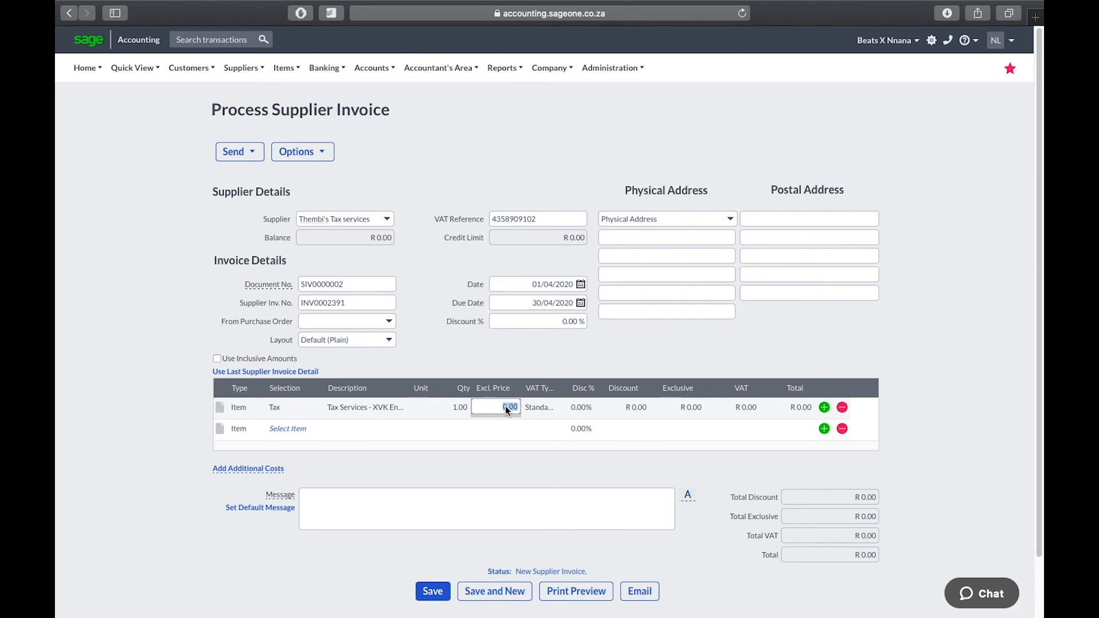
{"action": "type", "text": "7500"}
{"action": "key", "text": "Return"}
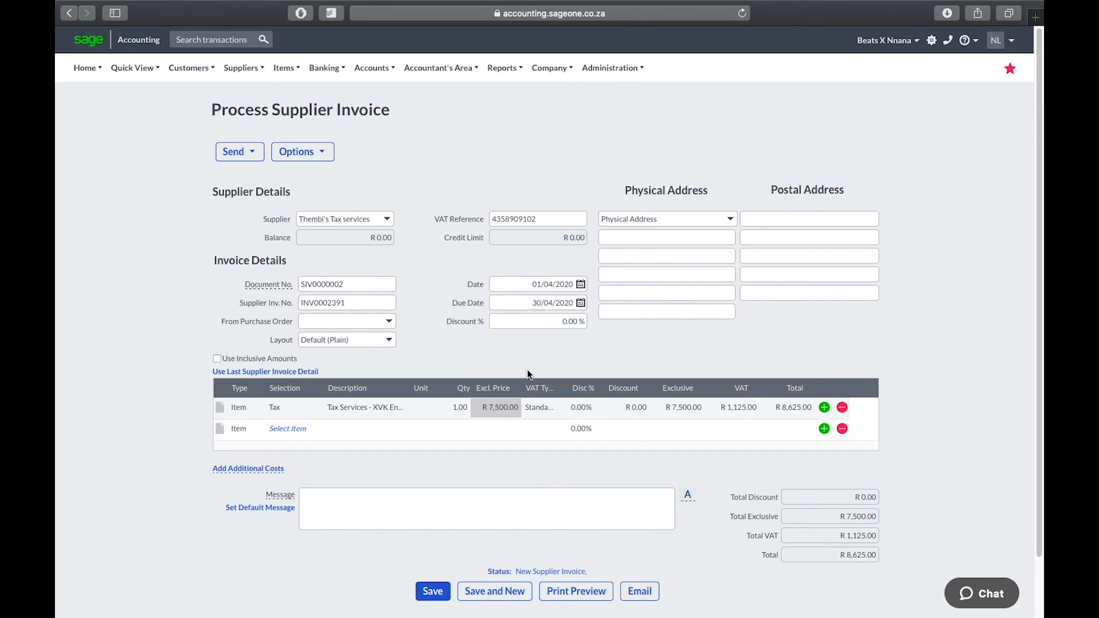
{"action": "left_click", "coordinate": [581, 408]}
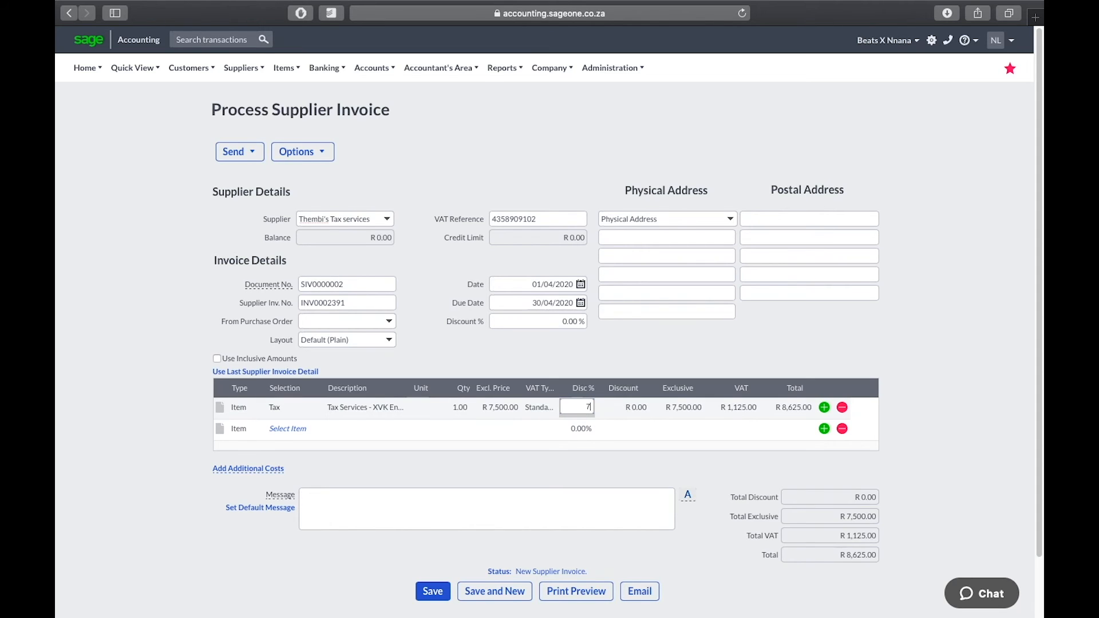
{"action": "key", "text": "Return"}
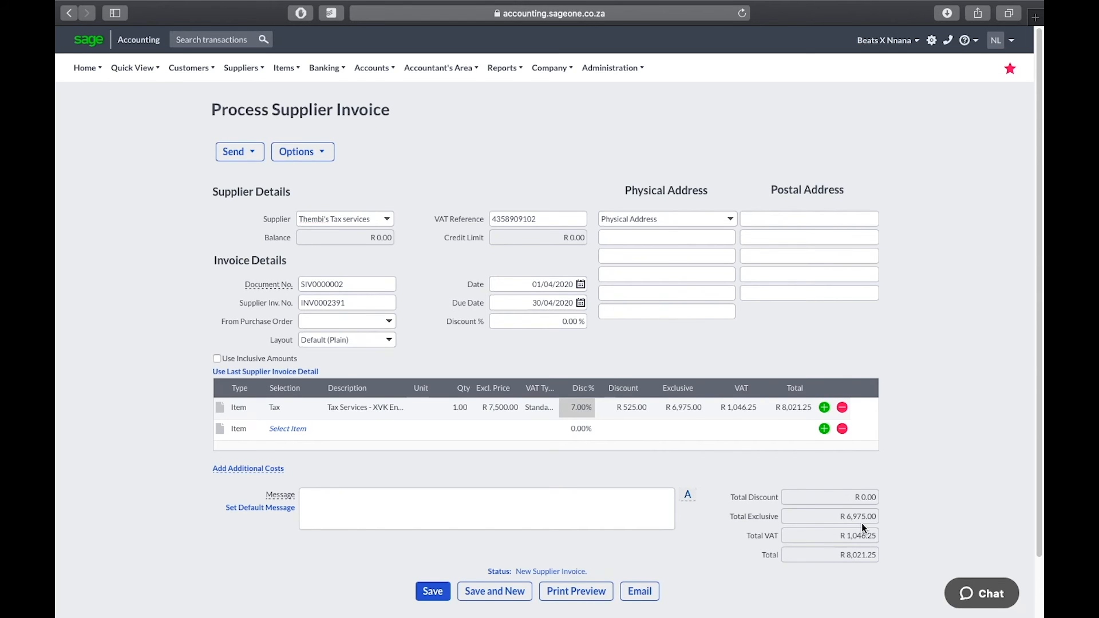
{"action": "scroll", "coordinate": [863, 527], "scroll_direction": "down", "scroll_amount": 1}
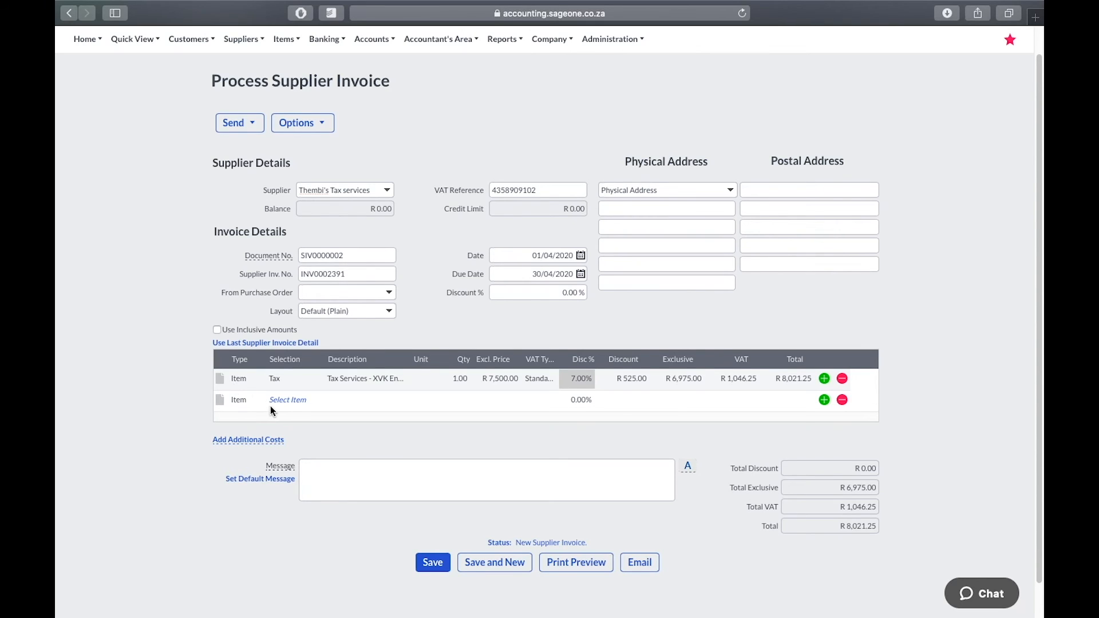
Switch the second line's type to Account and browse the ledger accounts without picking one
{"action": "left_click", "coordinate": [316, 407]}
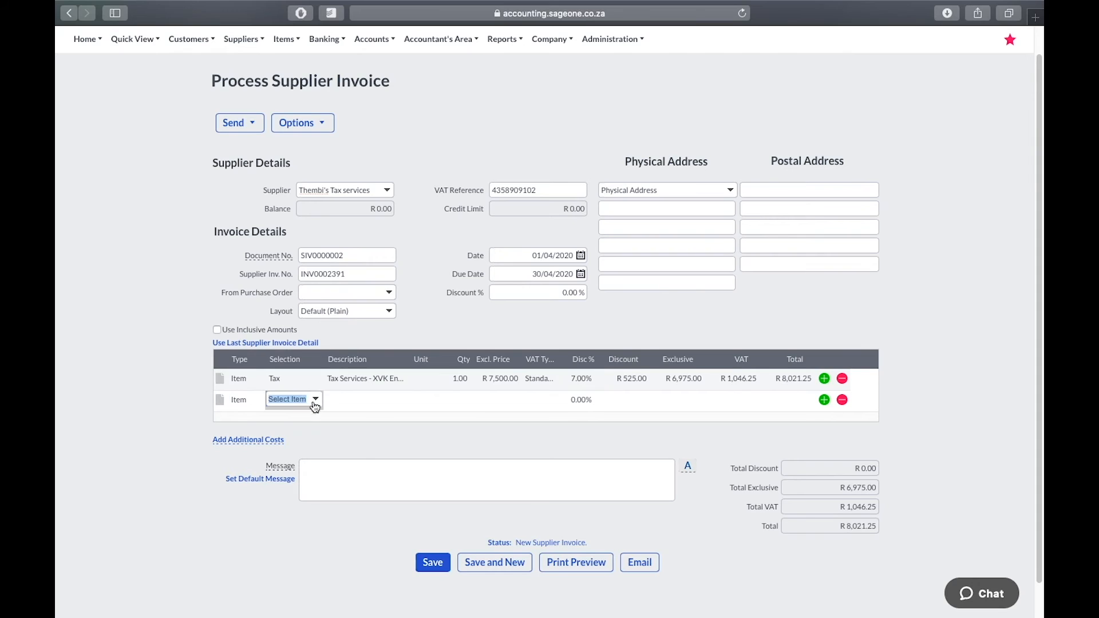
{"action": "left_click", "coordinate": [316, 403]}
{"action": "left_click", "coordinate": [243, 395]}
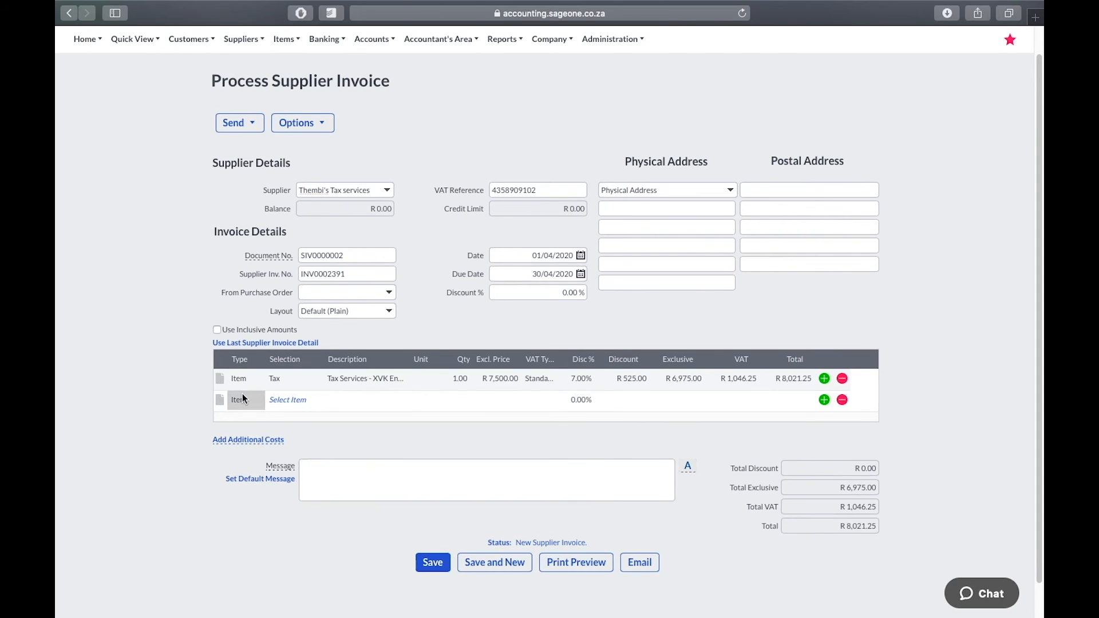
{"action": "left_click", "coordinate": [261, 399]}
{"action": "left_click", "coordinate": [266, 431]}
{"action": "left_click", "coordinate": [299, 403]}
{"action": "left_click", "coordinate": [315, 400]}
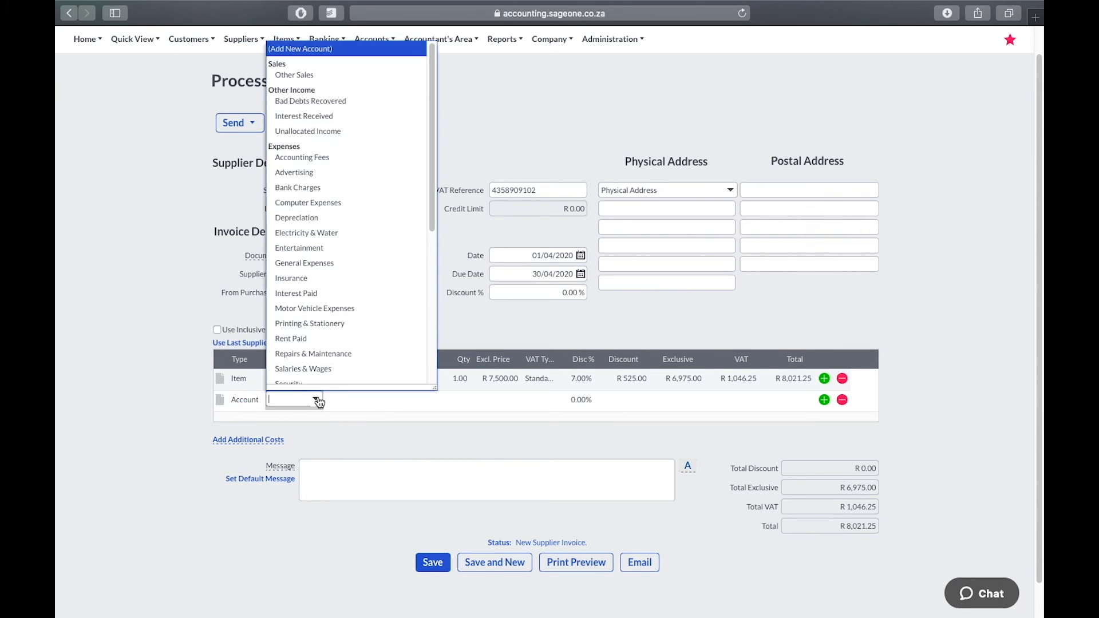
{"action": "scroll", "coordinate": [329, 183], "scroll_direction": "down", "scroll_amount": 3}
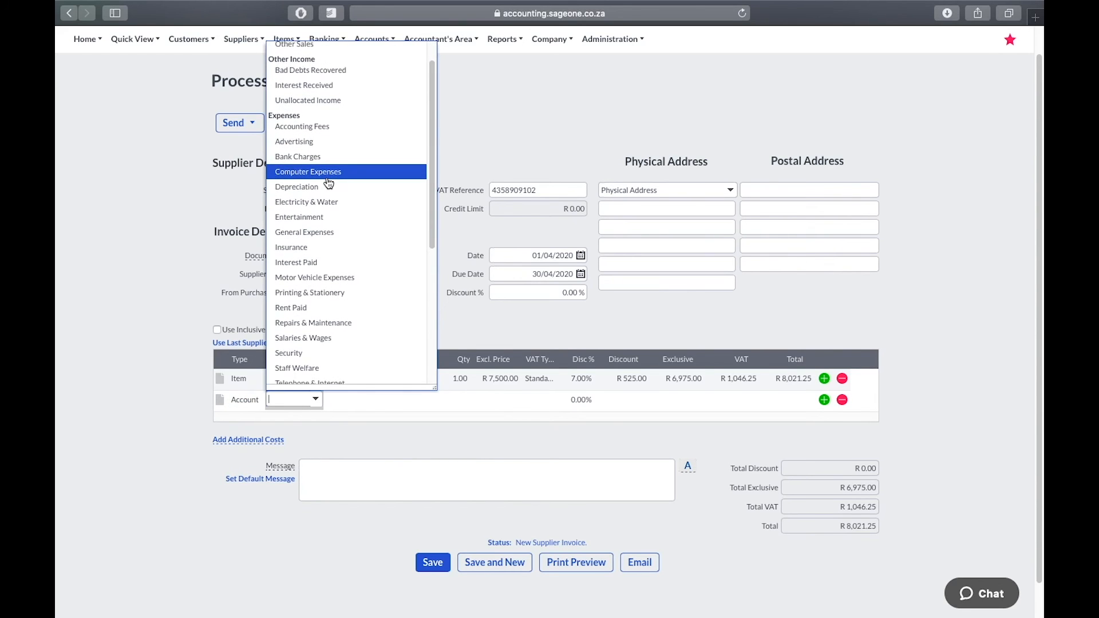
{"action": "scroll", "coordinate": [329, 182], "scroll_direction": "down", "scroll_amount": 1}
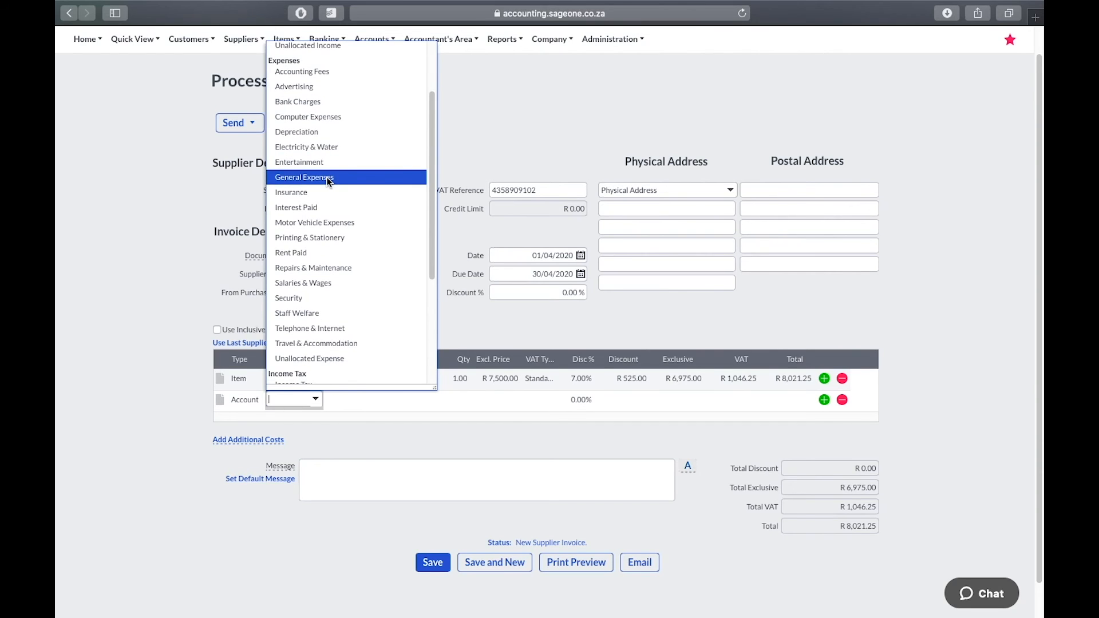
{"action": "scroll", "coordinate": [327, 179], "scroll_direction": "down", "scroll_amount": 2}
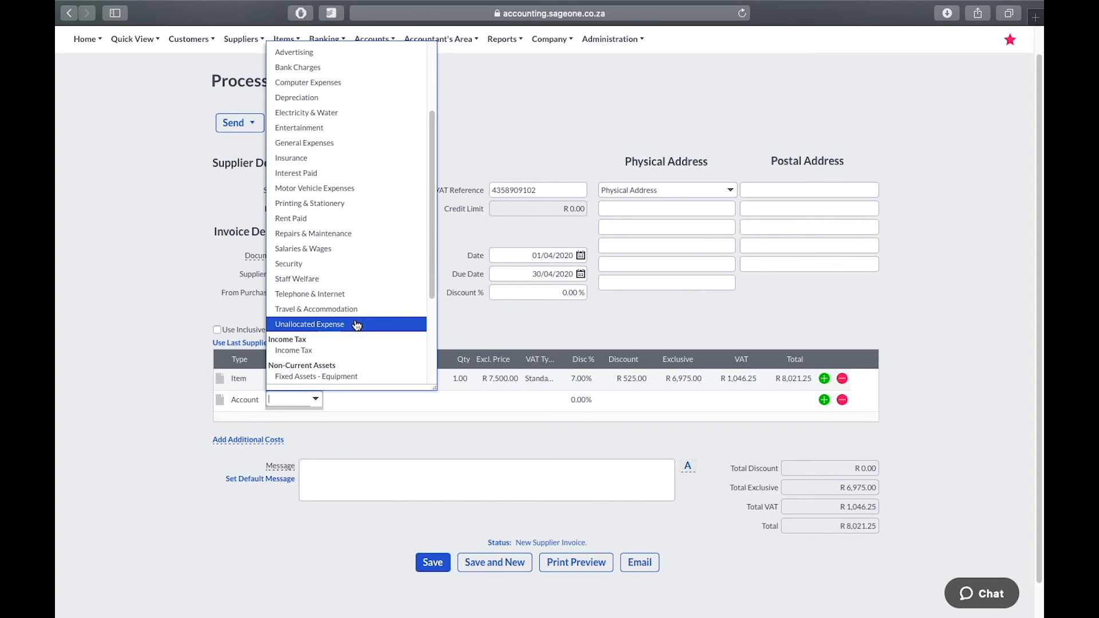
{"action": "left_click", "coordinate": [198, 284]}
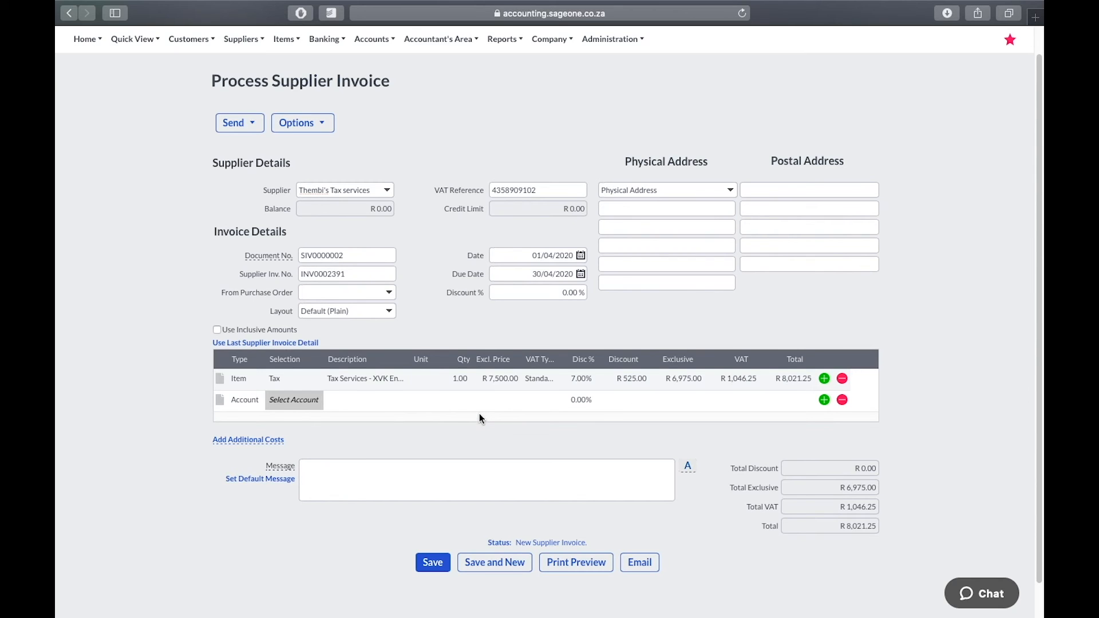
Save the tax services invoice with Save and New, then pick (Add New Supplier) on SIV0000003
{"action": "left_click", "coordinate": [485, 564]}
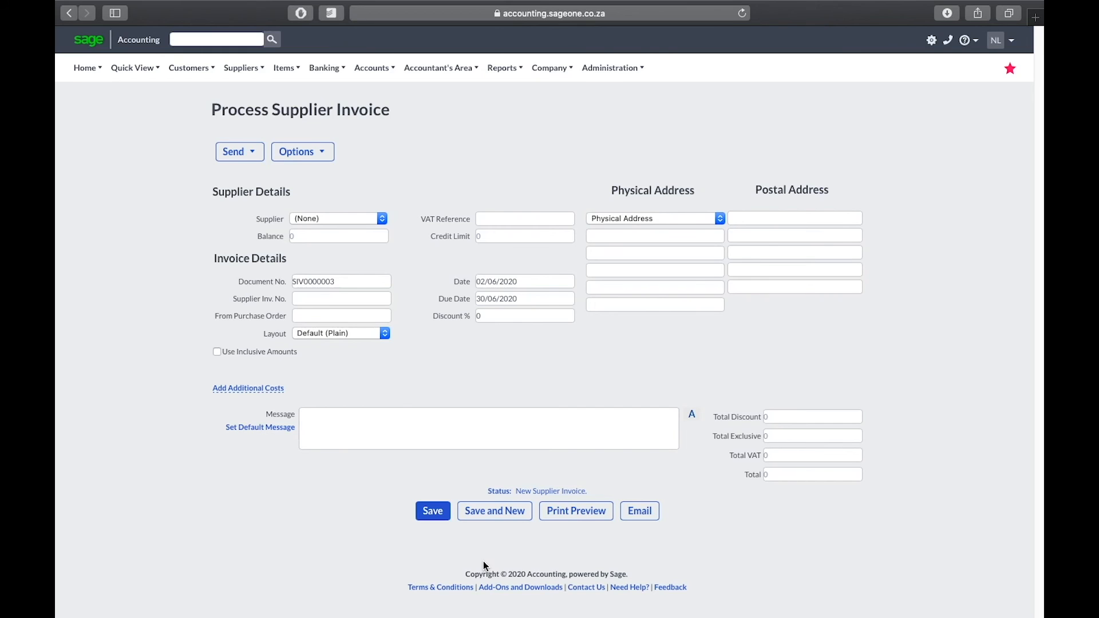
{"action": "left_click", "coordinate": [388, 220]}
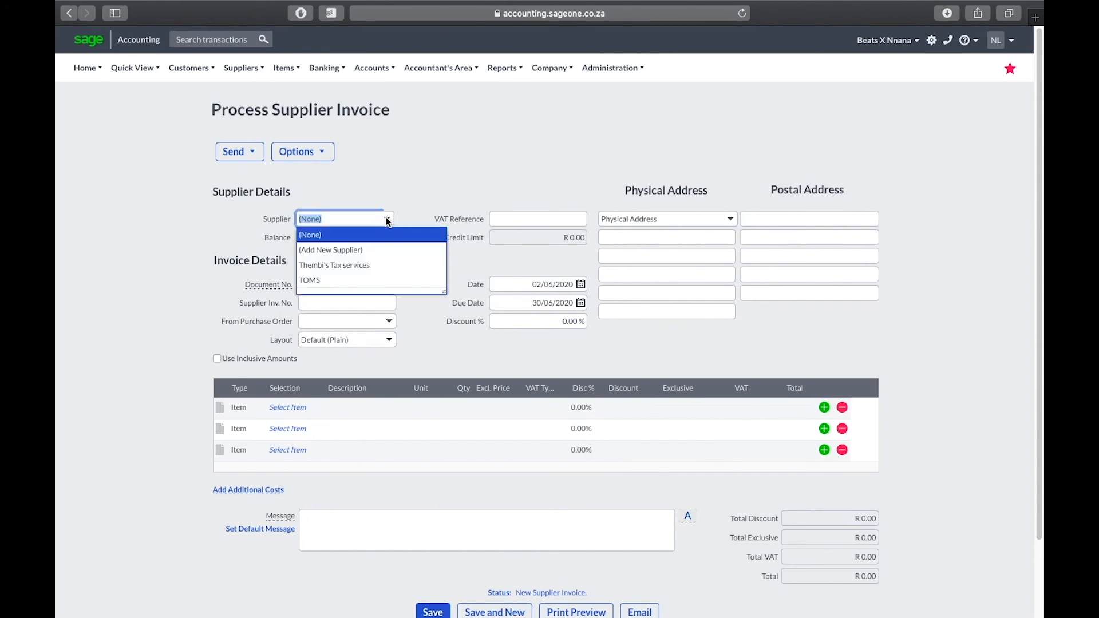
{"action": "left_click", "coordinate": [378, 251]}
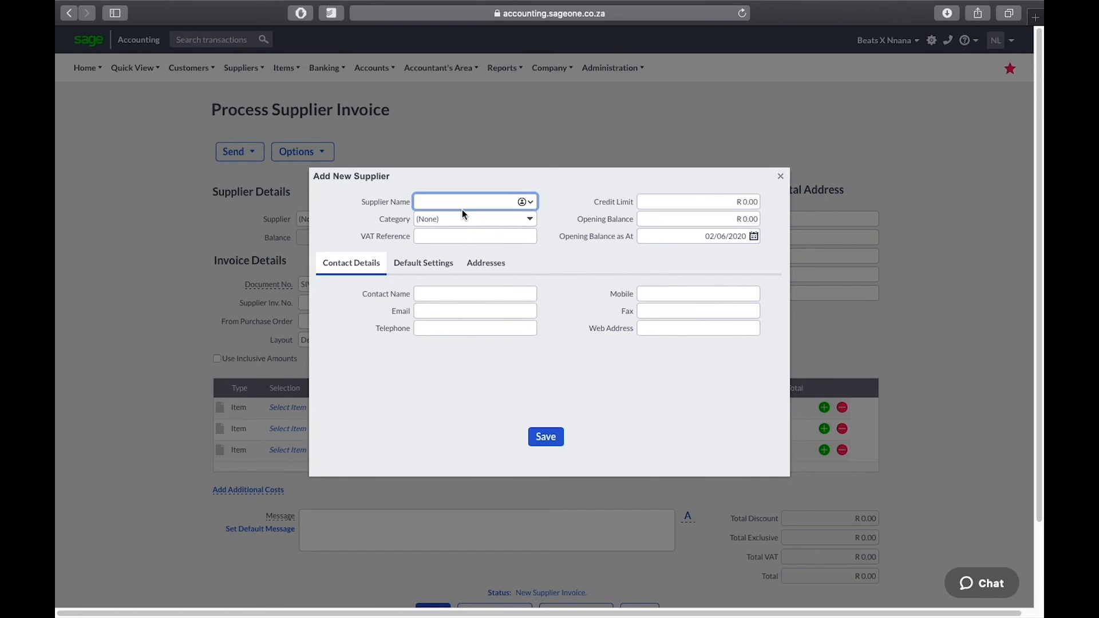
Enter the supplier name Silas Beats and file it under the Music category
{"action": "type", "text": "Silas Beats"}
{"action": "left_click", "coordinate": [532, 221]}
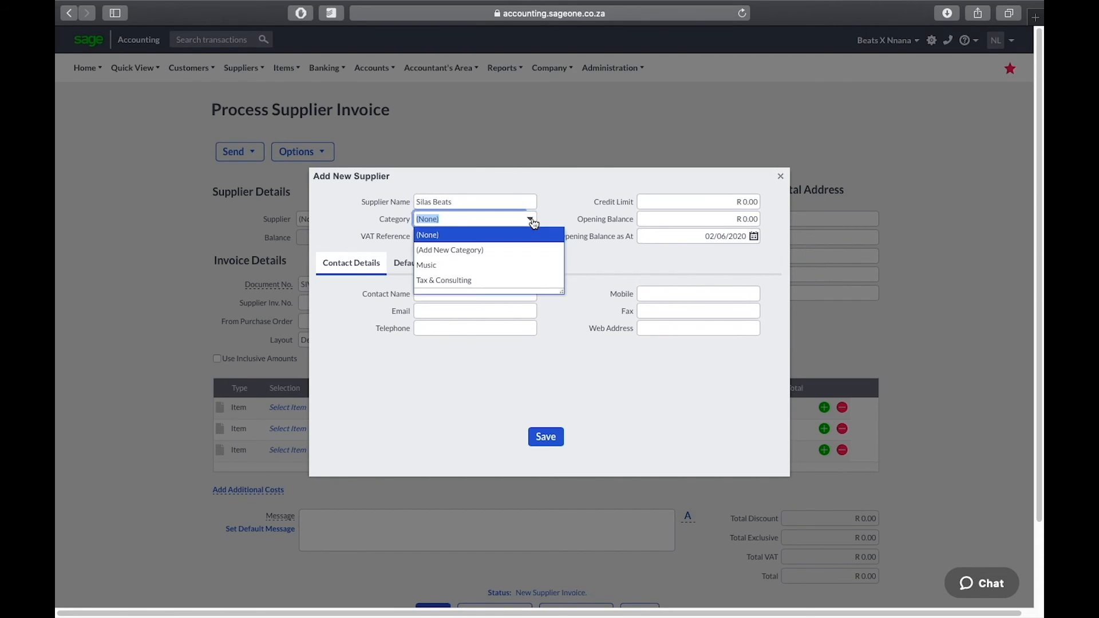
{"action": "left_click", "coordinate": [484, 266]}
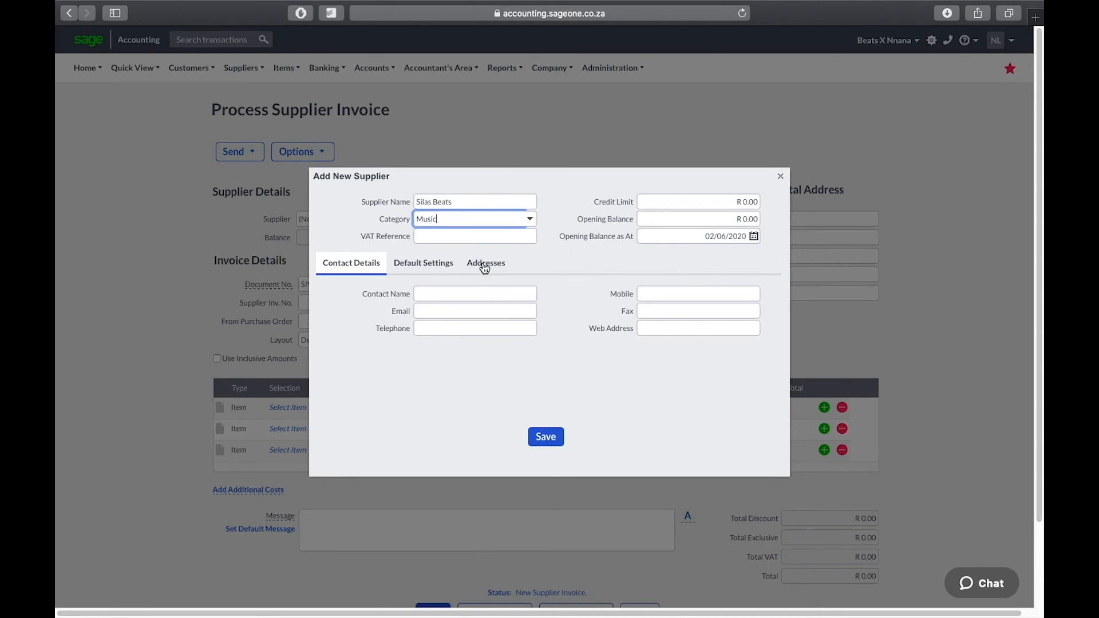
{"action": "left_click", "coordinate": [513, 236]}
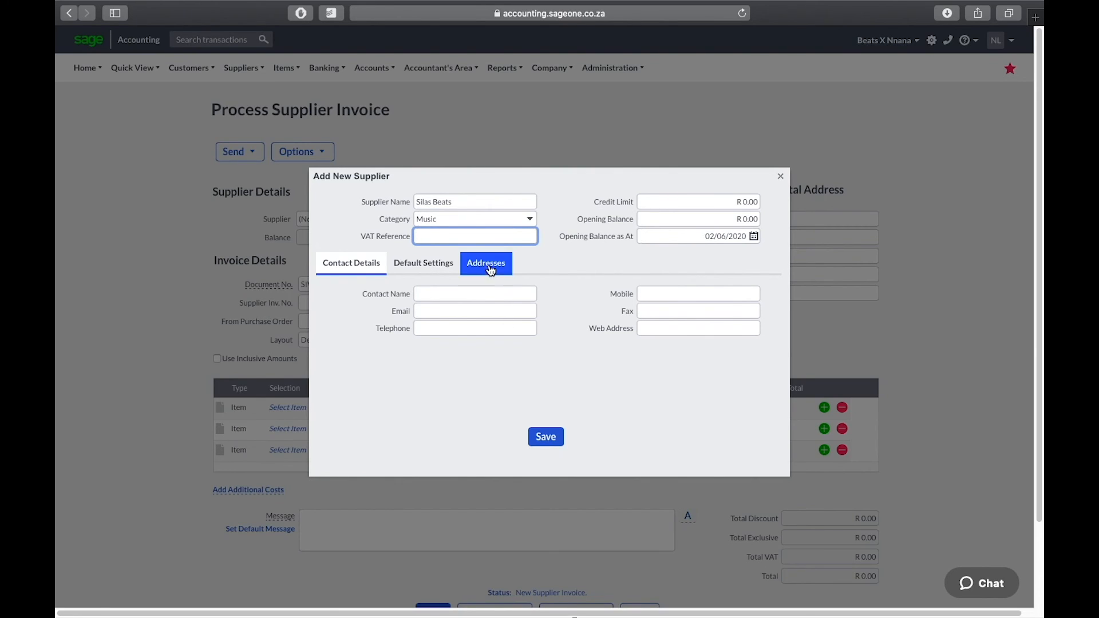
Set the opening balance date to 25/05/2016 and save the new supplier
{"action": "left_click", "coordinate": [754, 237]}
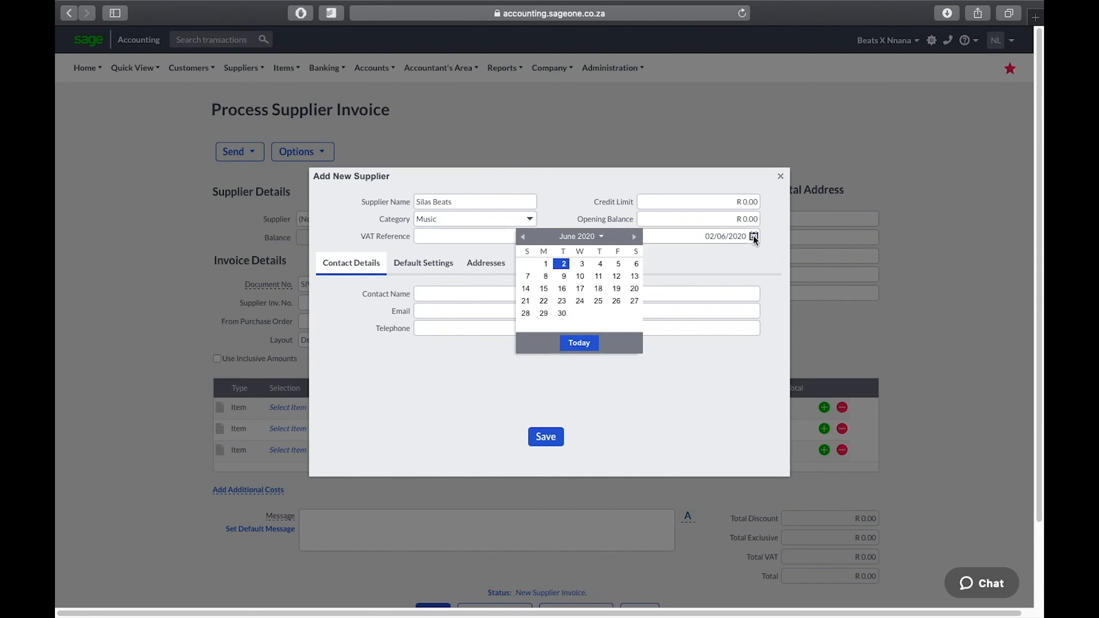
{"action": "left_click", "coordinate": [522, 237]}
{"action": "left_click", "coordinate": [522, 237]}
{"action": "left_click", "coordinate": [522, 237]}
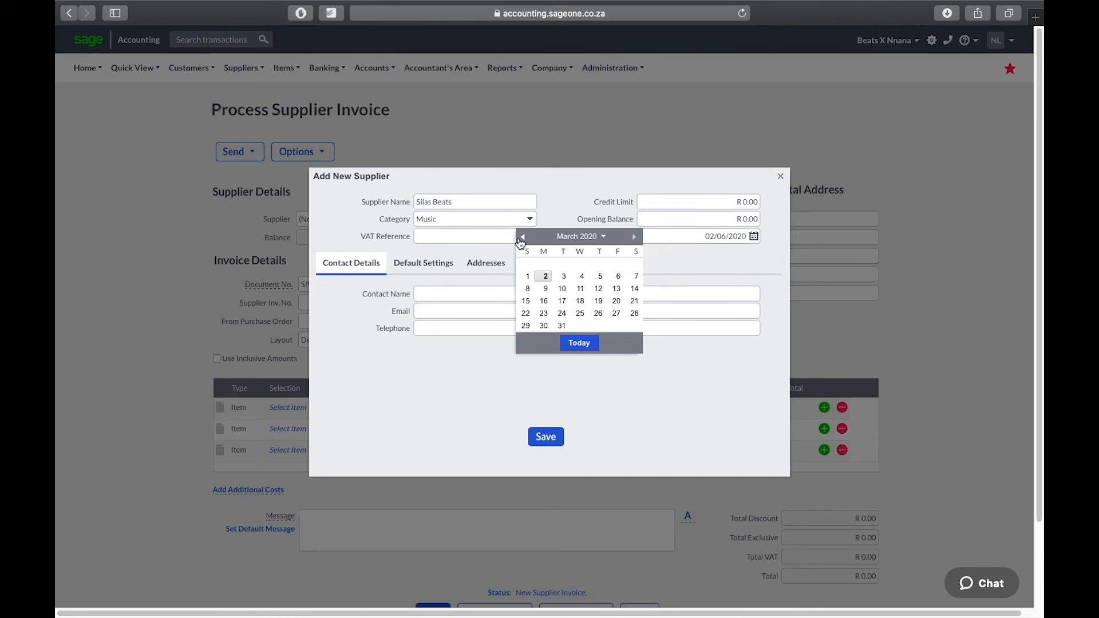
{"action": "left_click", "coordinate": [567, 238]}
{"action": "left_click", "coordinate": [596, 255]}
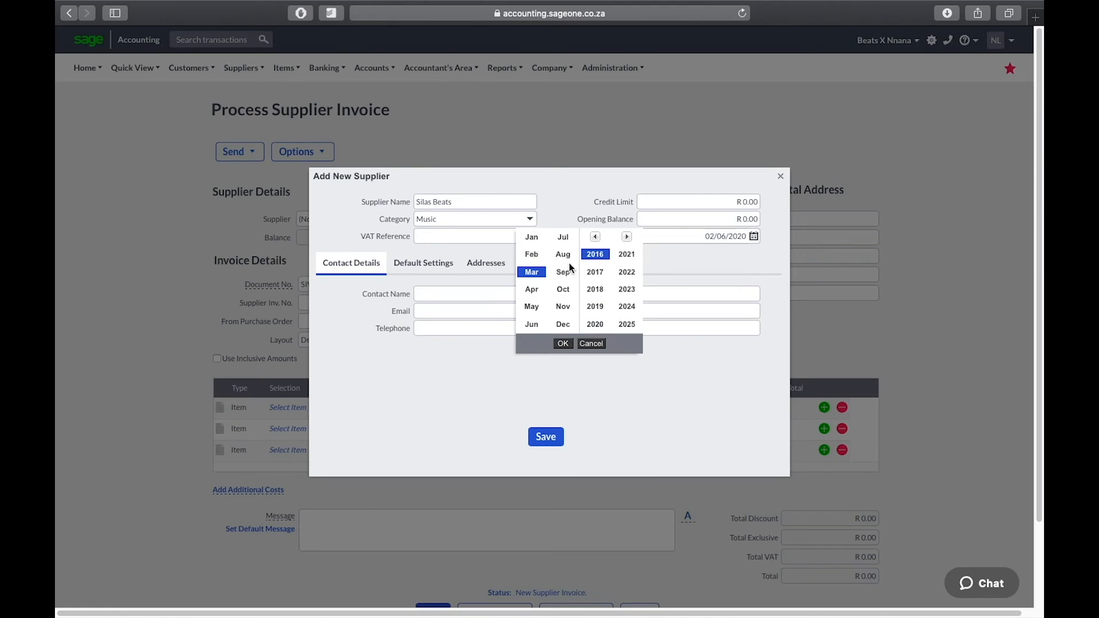
{"action": "left_click", "coordinate": [534, 311]}
{"action": "left_click", "coordinate": [563, 344]}
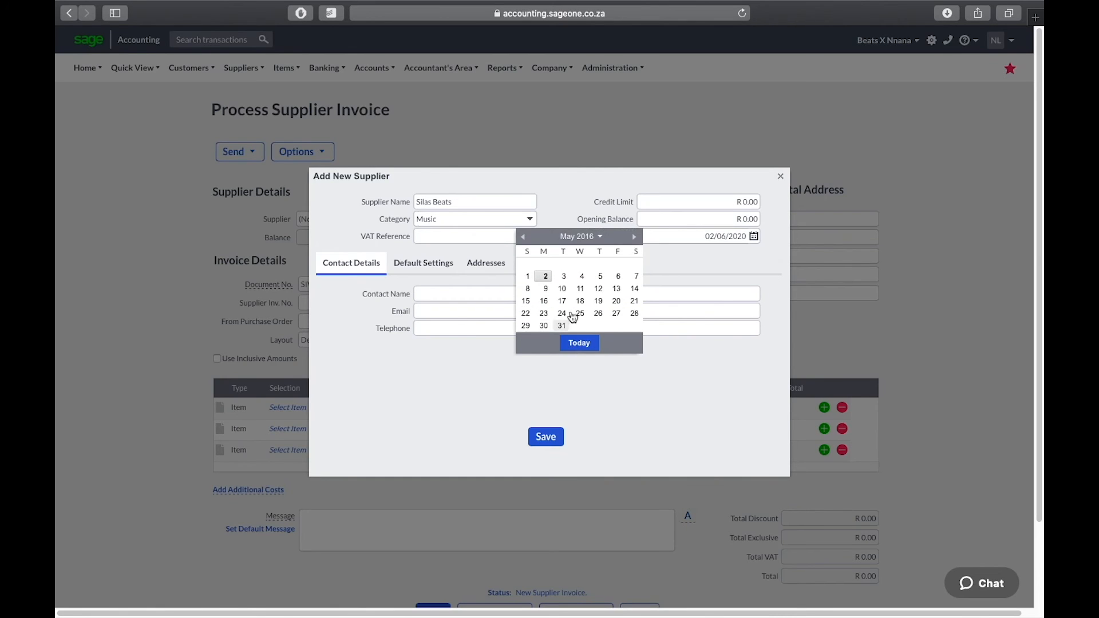
{"action": "left_click", "coordinate": [580, 315]}
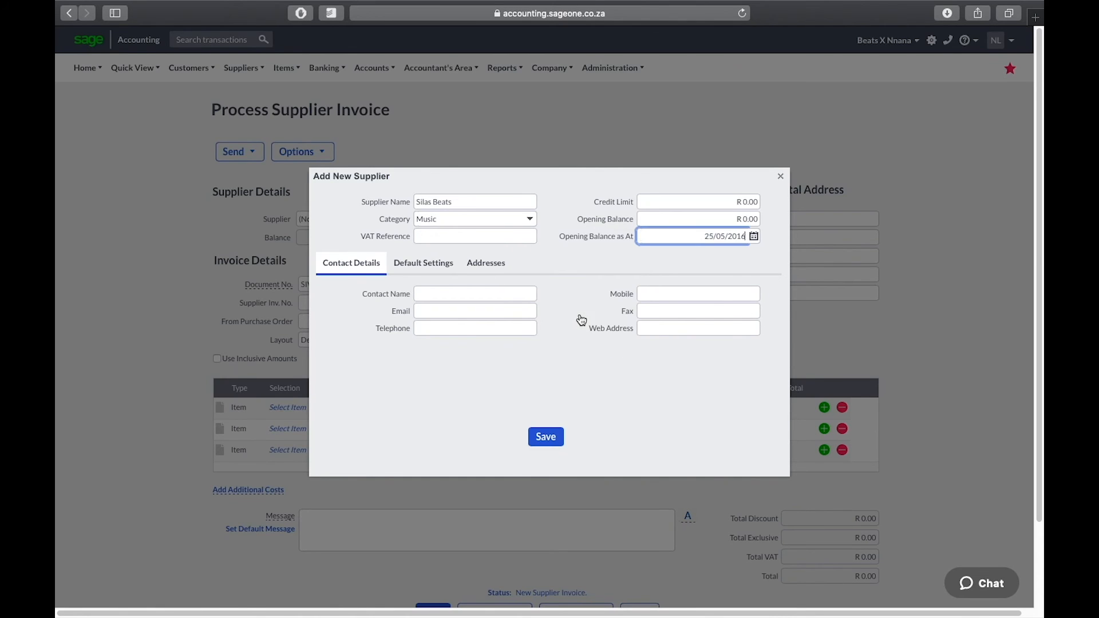
{"action": "left_click", "coordinate": [475, 297]}
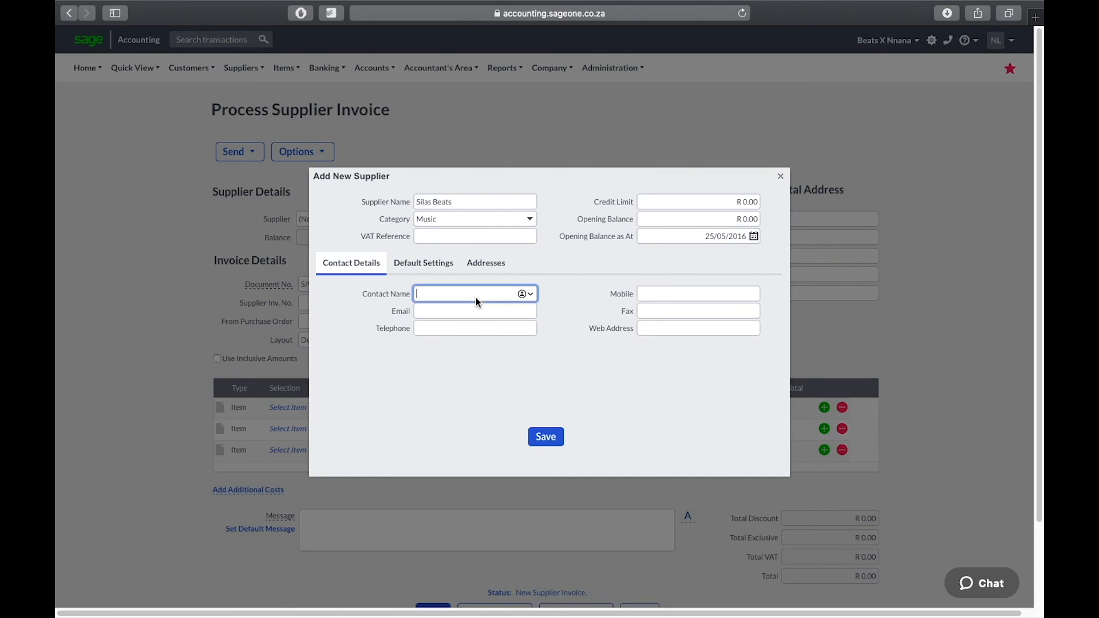
{"action": "left_click", "coordinate": [547, 437]}
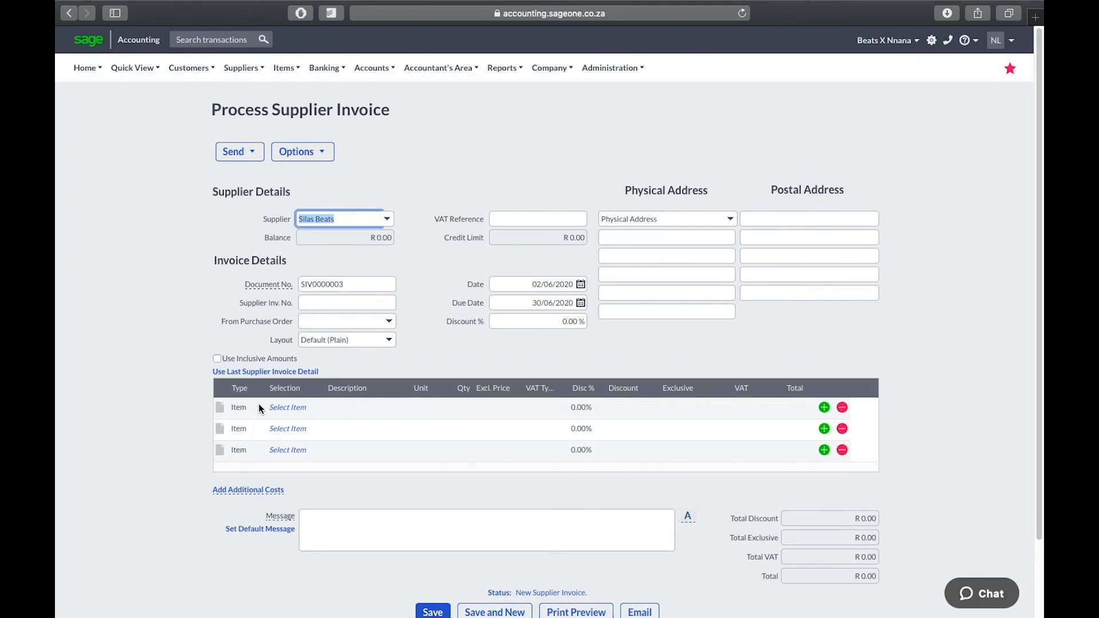
Make the first line a Mastering item and append '- XVK Entertainment' to its description
{"action": "left_click", "coordinate": [239, 407]}
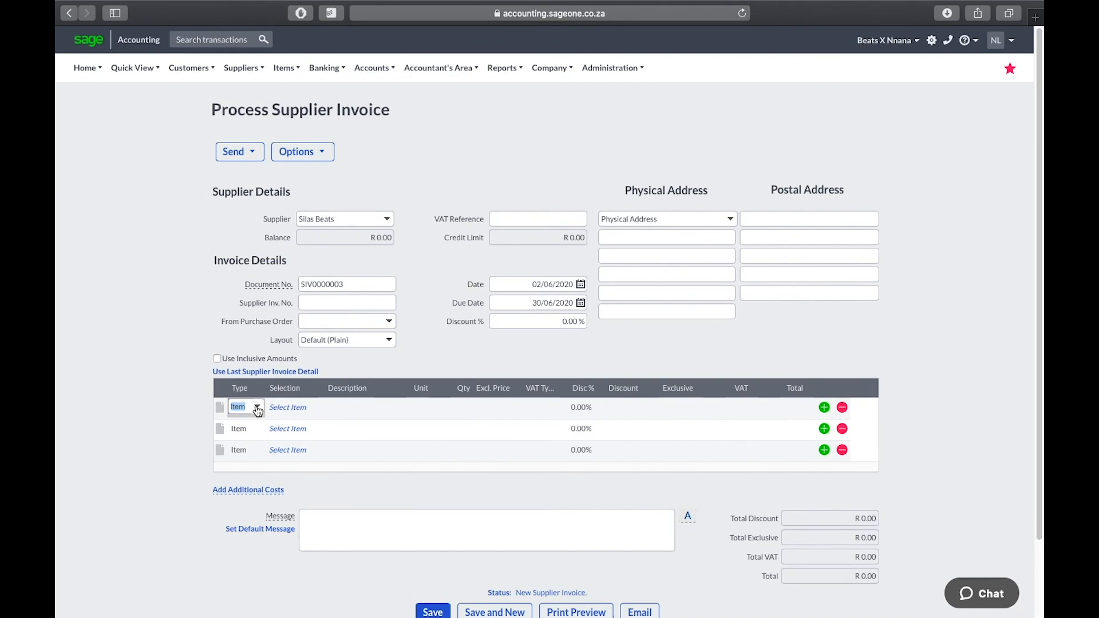
{"action": "left_click", "coordinate": [291, 407]}
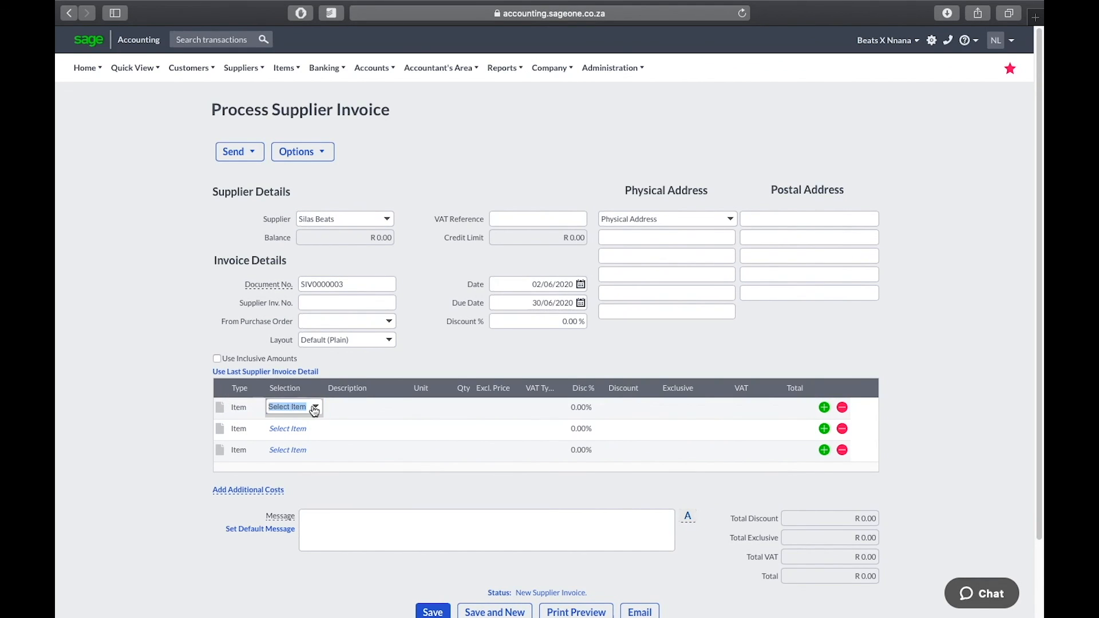
{"action": "left_click", "coordinate": [316, 408]}
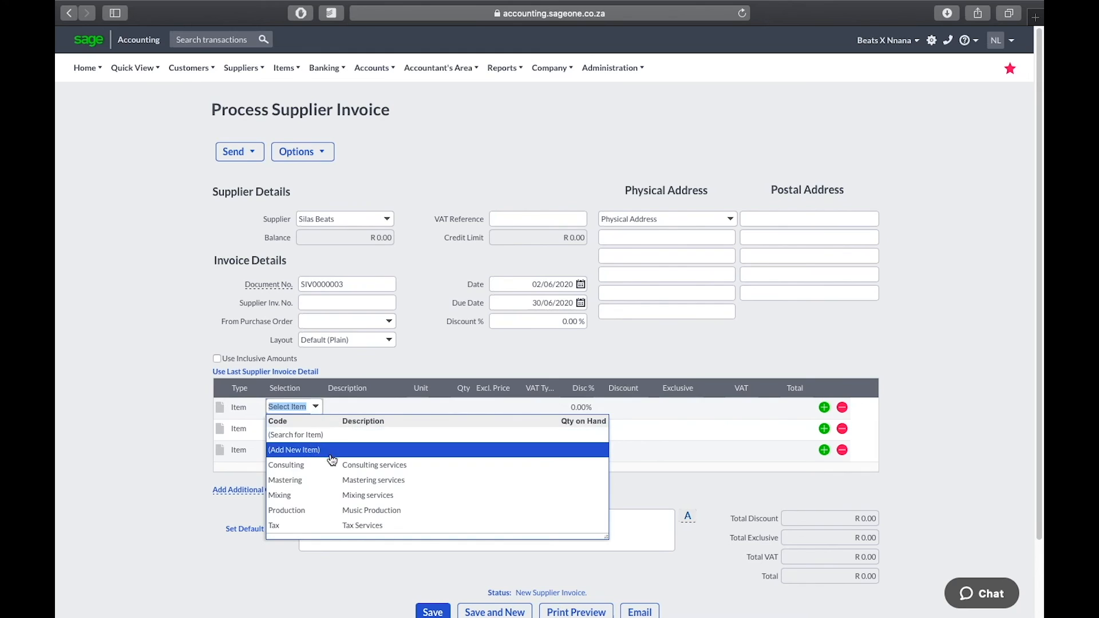
{"action": "left_click", "coordinate": [387, 482]}
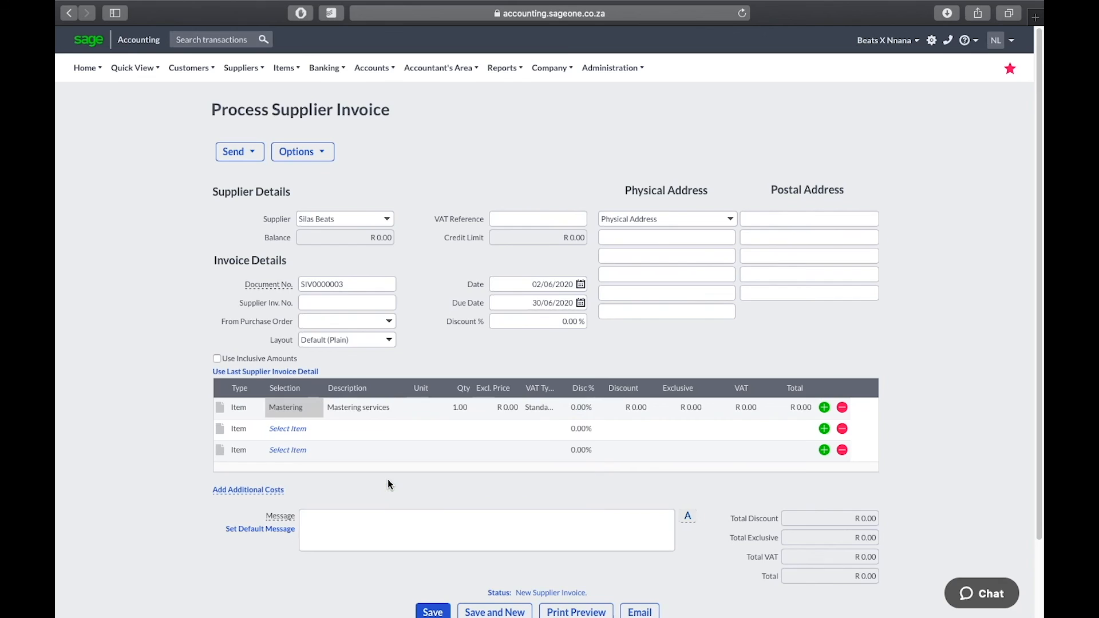
{"action": "left_click", "coordinate": [405, 408]}
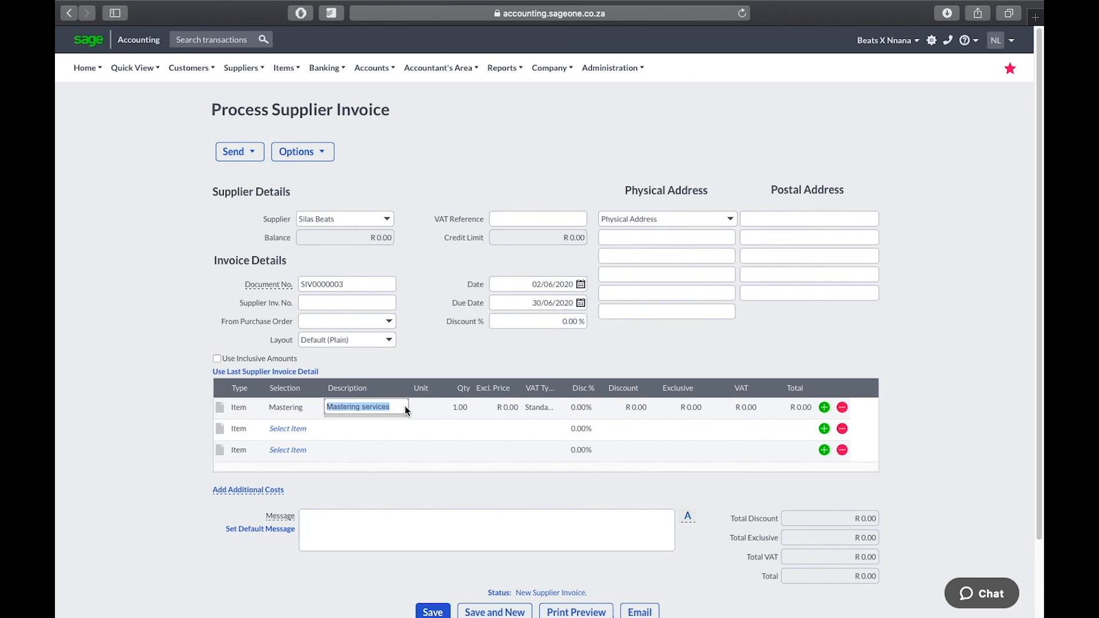
{"action": "key", "text": "Right"}
{"action": "type", "text": "-"}
{"action": "type", "text": " XVK Enter"}
{"action": "type", "text": "tainment"}
{"action": "key", "text": "Return"}
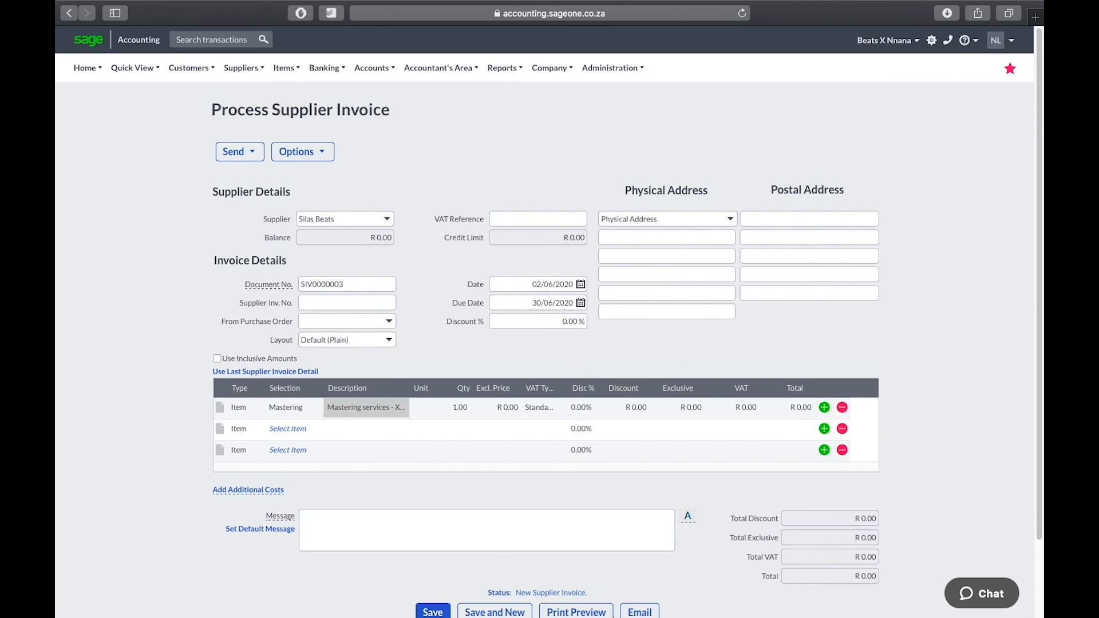
Give the Mastering line an excluding-VAT price of 350 with No VAT
{"action": "left_click", "coordinate": [510, 407]}
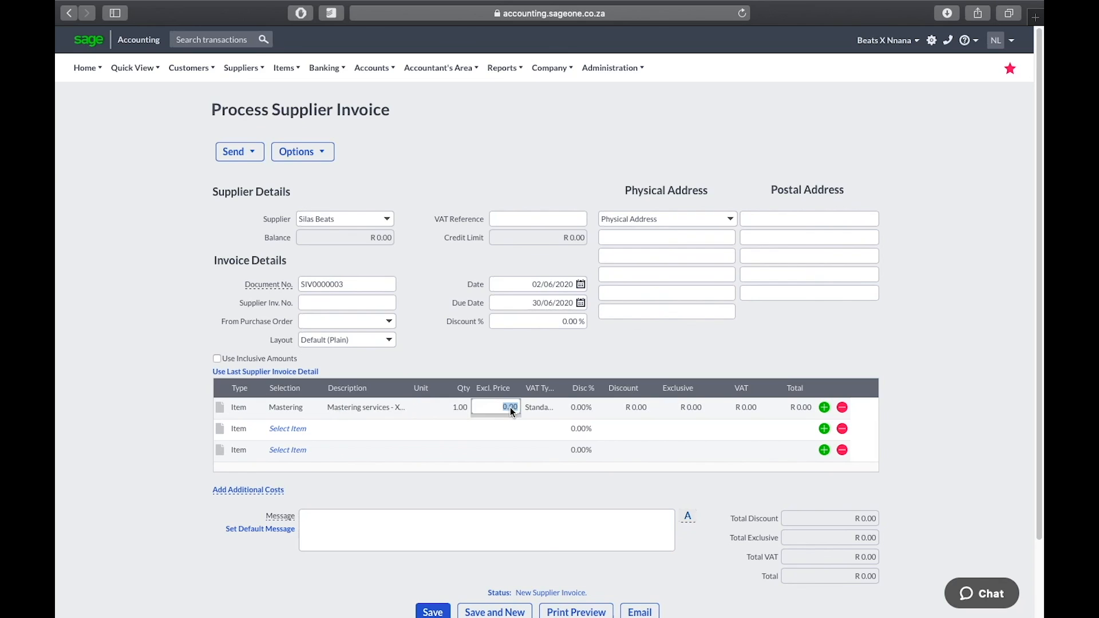
{"action": "type", "text": "350"}
{"action": "key", "text": "Return"}
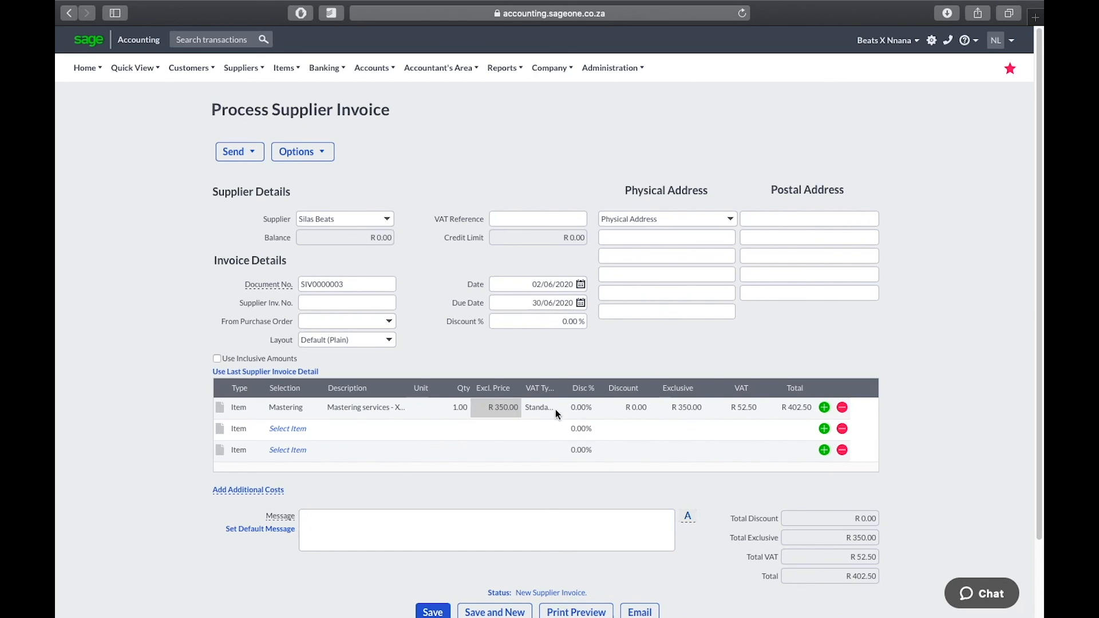
{"action": "left_click", "coordinate": [537, 408]}
{"action": "left_click", "coordinate": [538, 407]}
{"action": "left_click", "coordinate": [538, 422]}
{"action": "left_click", "coordinate": [632, 408]}
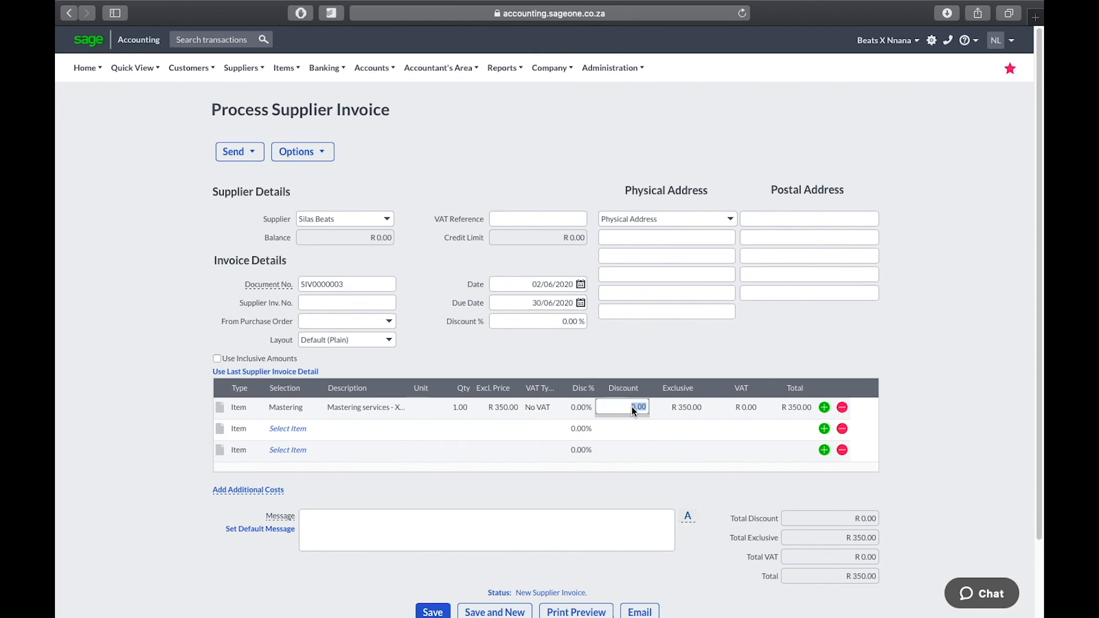
{"action": "left_click", "coordinate": [461, 519]}
{"action": "scroll", "coordinate": [462, 519], "scroll_direction": "down", "scroll_amount": 3}
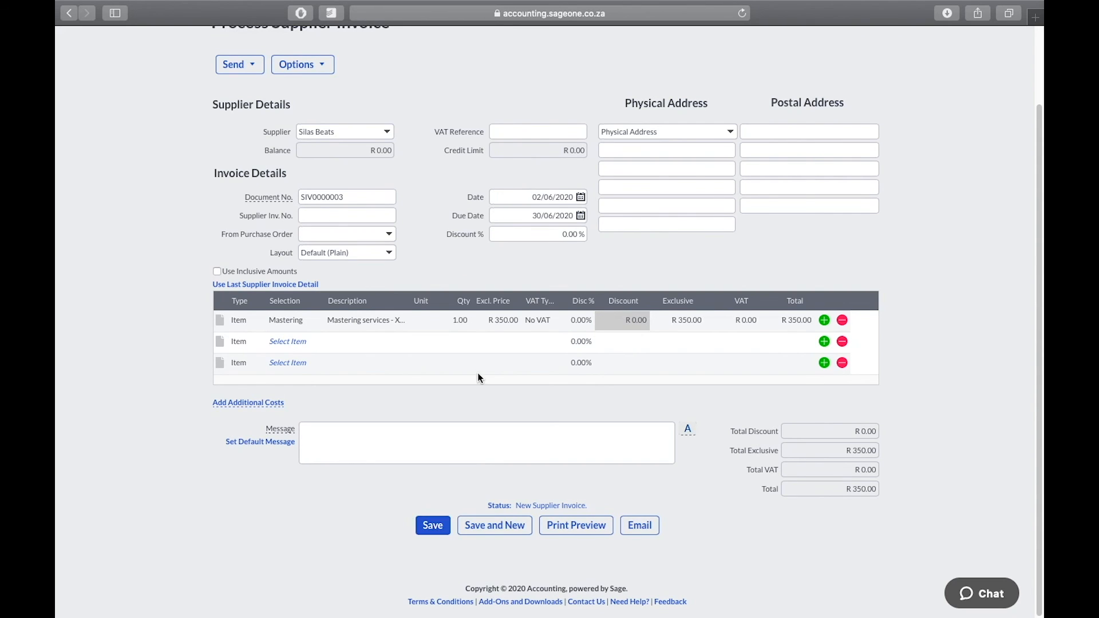
Date invoice SIV0000003 25/05/2020, then save it and start a new invoice
{"action": "left_click", "coordinate": [580, 197]}
{"action": "left_click", "coordinate": [498, 215]}
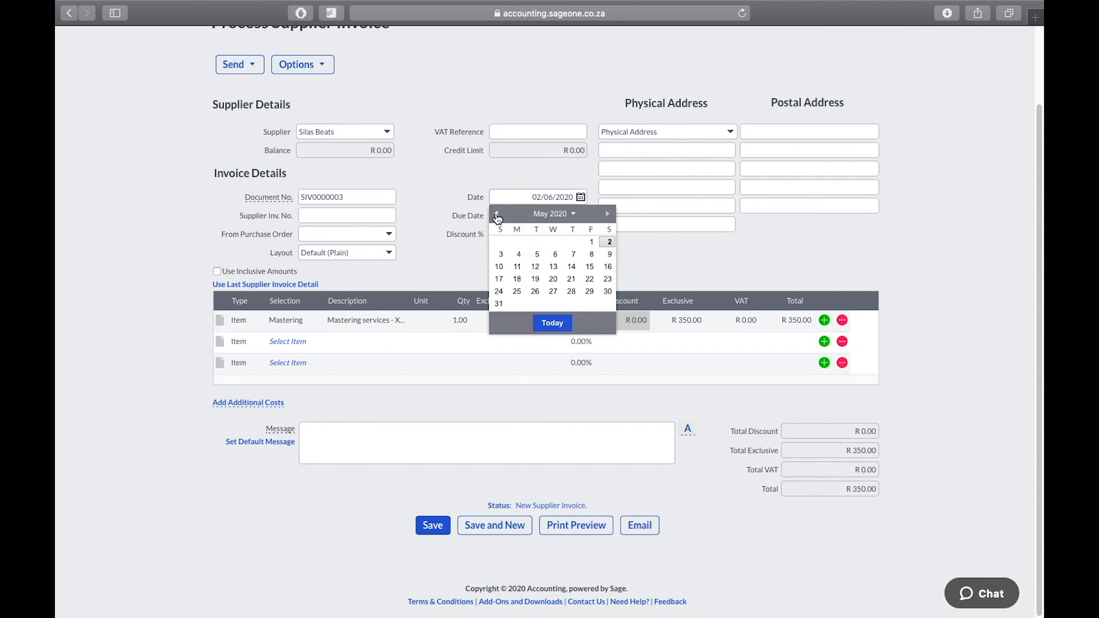
{"action": "left_click", "coordinate": [517, 292]}
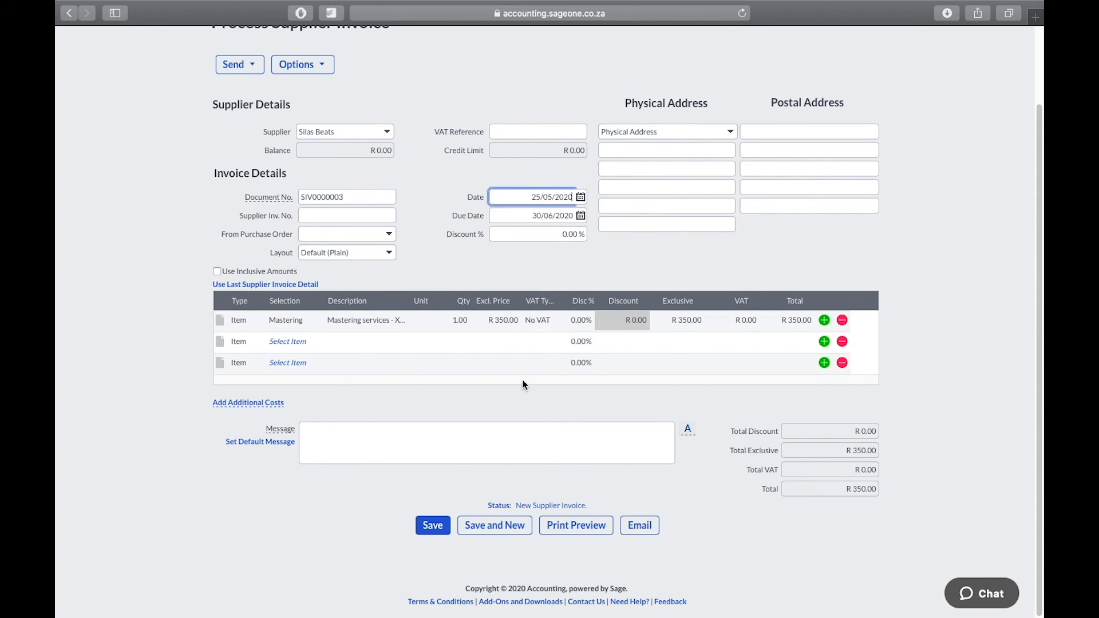
{"action": "left_click", "coordinate": [461, 455]}
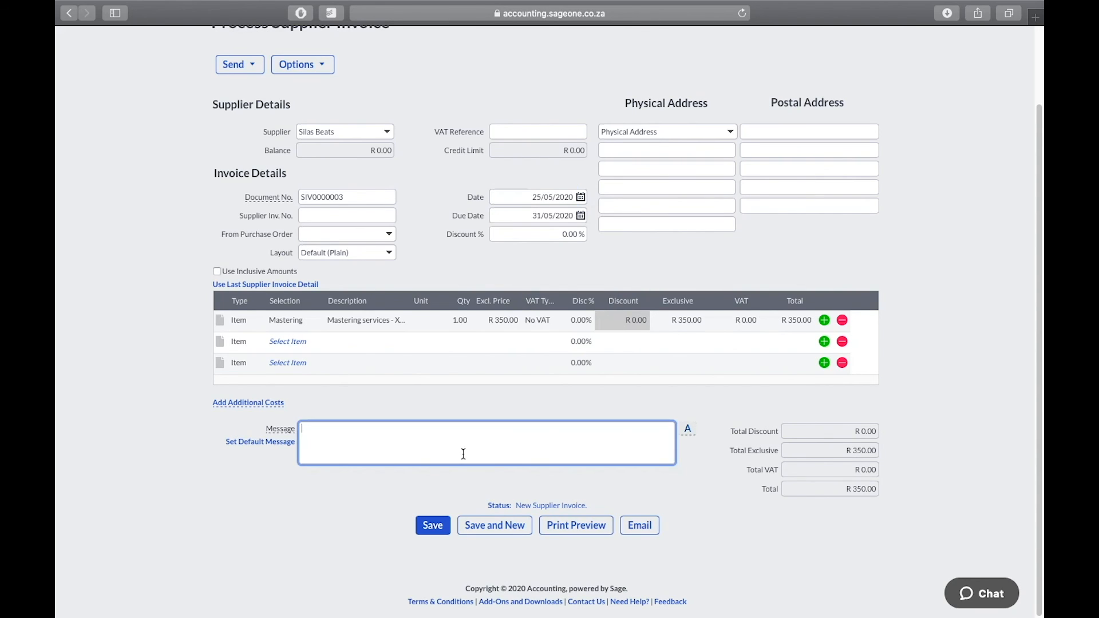
{"action": "left_click", "coordinate": [494, 527]}
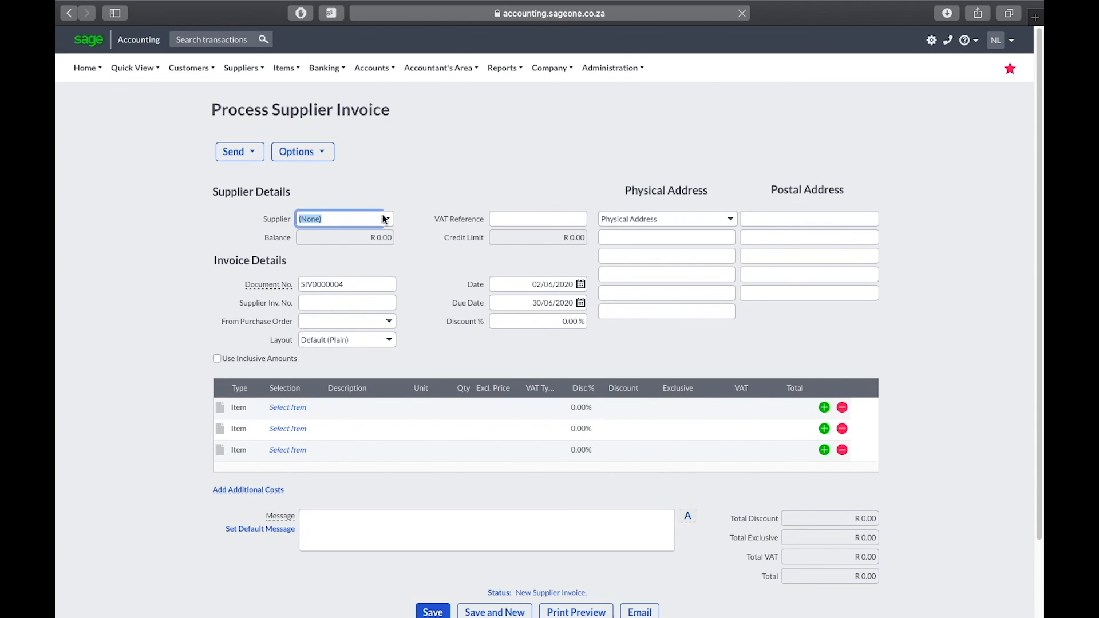
Select TOMS as the supplier, enter the supplier's invoice number, and keep the date 02/06/2020
{"action": "left_click", "coordinate": [383, 216]}
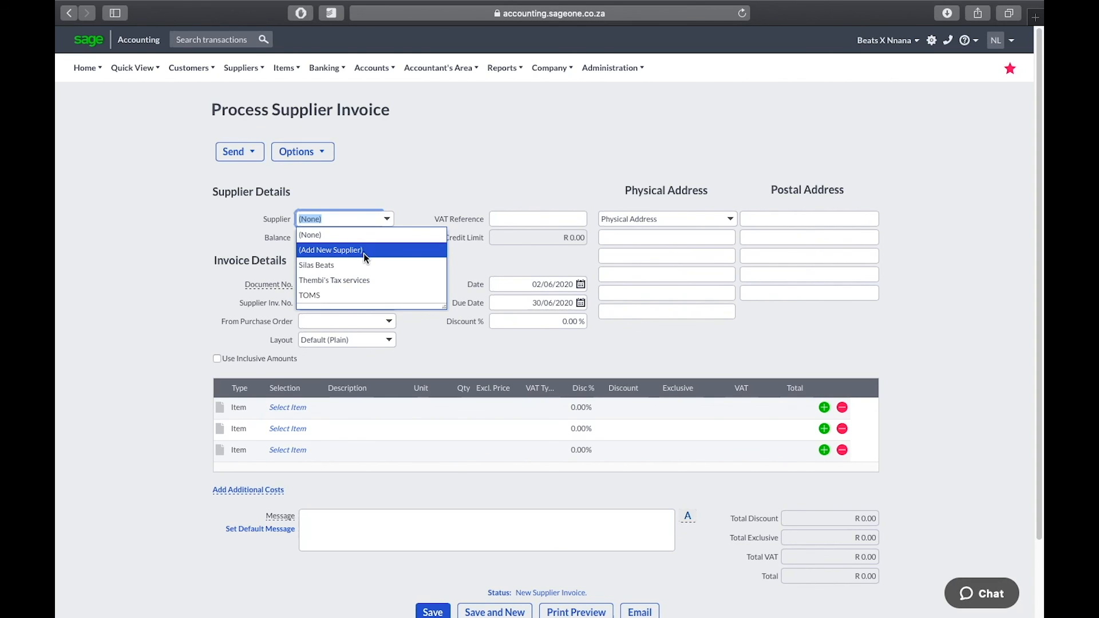
{"action": "left_click", "coordinate": [365, 295]}
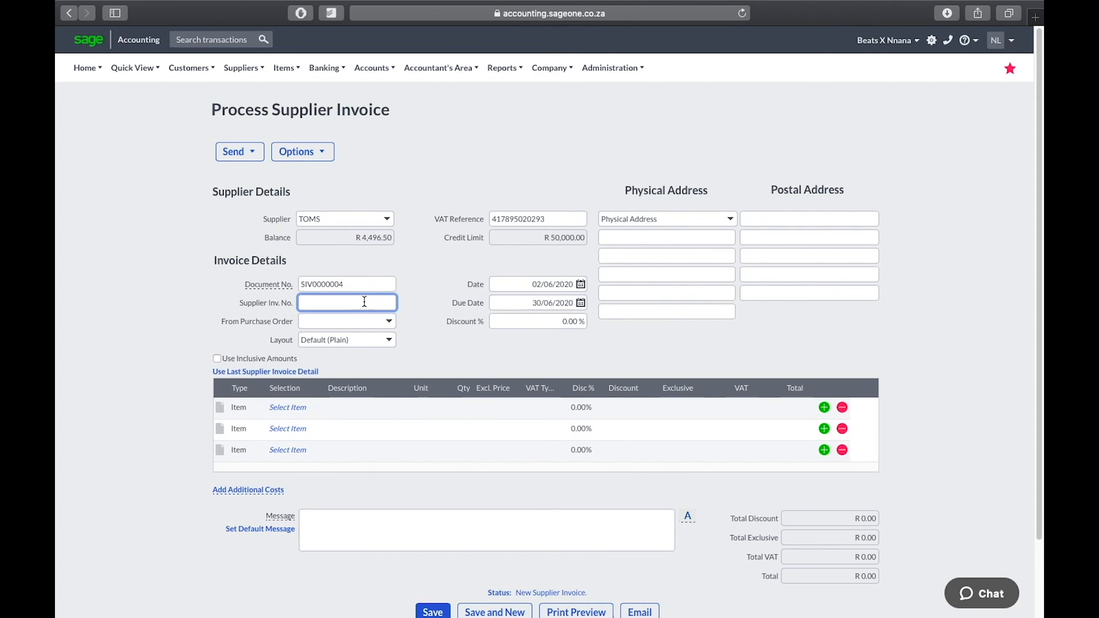
{"action": "type", "text": "INV0029389"}
{"action": "left_click", "coordinate": [580, 284]}
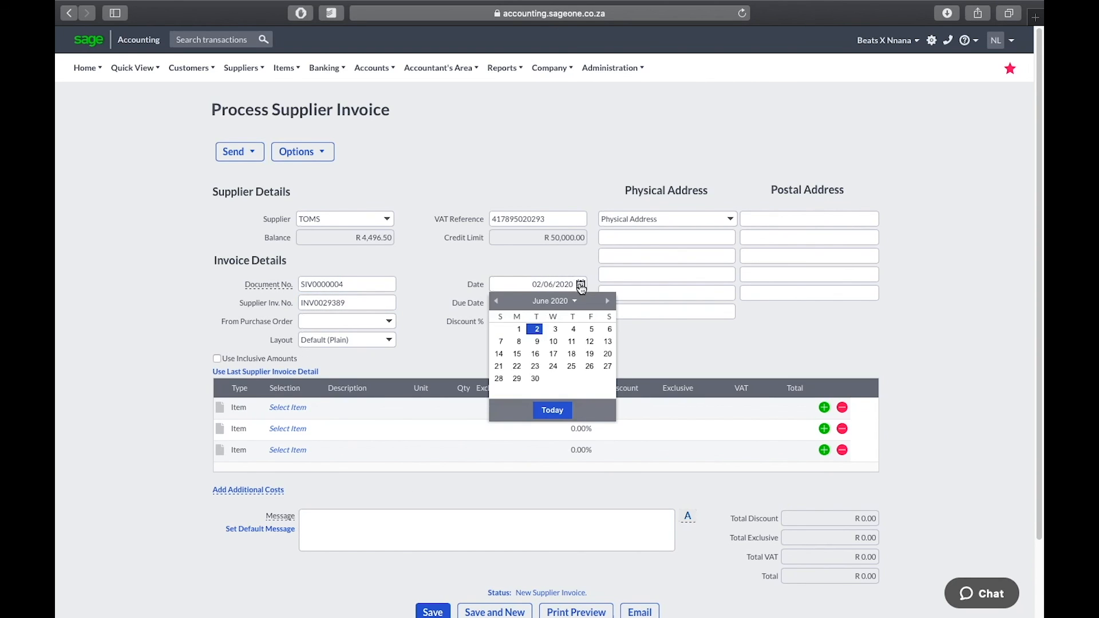
{"action": "left_click", "coordinate": [496, 302]}
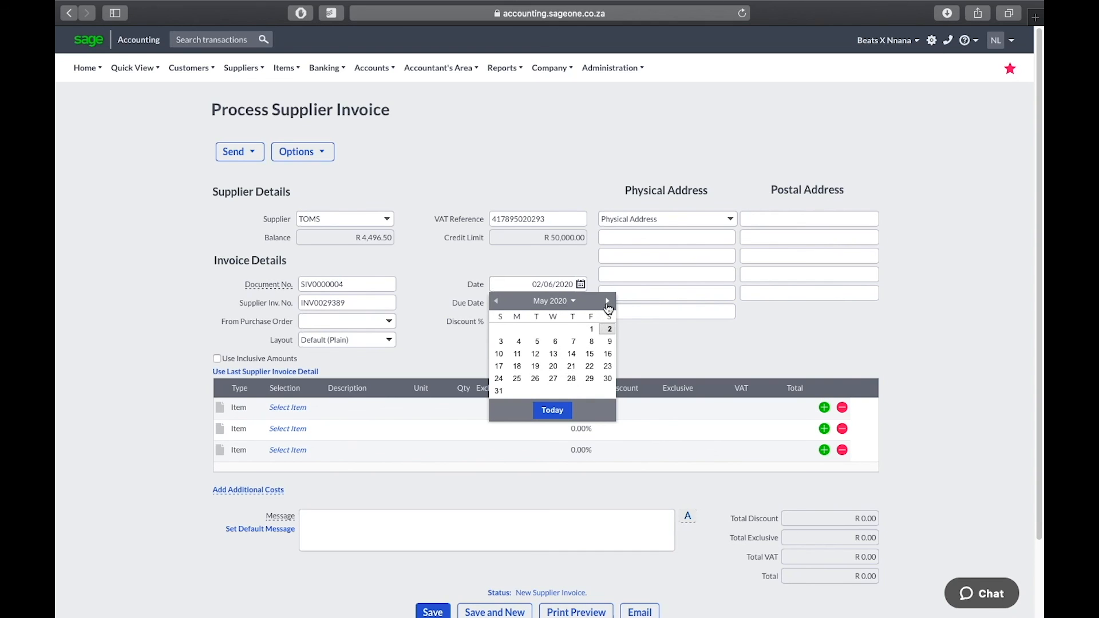
{"action": "left_click", "coordinate": [505, 286]}
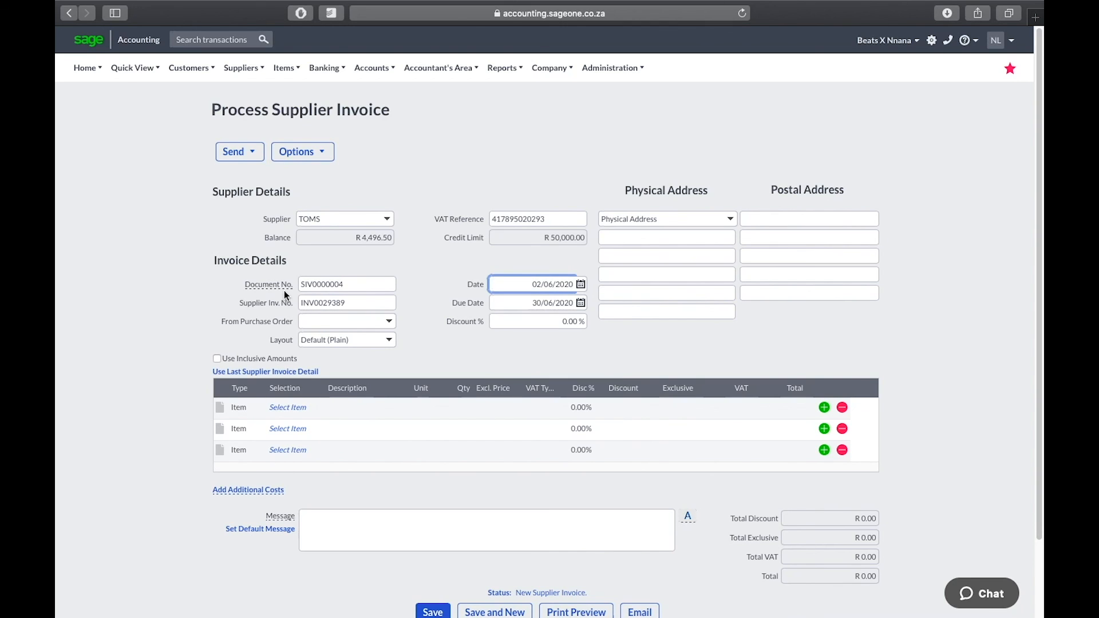
{"action": "left_click", "coordinate": [236, 411]}
{"action": "left_click", "coordinate": [258, 408]}
Make the first line an account line charged to Repairs & Maintenance
{"action": "left_click", "coordinate": [255, 434]}
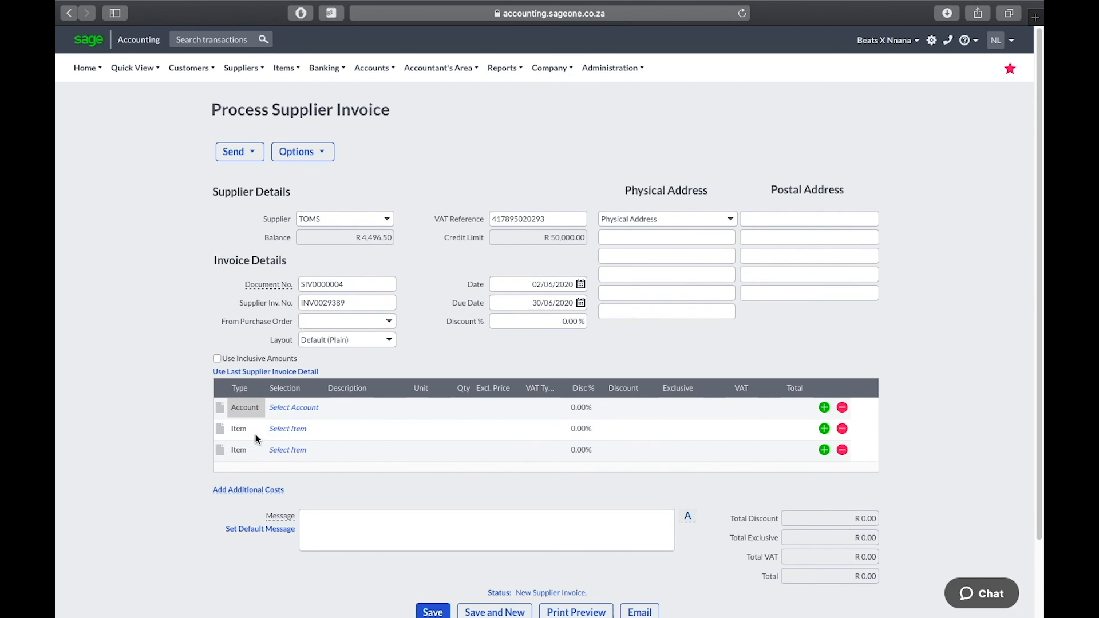
{"action": "left_click", "coordinate": [306, 414]}
{"action": "left_click", "coordinate": [317, 408]}
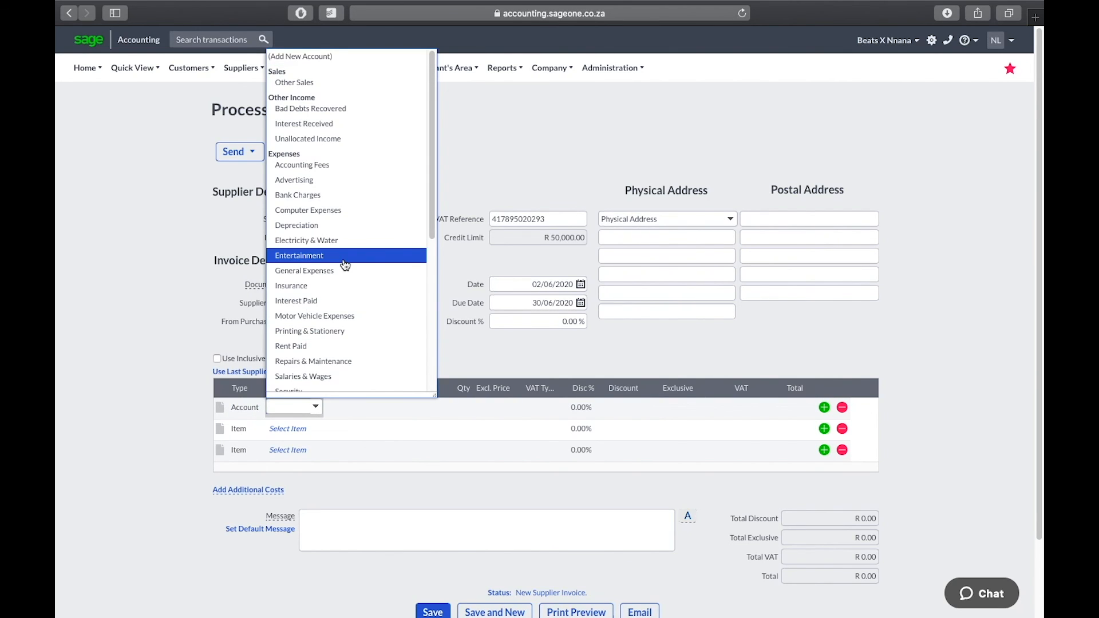
{"action": "scroll", "coordinate": [345, 265], "scroll_direction": "down", "scroll_amount": 2}
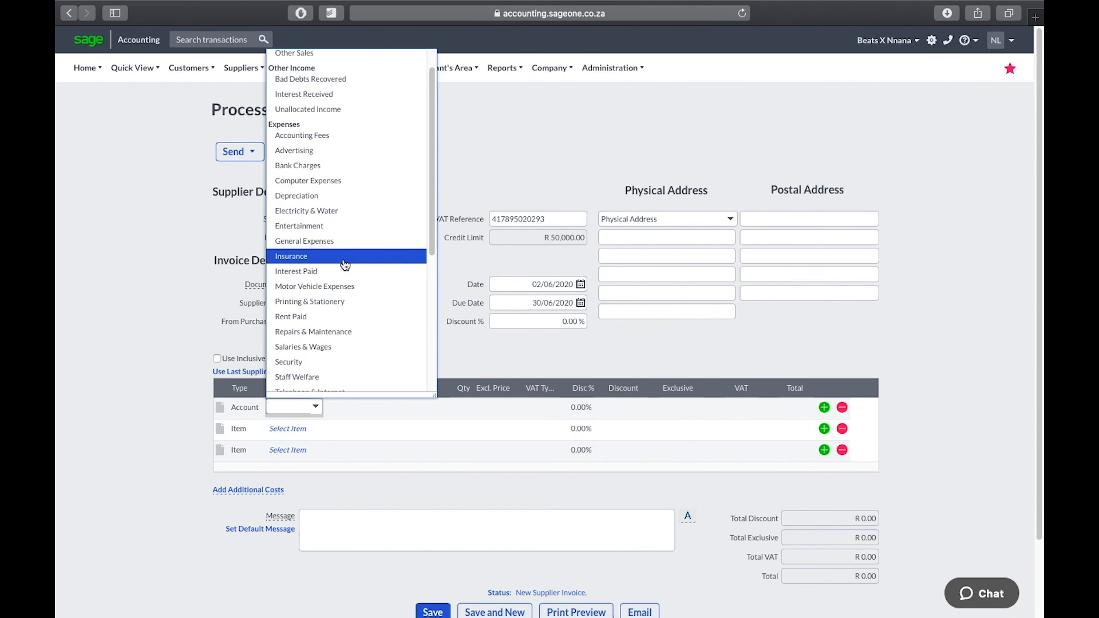
{"action": "scroll", "coordinate": [346, 265], "scroll_direction": "down", "scroll_amount": 3}
{"action": "scroll", "coordinate": [345, 265], "scroll_direction": "down", "scroll_amount": 2}
{"action": "scroll", "coordinate": [345, 265], "scroll_direction": "down", "scroll_amount": 1}
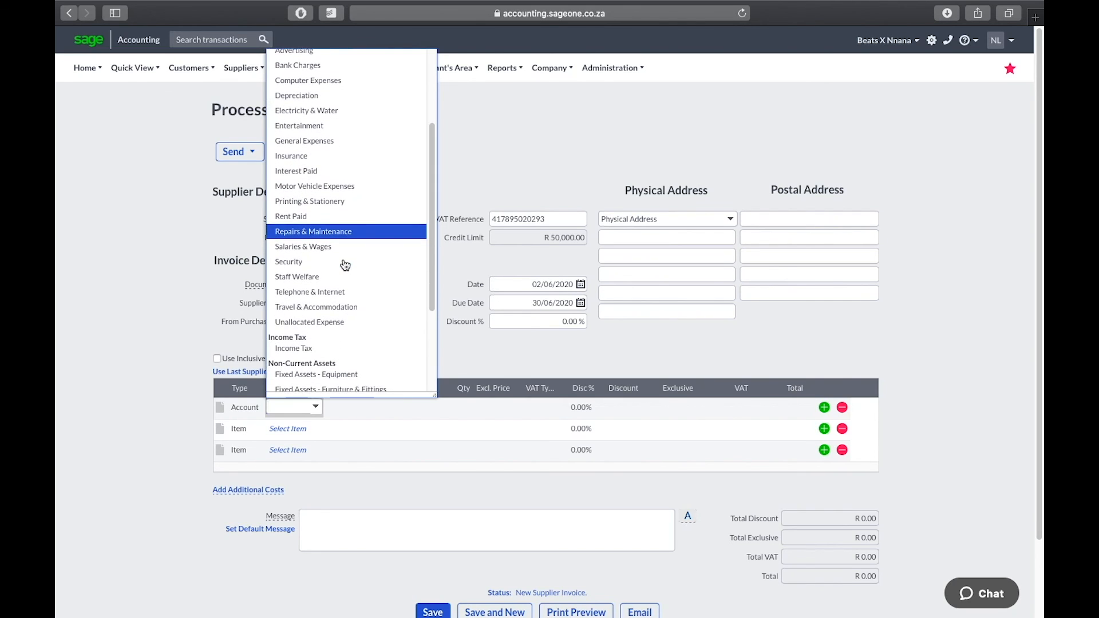
{"action": "left_click", "coordinate": [346, 231]}
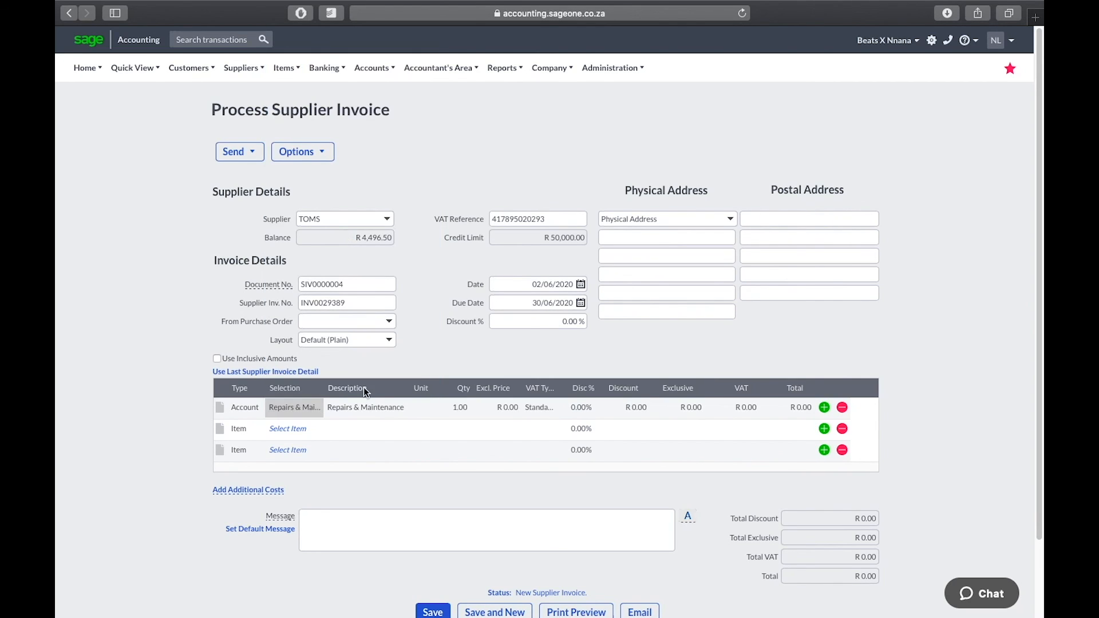
Price the line at R 1,000 excluding VAT and save the TOMS invoice
{"action": "left_click", "coordinate": [379, 408]}
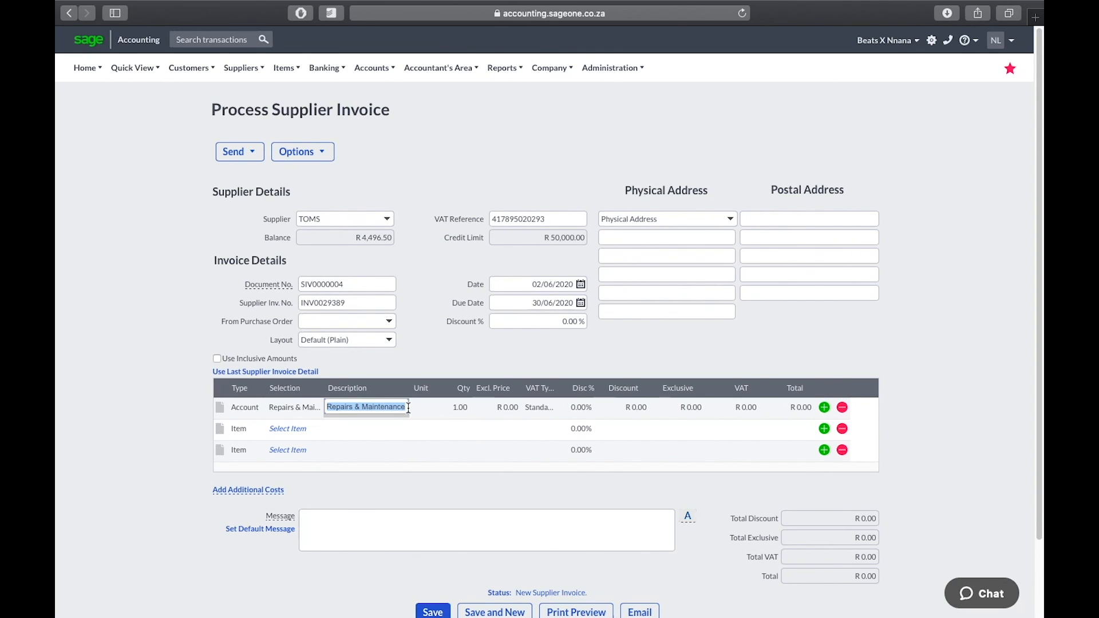
{"action": "left_click", "coordinate": [501, 408]}
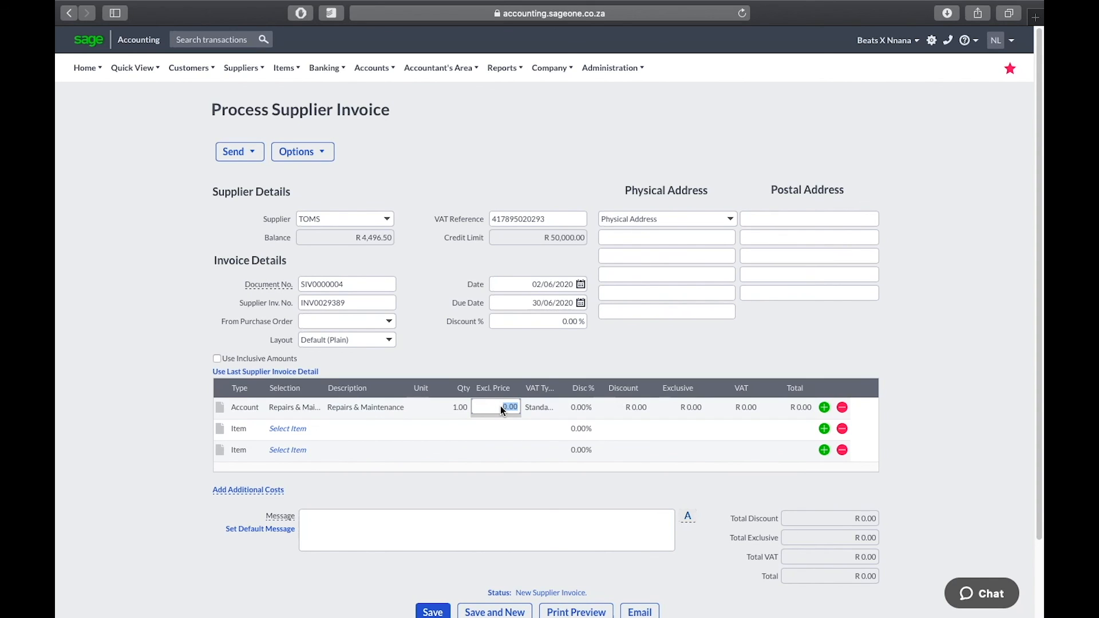
{"action": "type", "text": "100"}
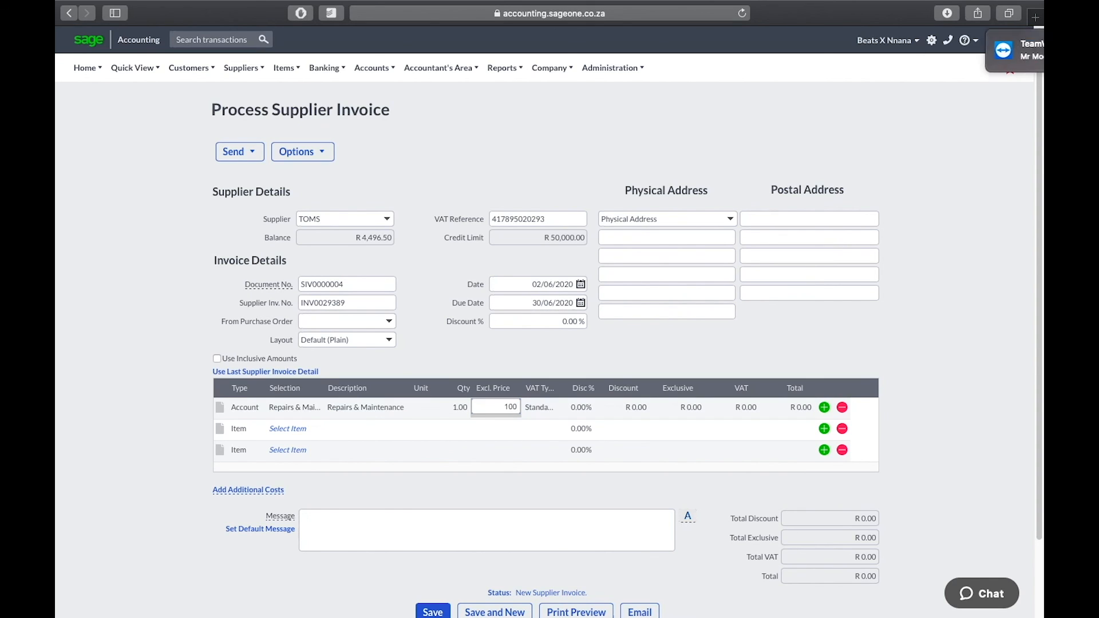
{"action": "type", "text": "0"}
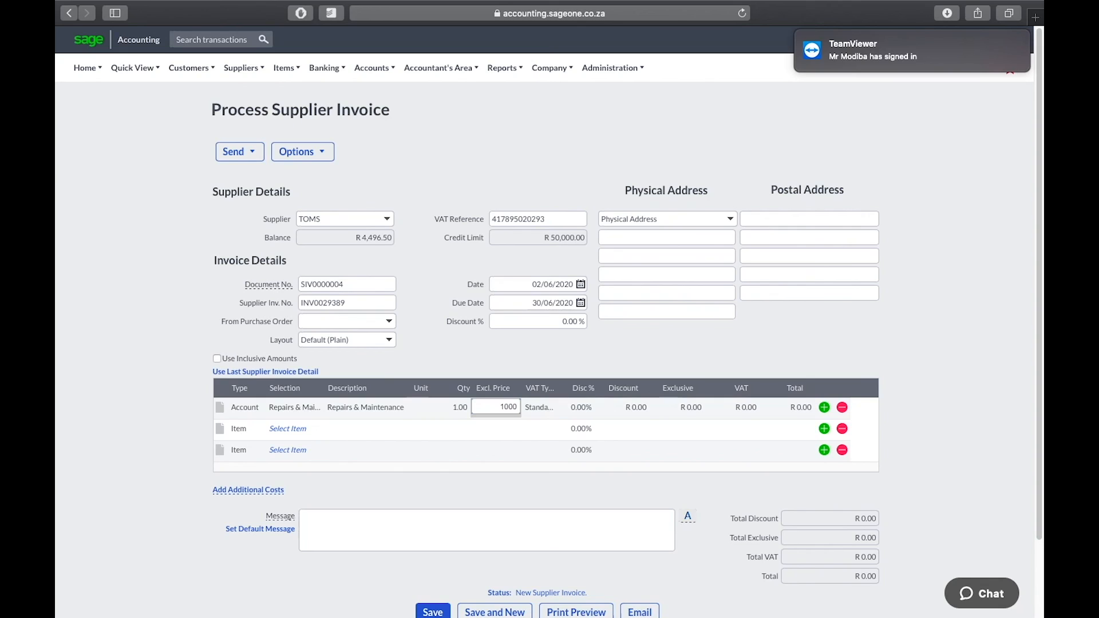
{"action": "key", "text": "Return"}
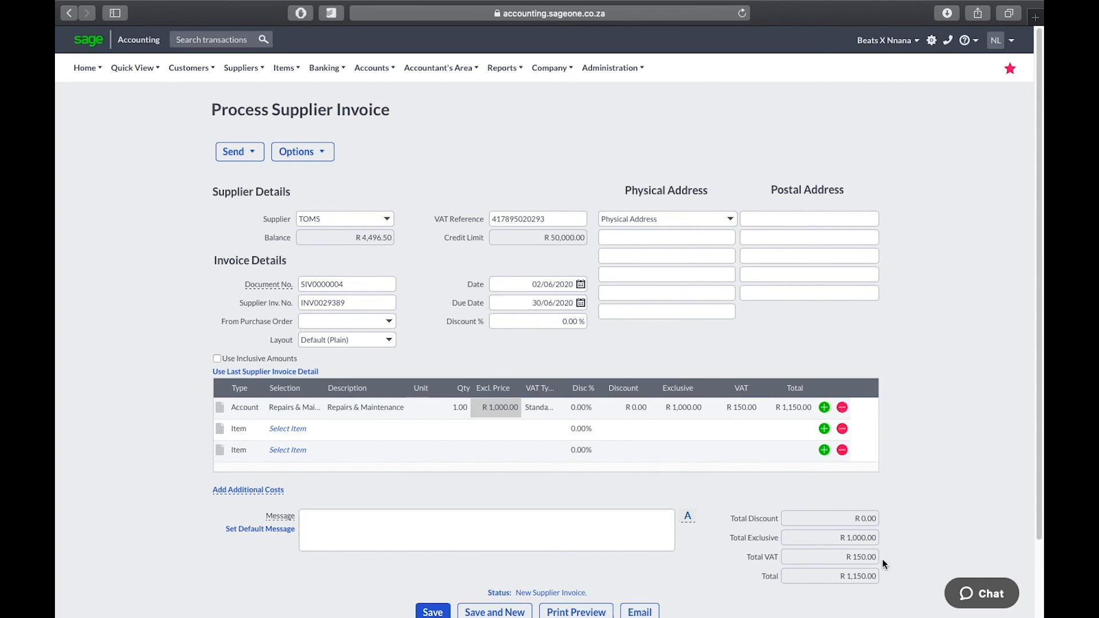
{"action": "scroll", "coordinate": [488, 427], "scroll_direction": "down", "scroll_amount": 2}
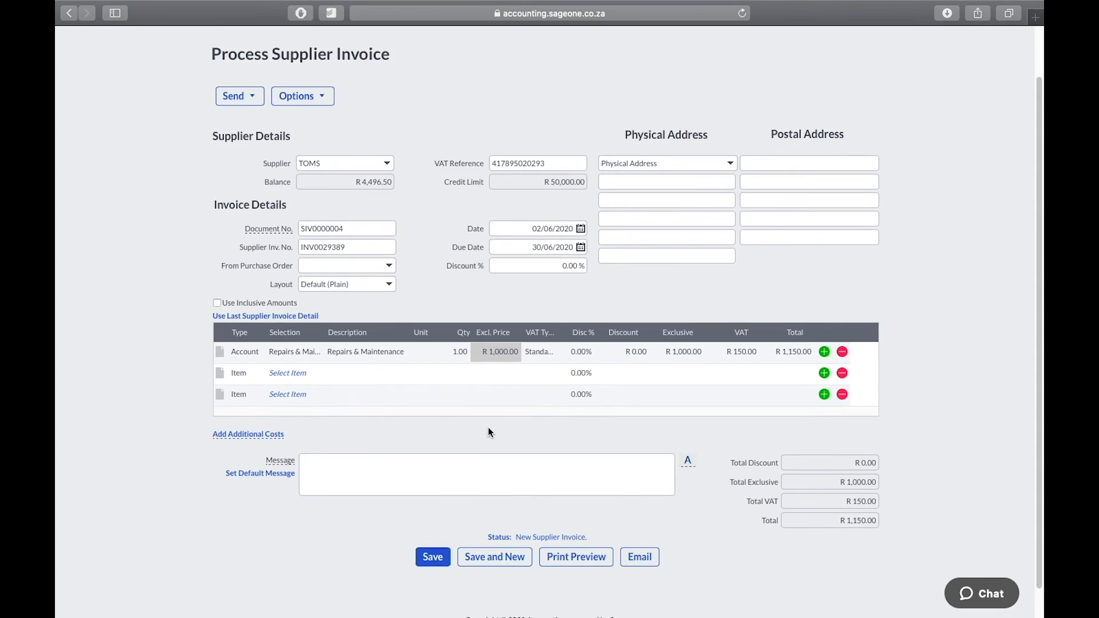
{"action": "left_click", "coordinate": [436, 560]}
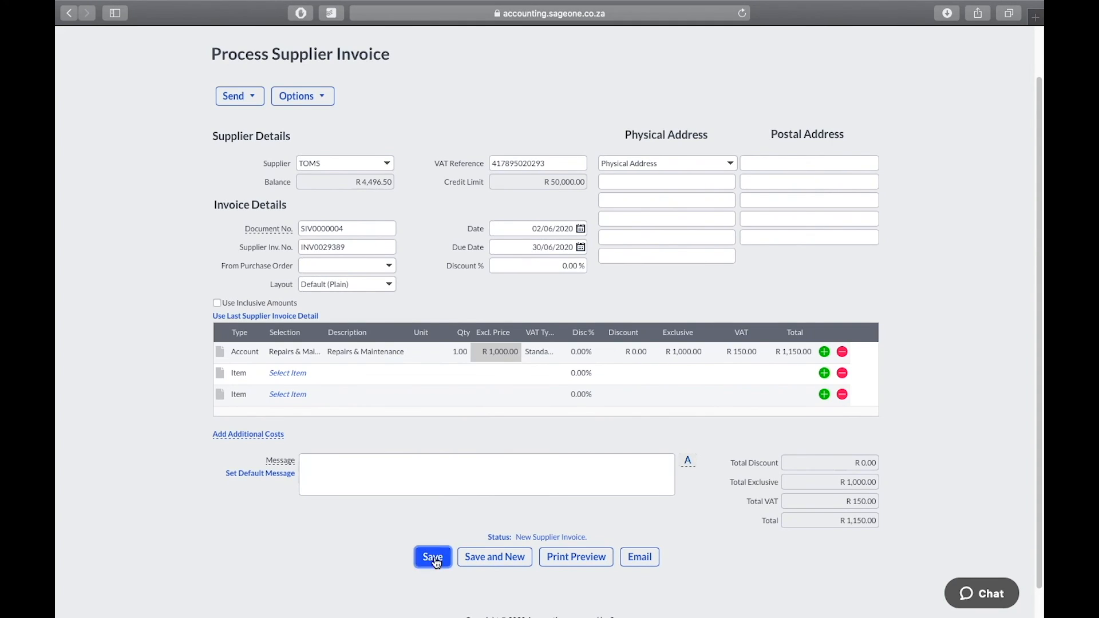